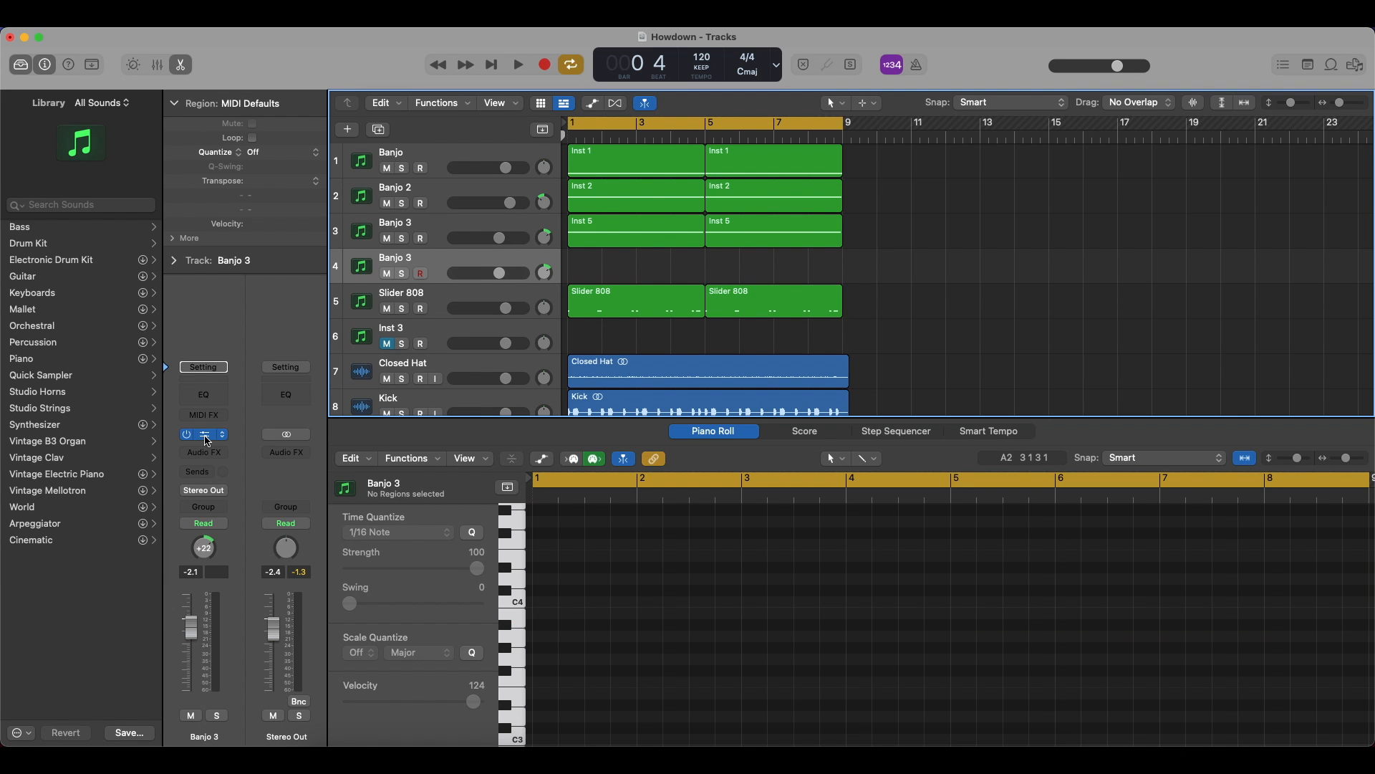
Open the Arcade instrument on the selected Banjo 3 track and display its Feed page.
click(206, 436)
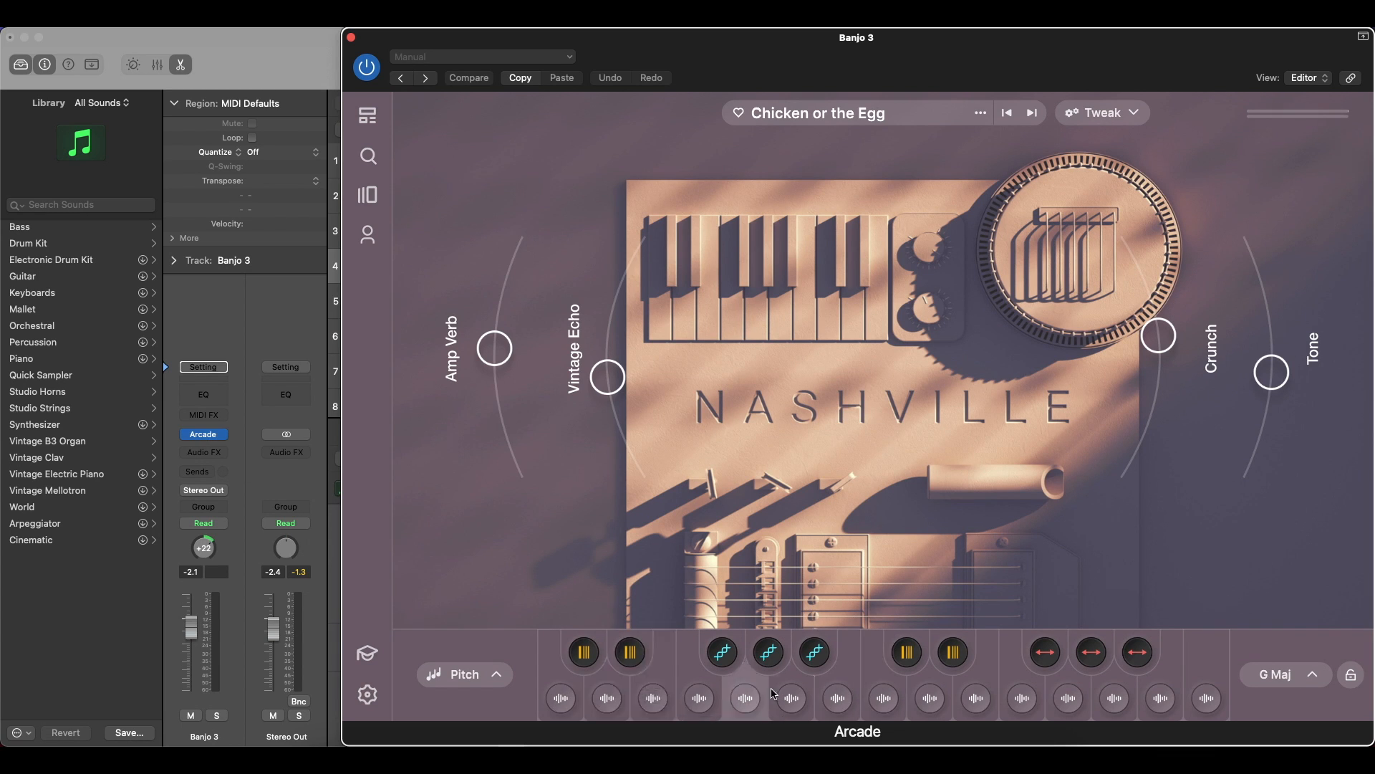
click(370, 123)
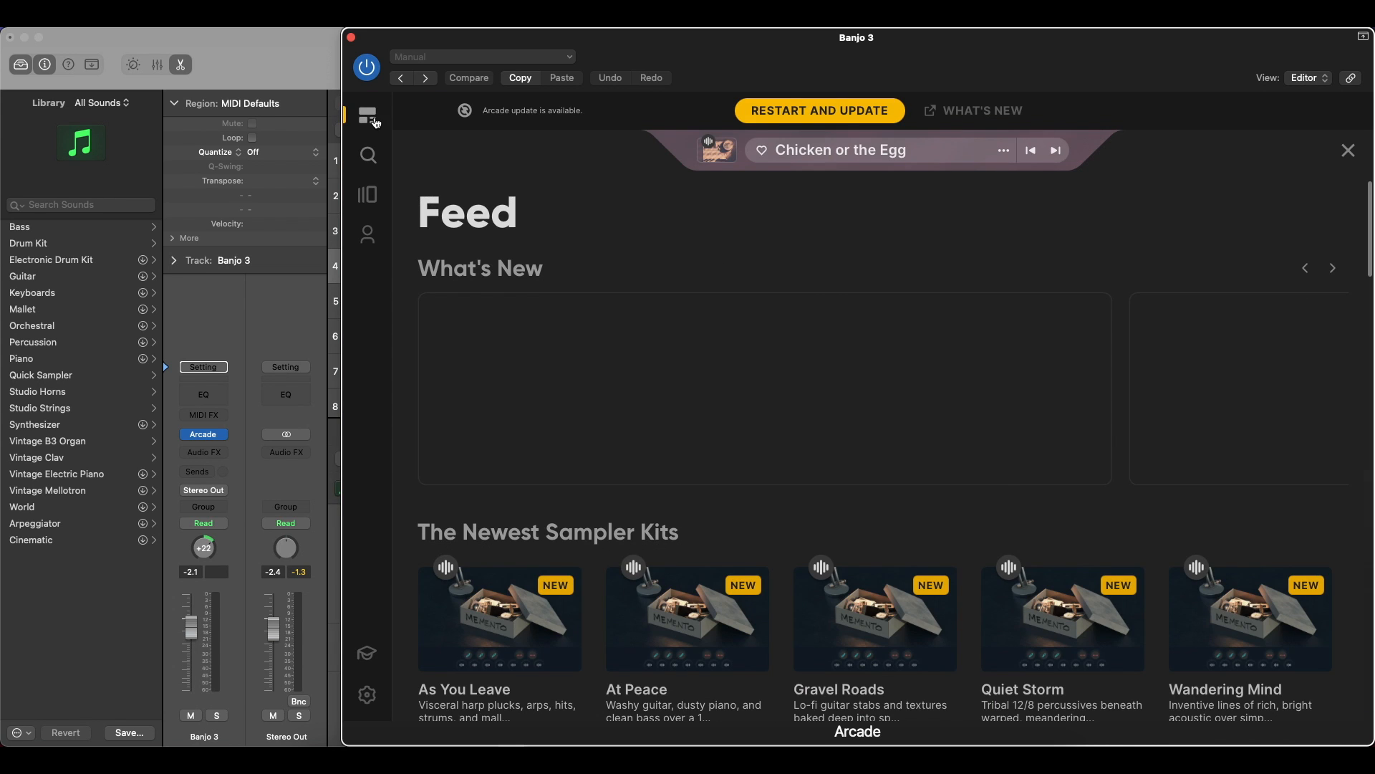
scroll(714, 379, down, 2)
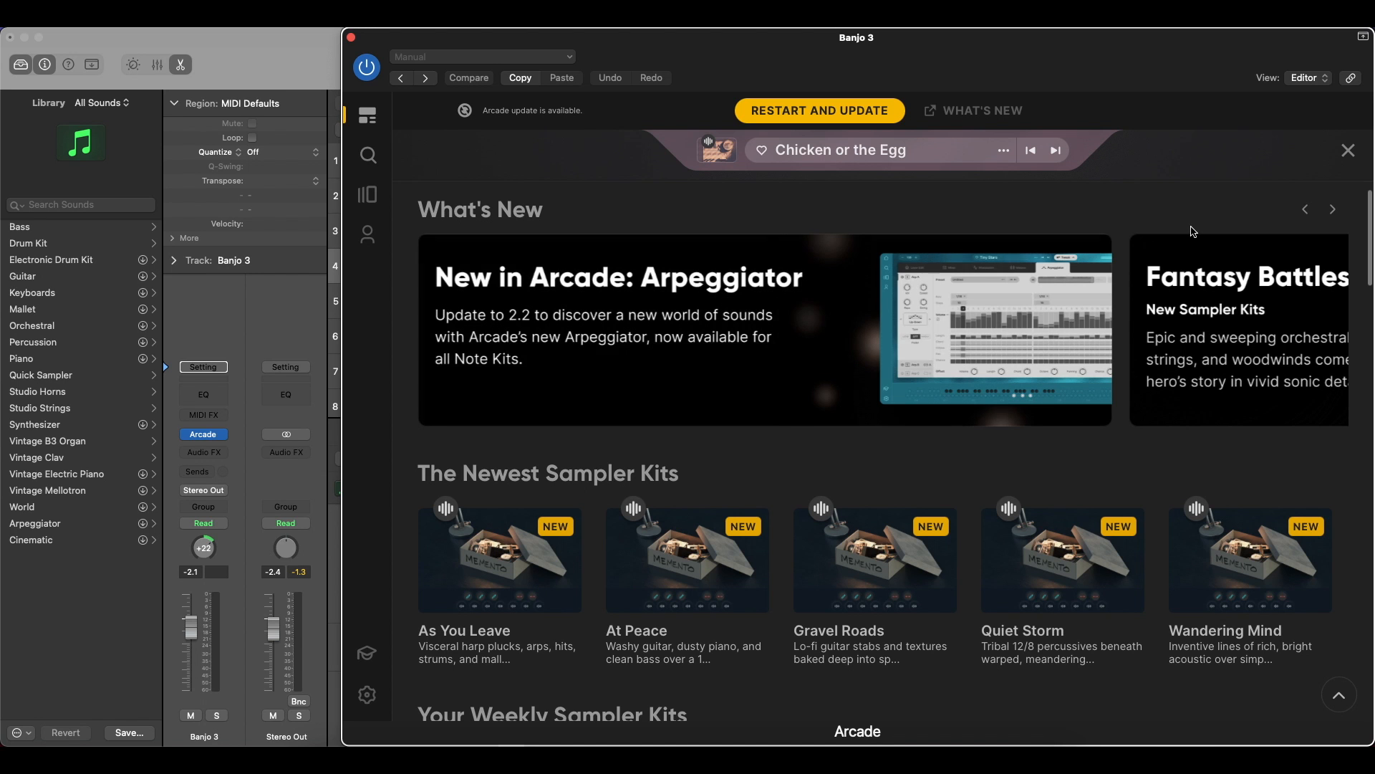
Browse the What's New announcements, open the Arpeggiator announcement's web page, and close that browser window.
click(1333, 209)
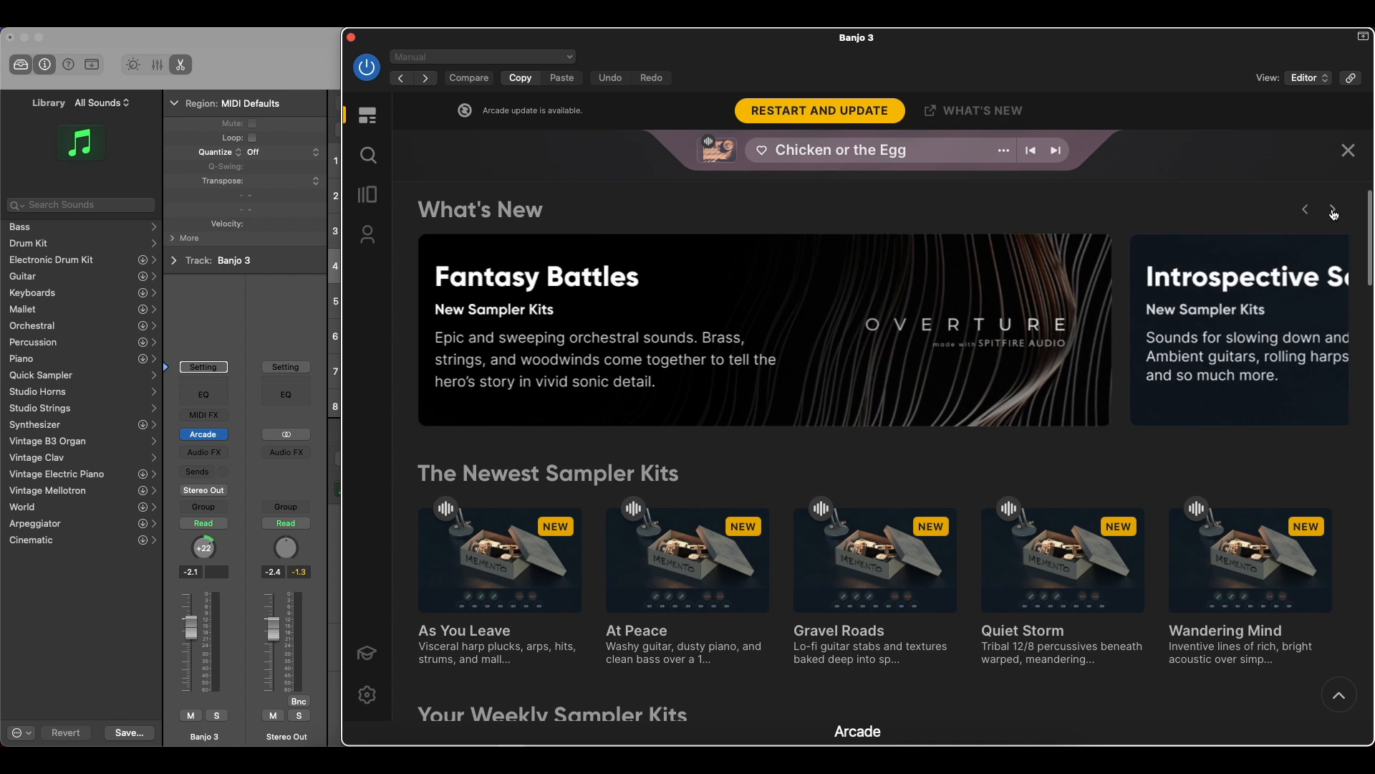
click(1333, 209)
click(1334, 209)
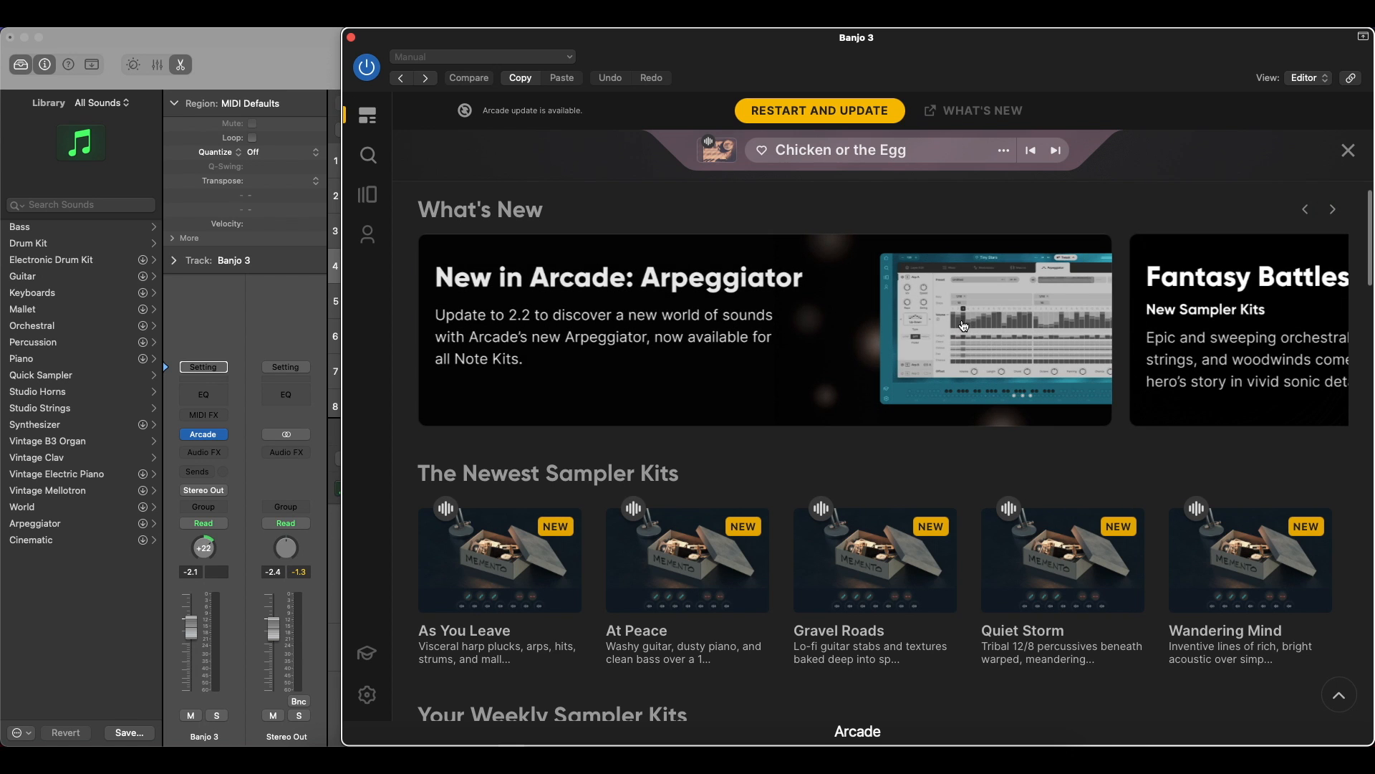
click(938, 324)
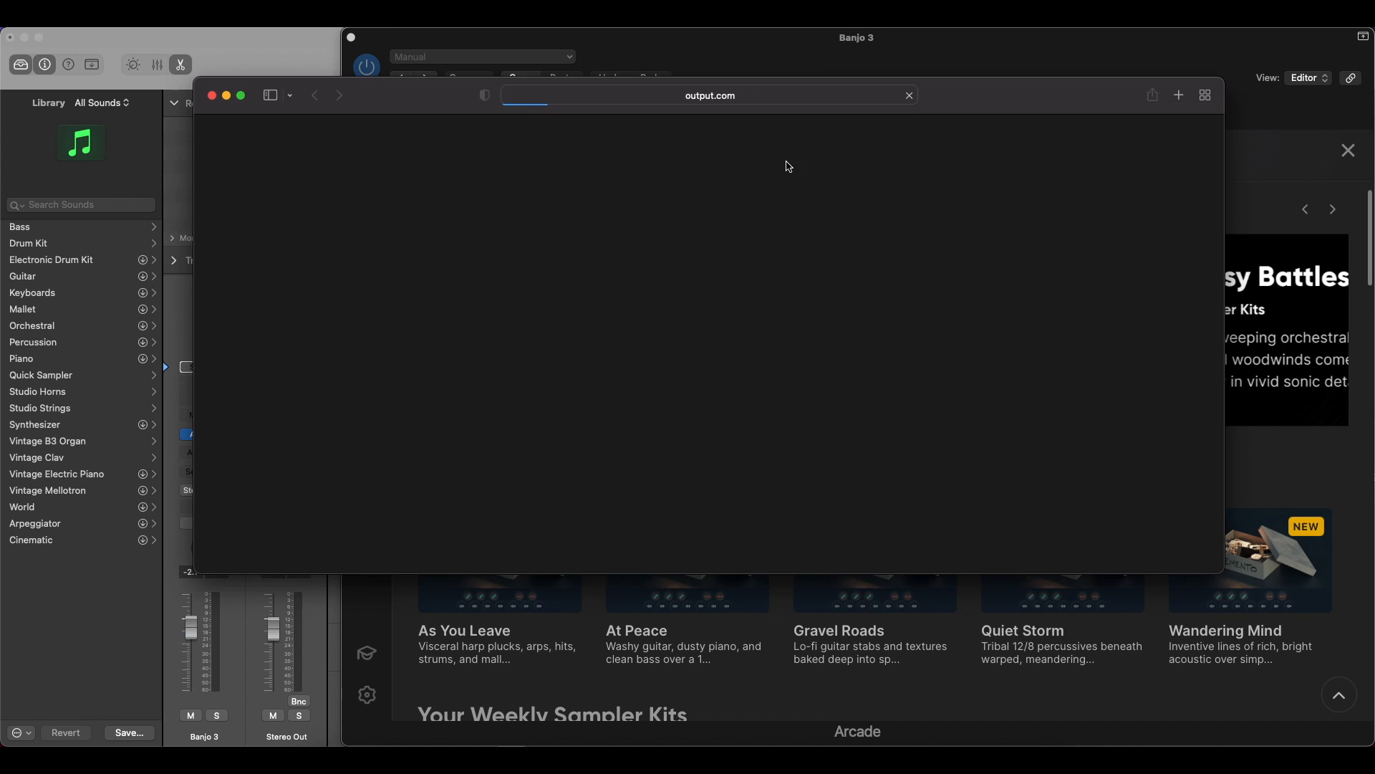
click(212, 96)
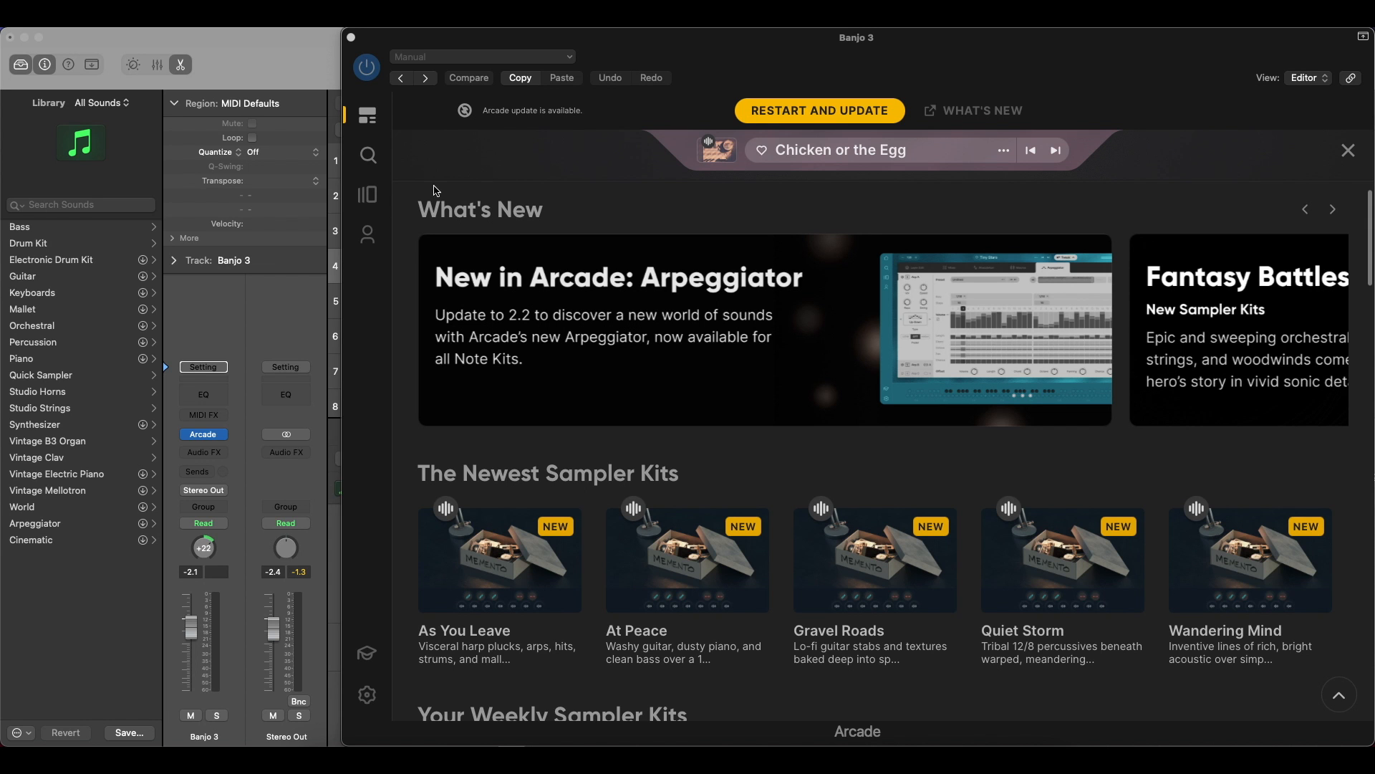
Open the Pop Underground line and preview its Laser Gleam sampler kit, stopping the preview partway.
click(376, 205)
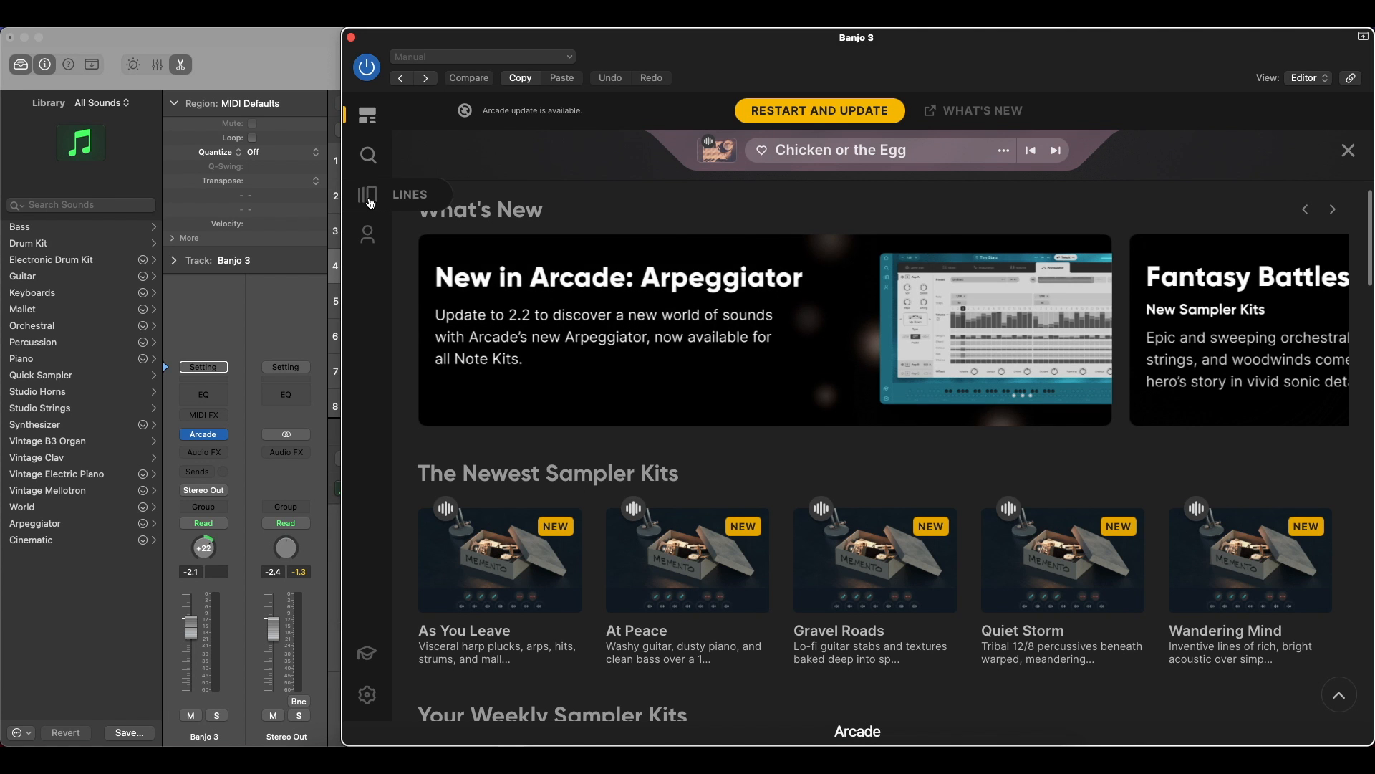
click(371, 200)
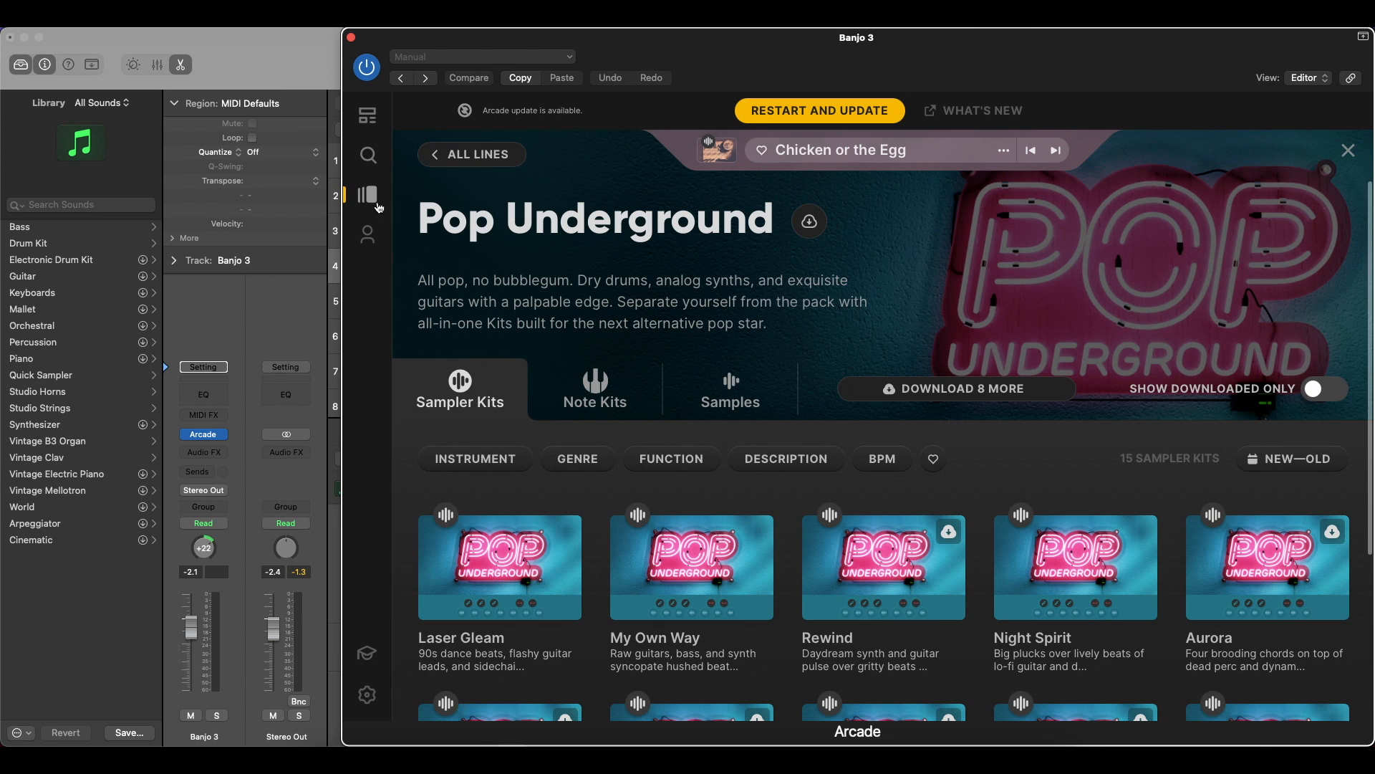
scroll(640, 480, down, 5)
mouse_move(445, 407)
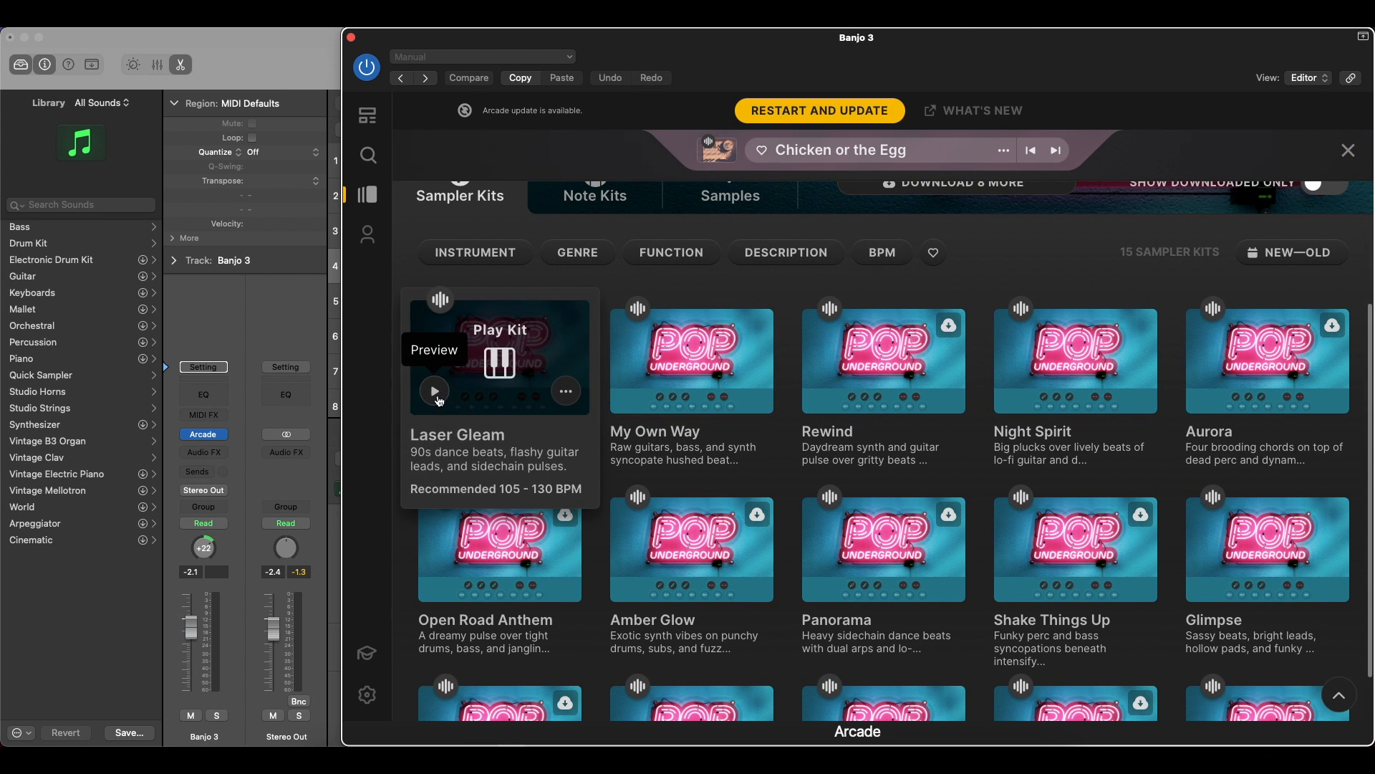
click(434, 392)
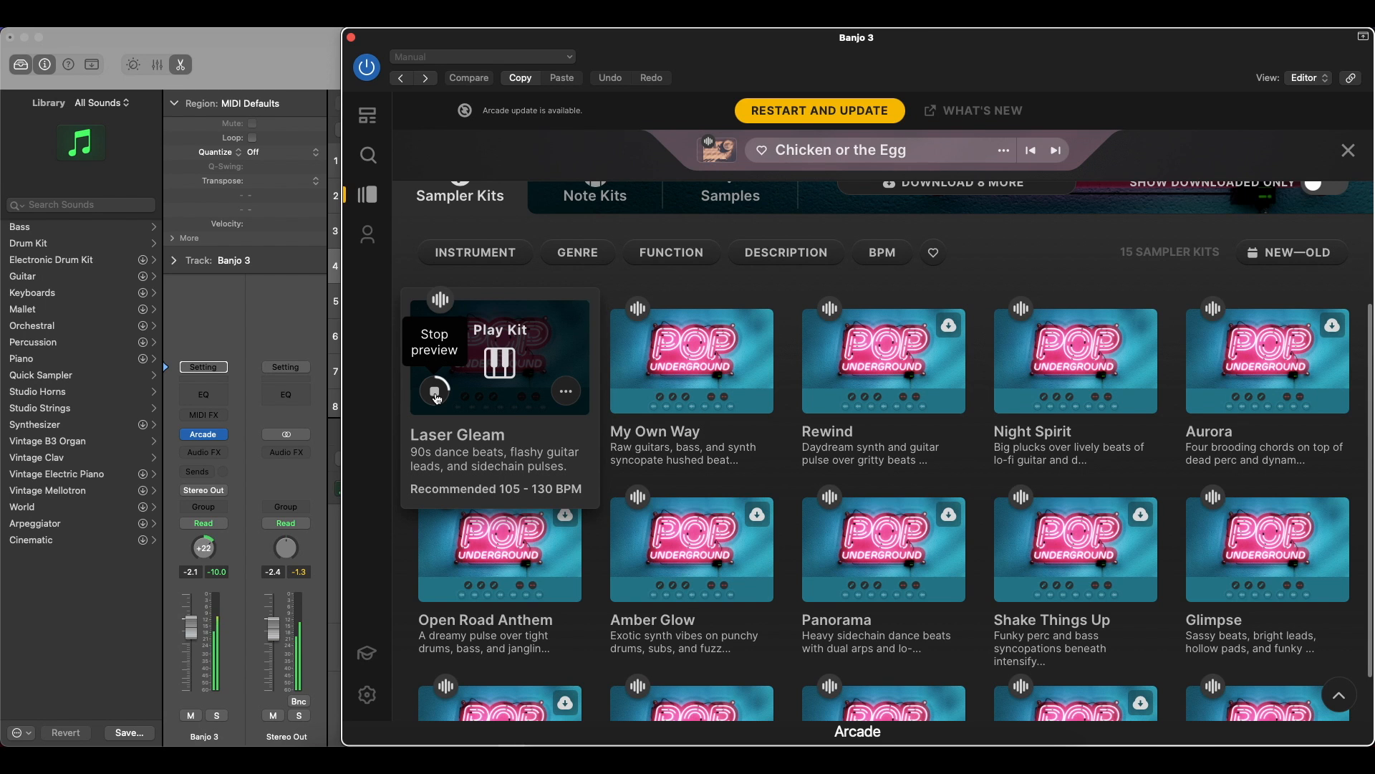
click(435, 392)
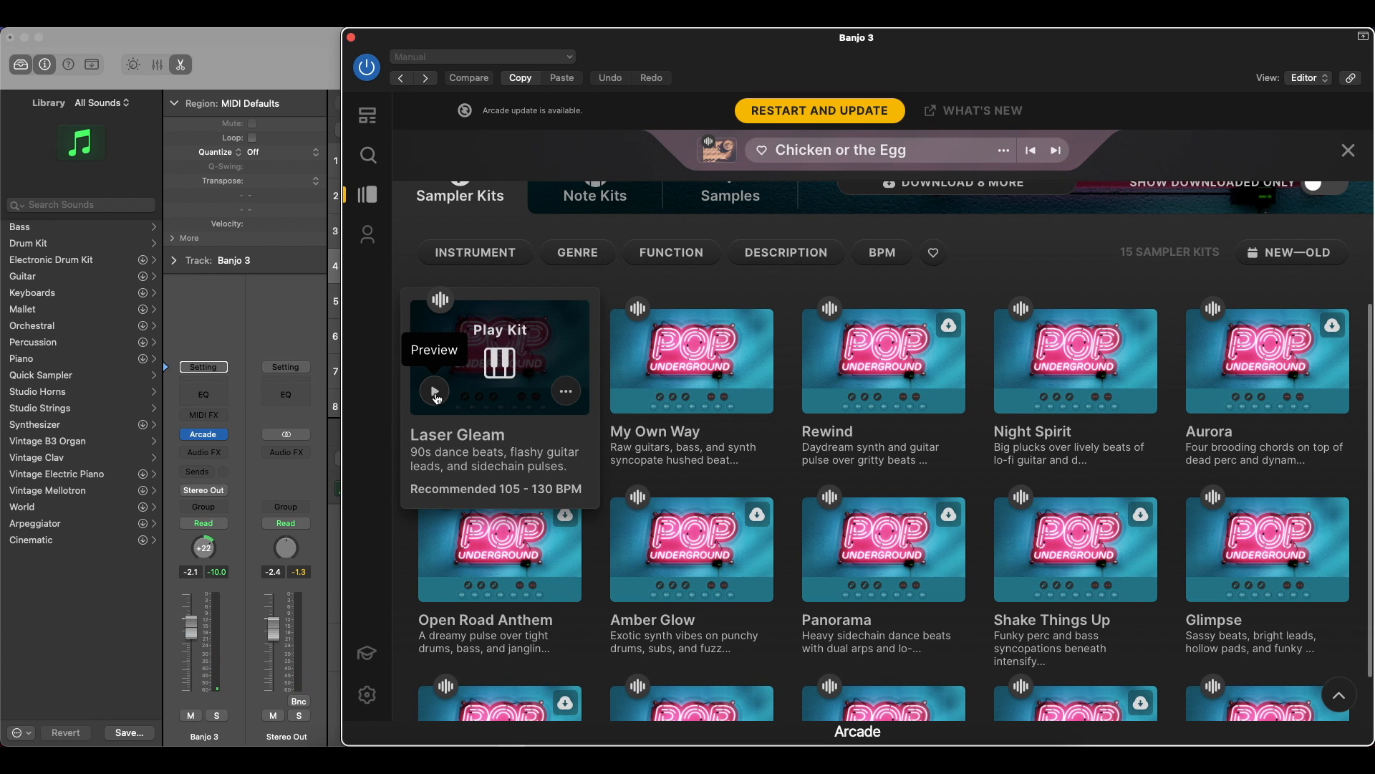
Examine the genre, instrument, function and description filter options for the Pop Underground sampler kits.
click(576, 258)
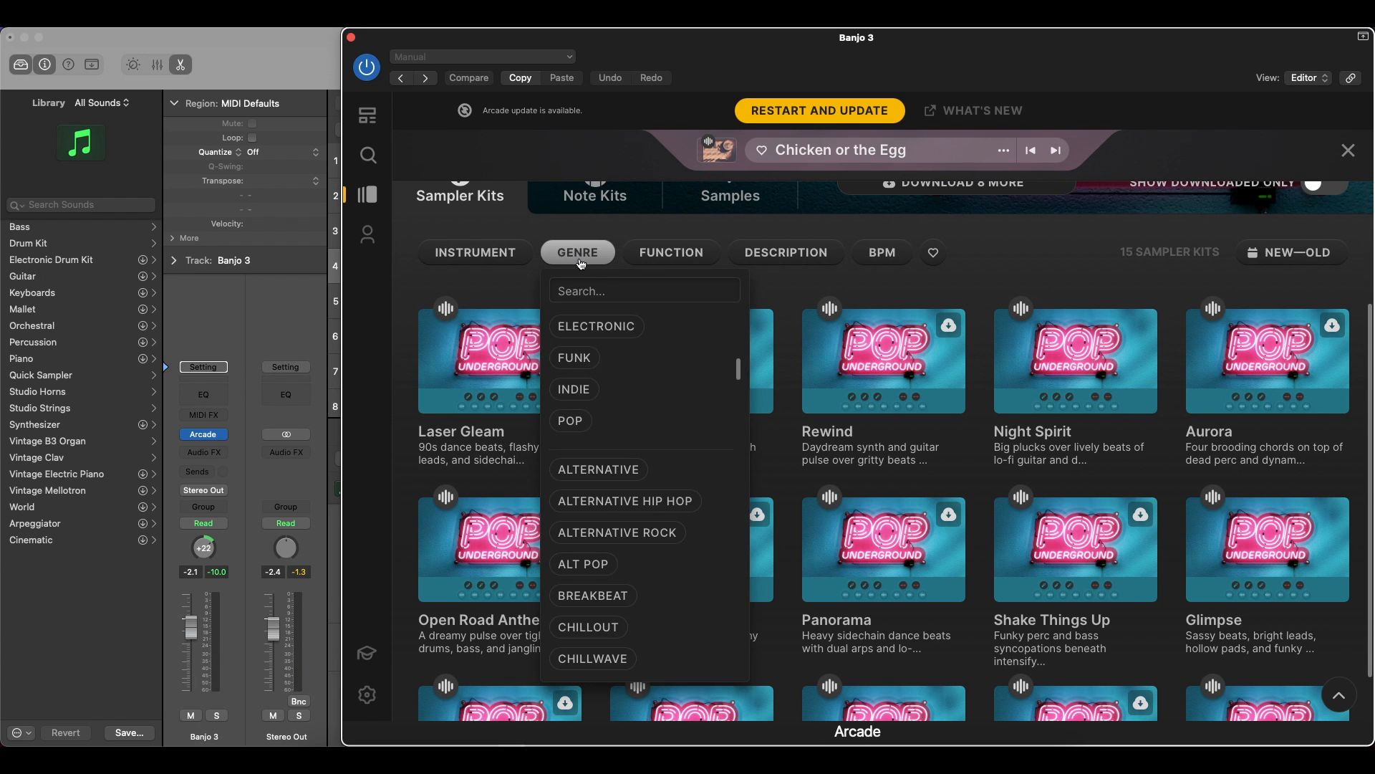
click(455, 252)
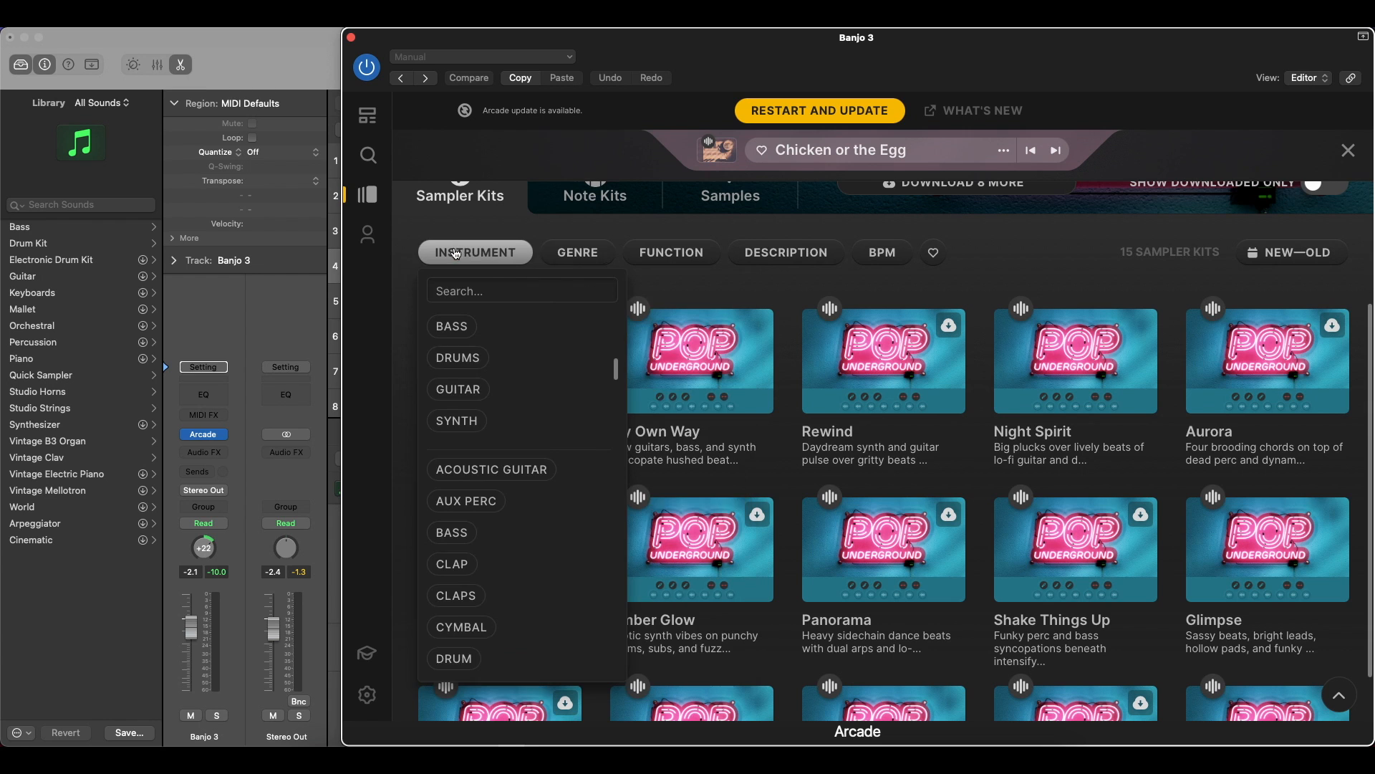
click(687, 258)
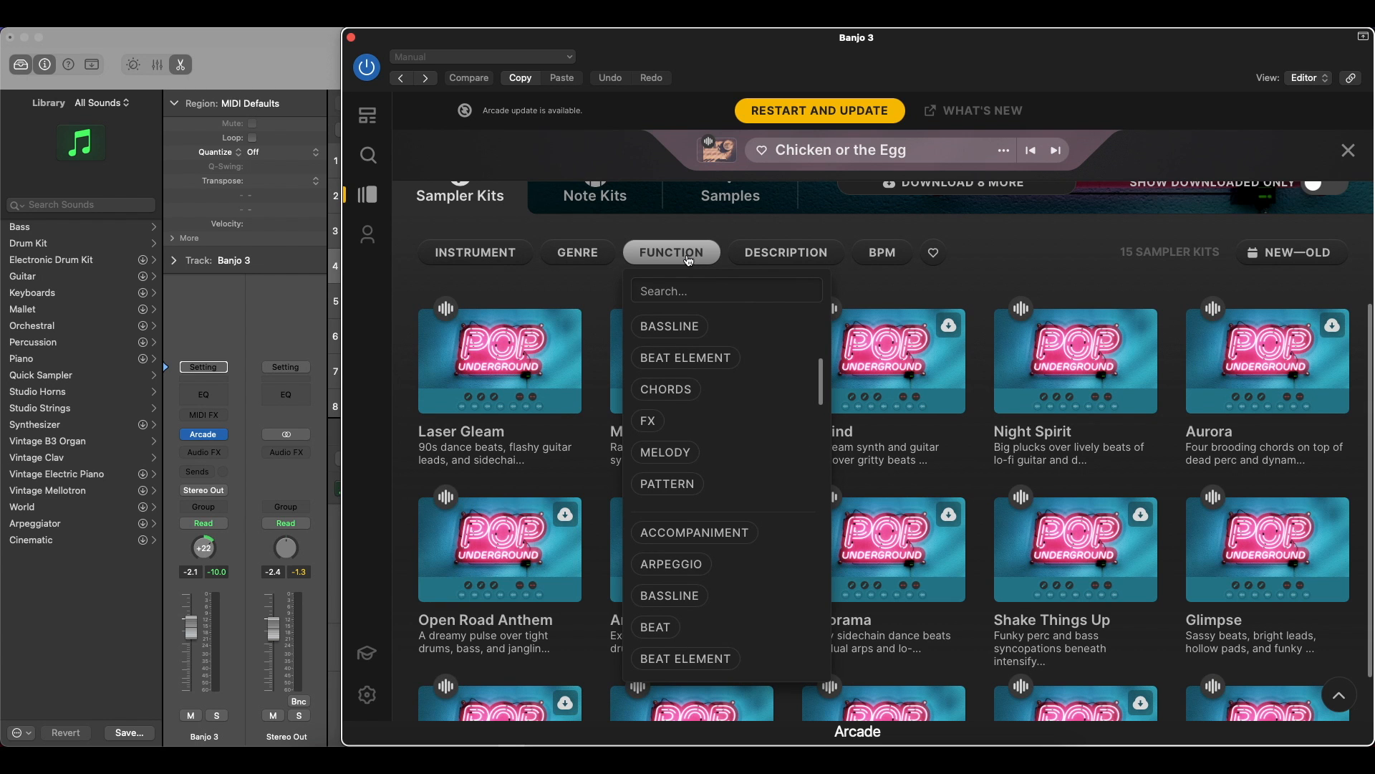
click(798, 262)
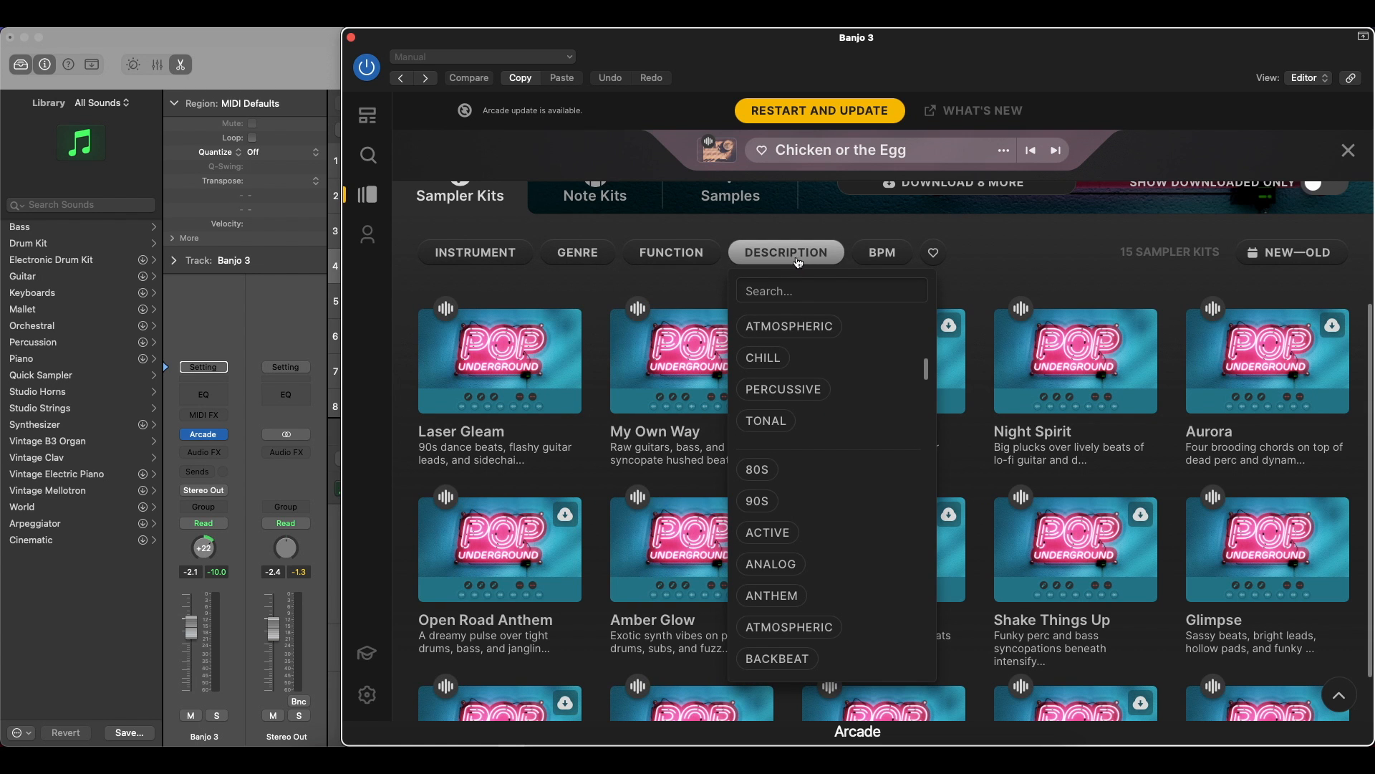
click(699, 258)
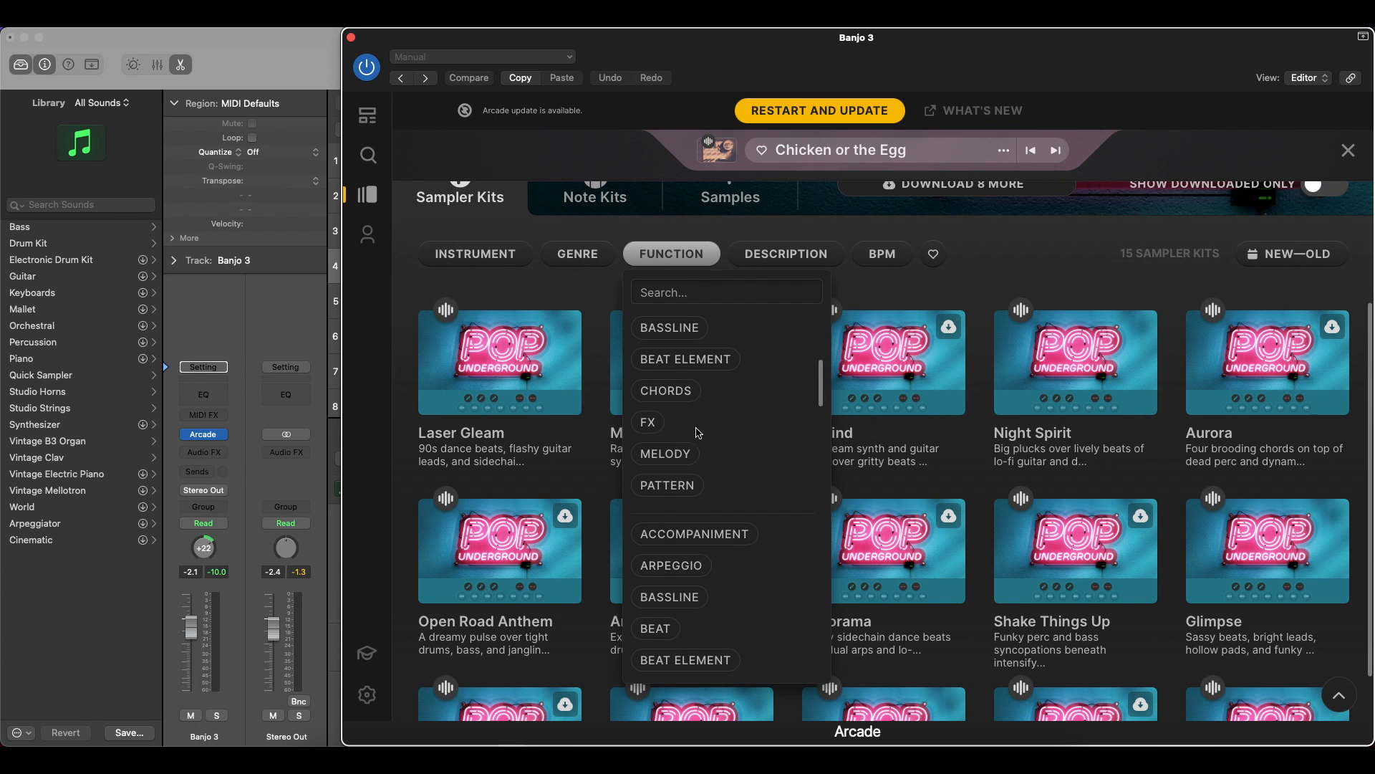
Look through the genre filter options, search them for "country", and dismiss the filter without choosing a genre.
click(587, 263)
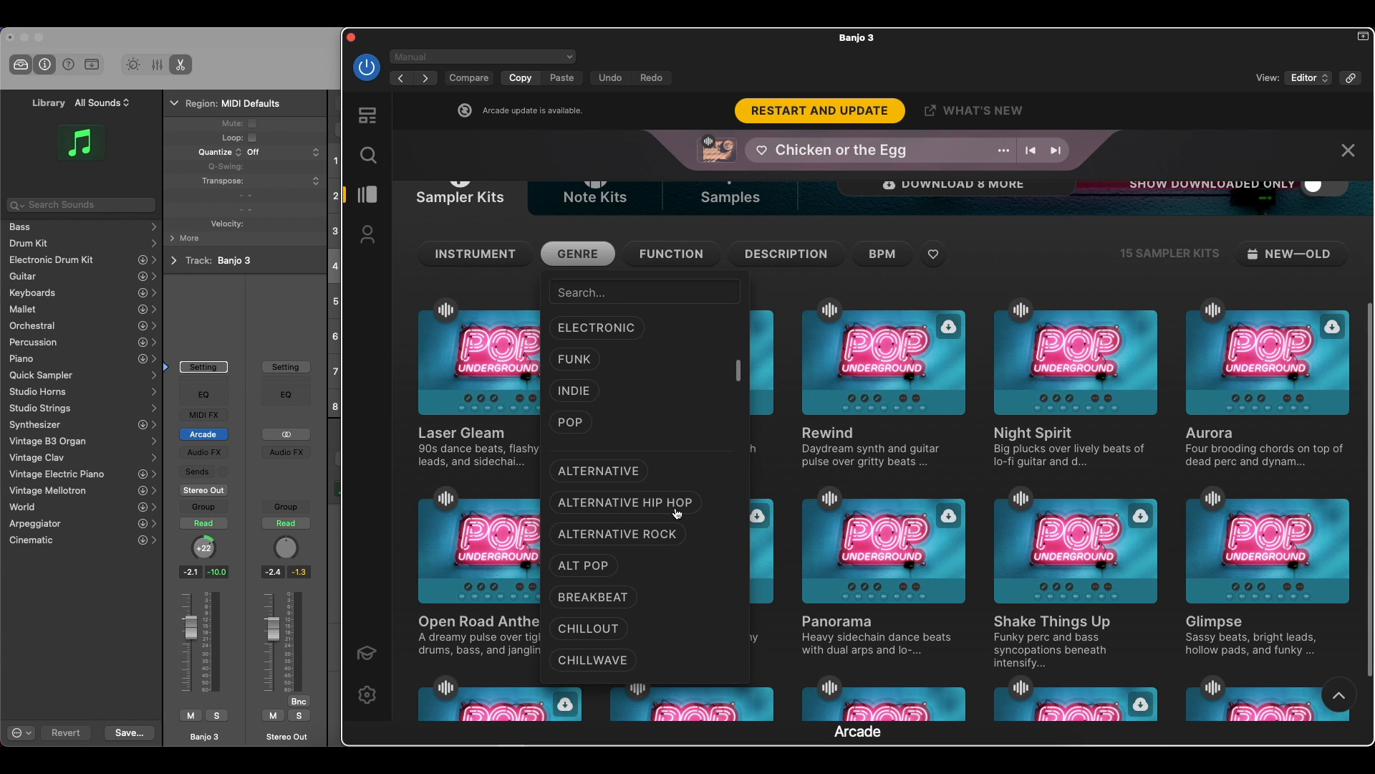
scroll(673, 530, down, 10)
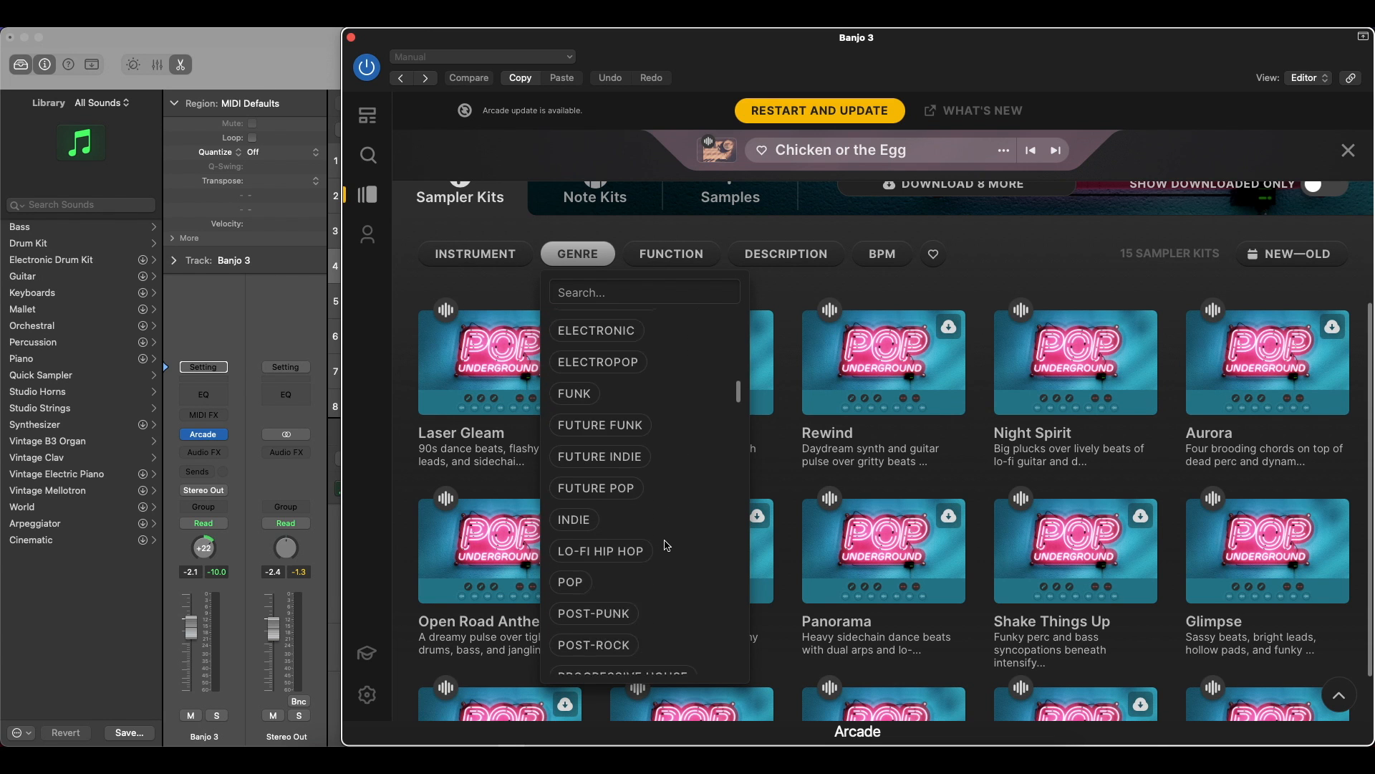
scroll(666, 546, down, 10)
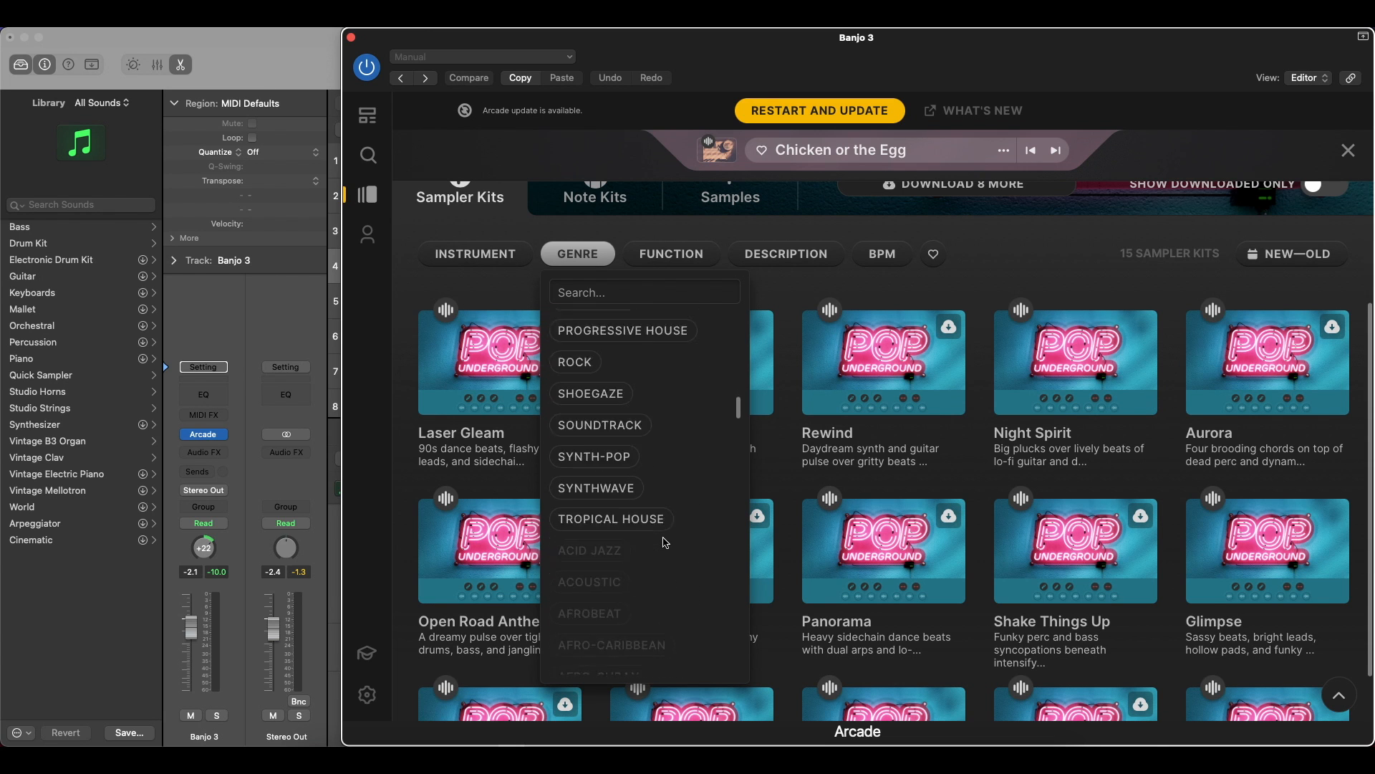
scroll(665, 542, up, 5)
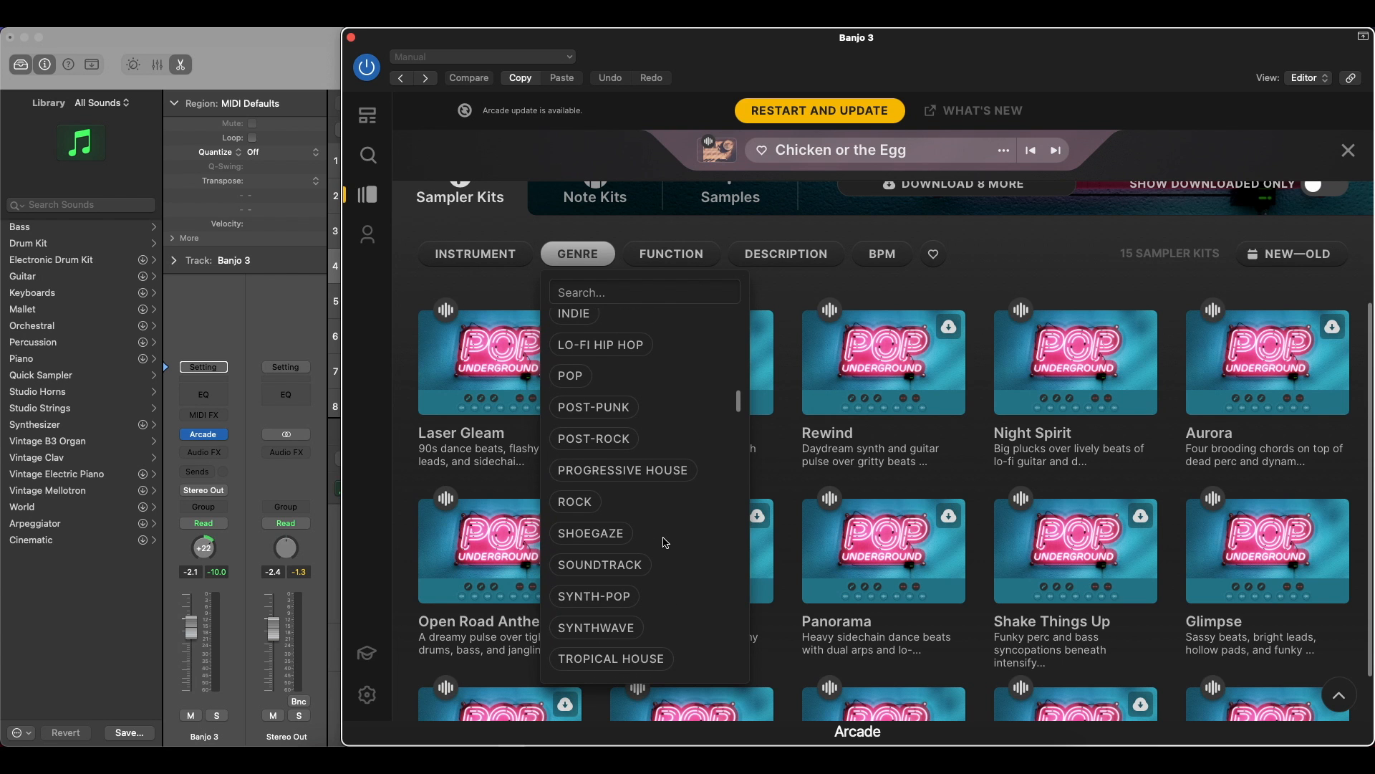
scroll(665, 542, down, 10)
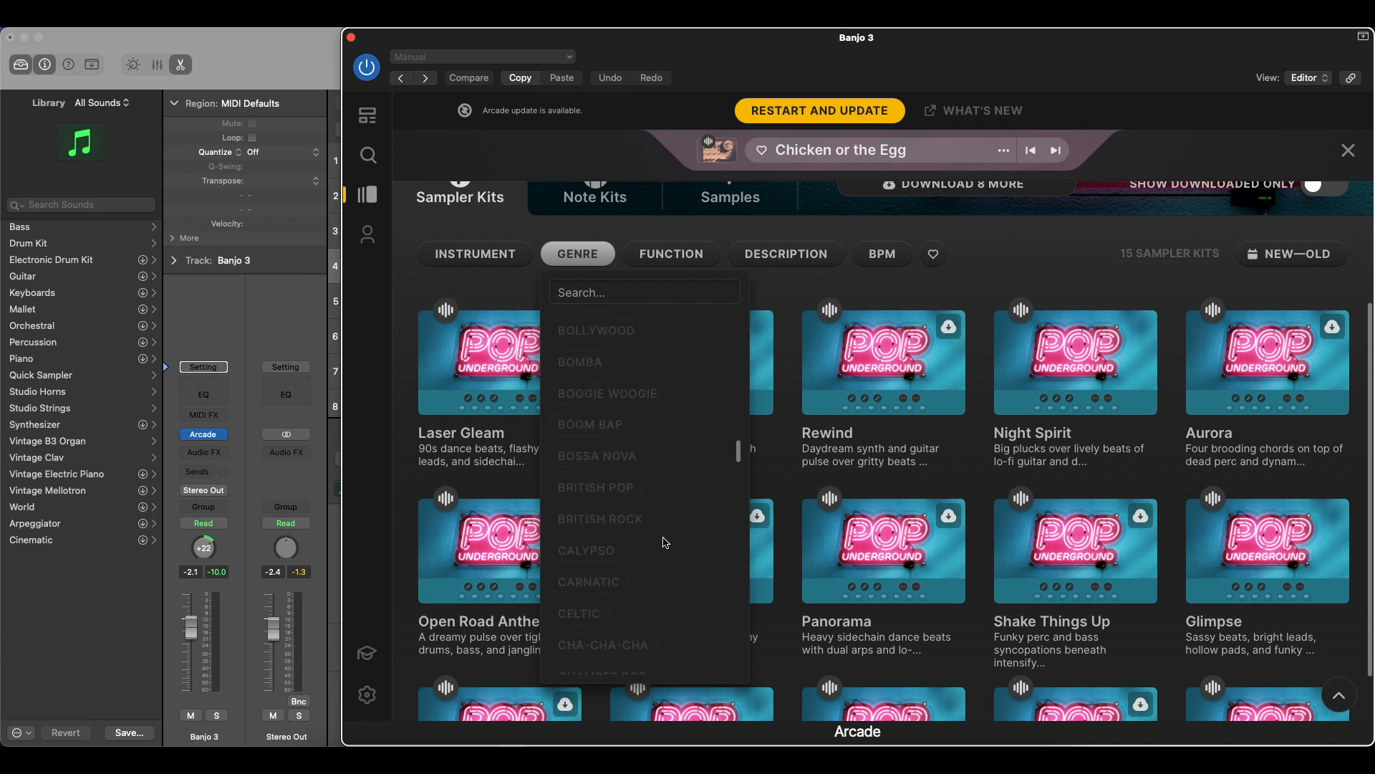
scroll(666, 543, up, 10)
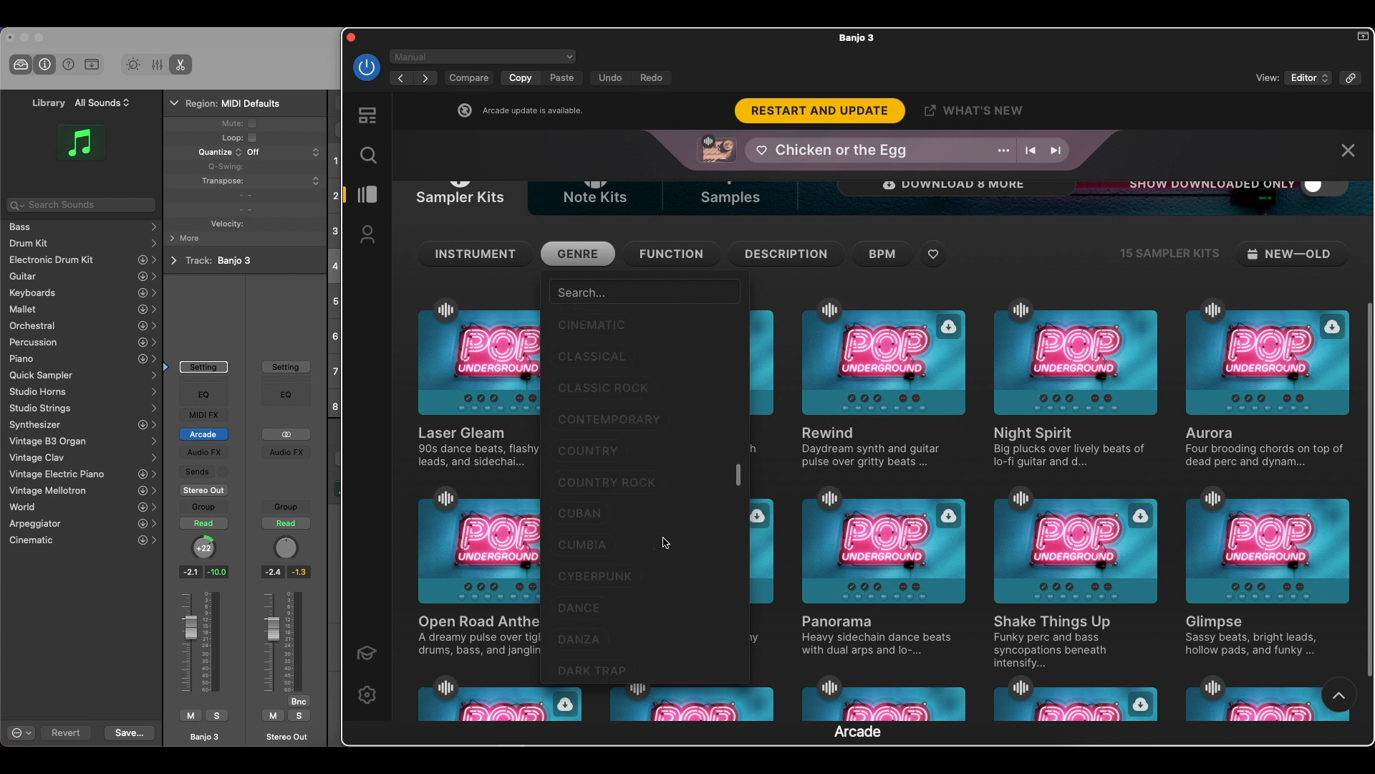
click(623, 297)
text(country)
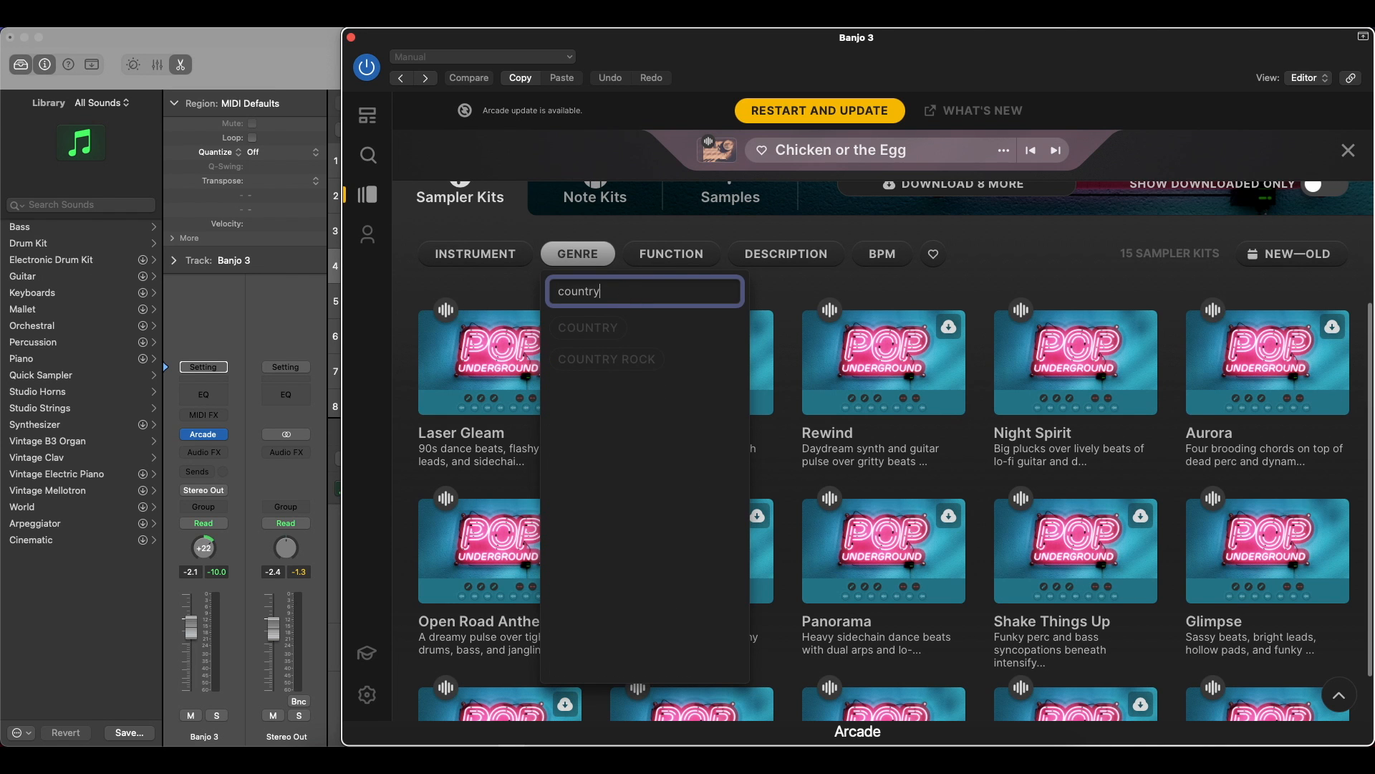
click(499, 295)
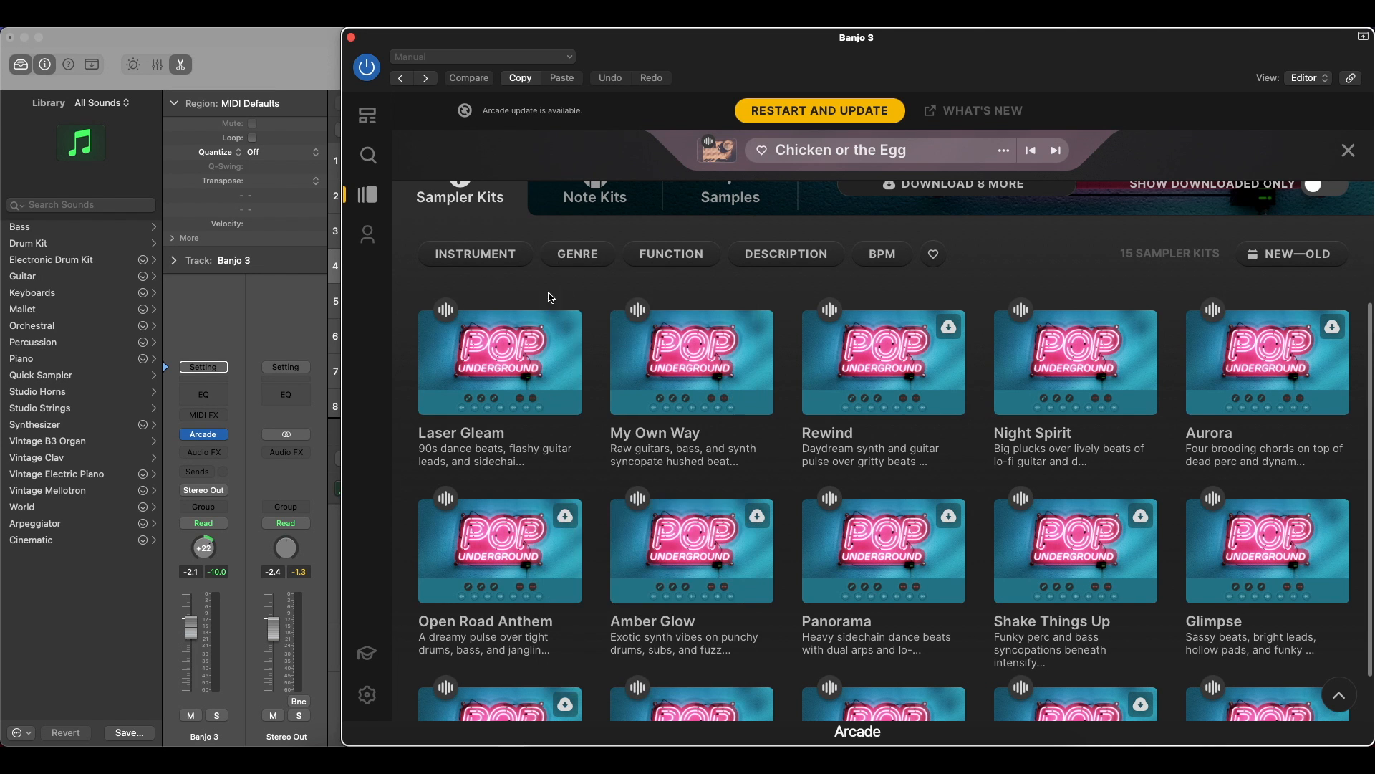
Return to the loaded Chicken or the Egg kit and show its playable pitch and loop keyboard ranges.
scroll(573, 322, up, 5)
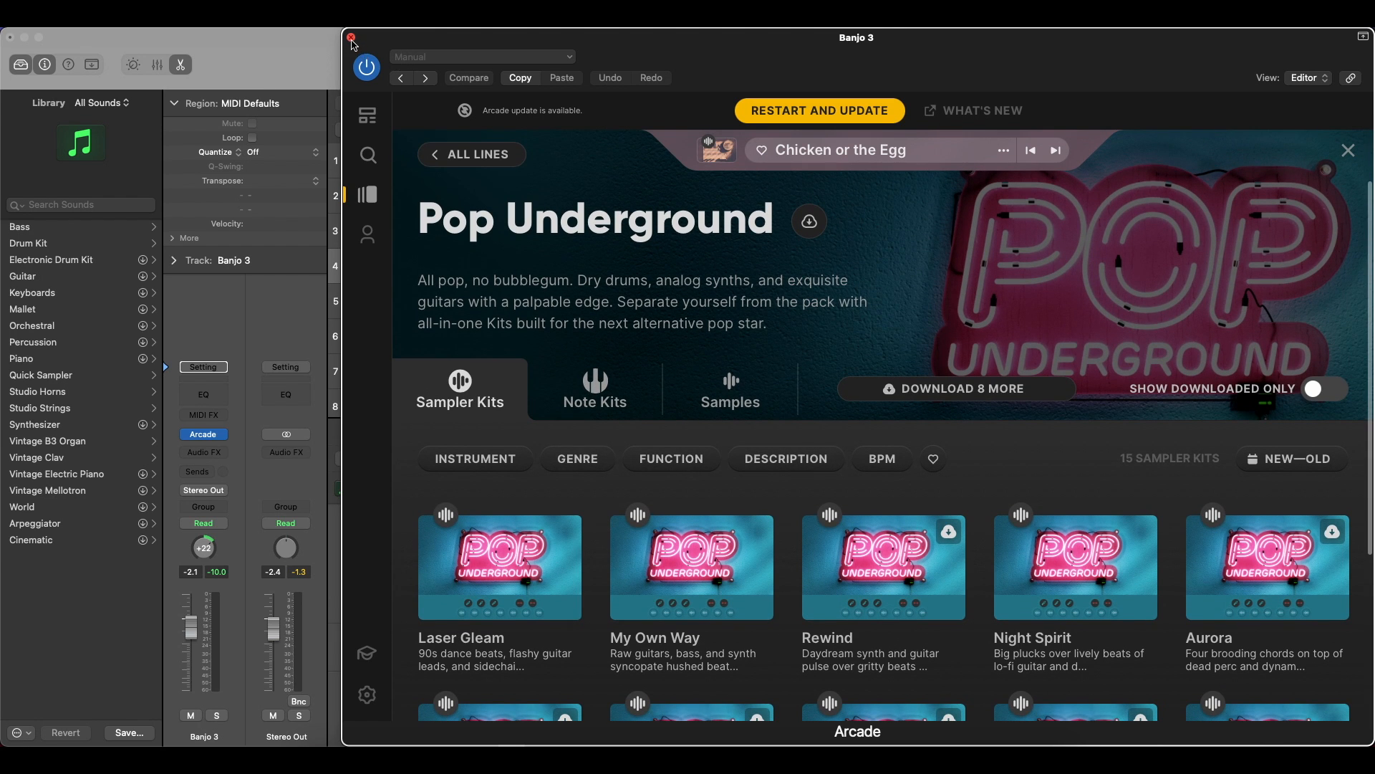
click(725, 152)
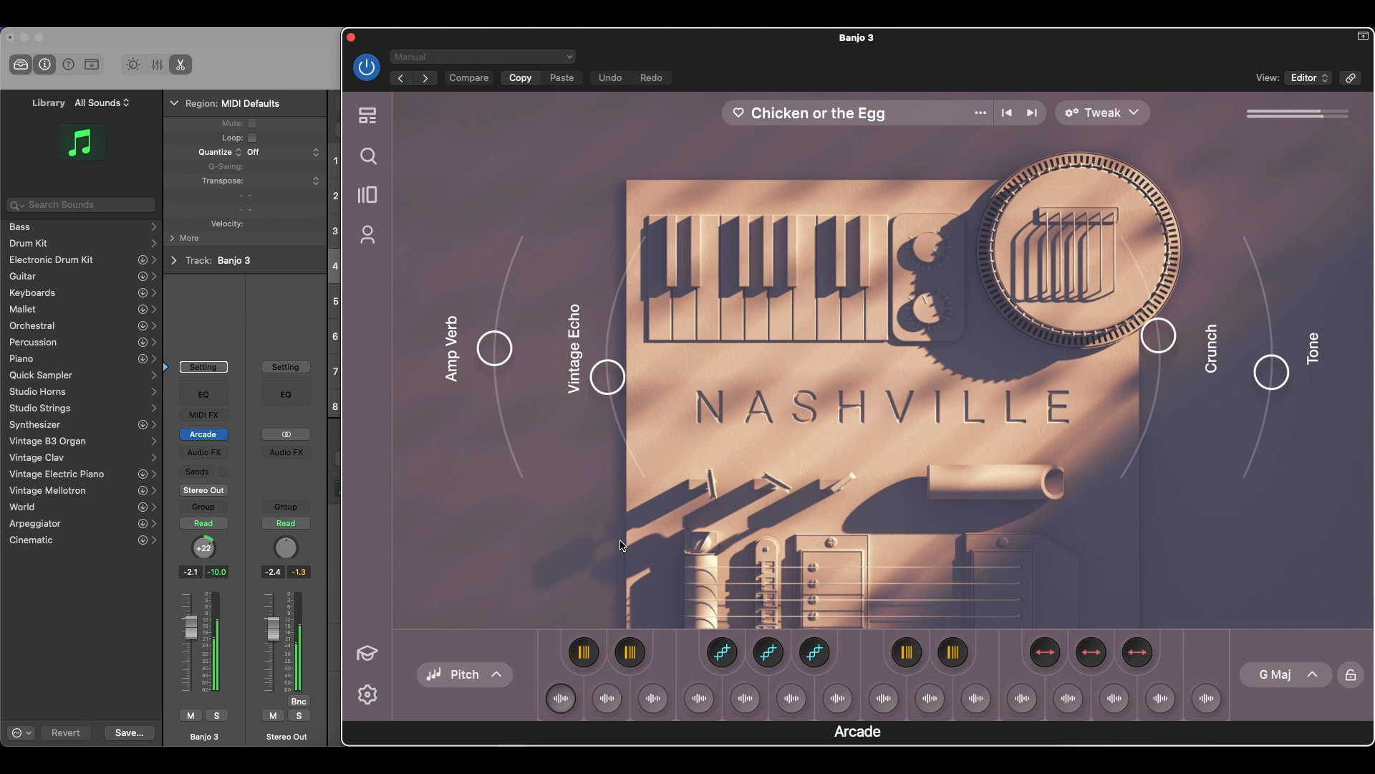
click(499, 674)
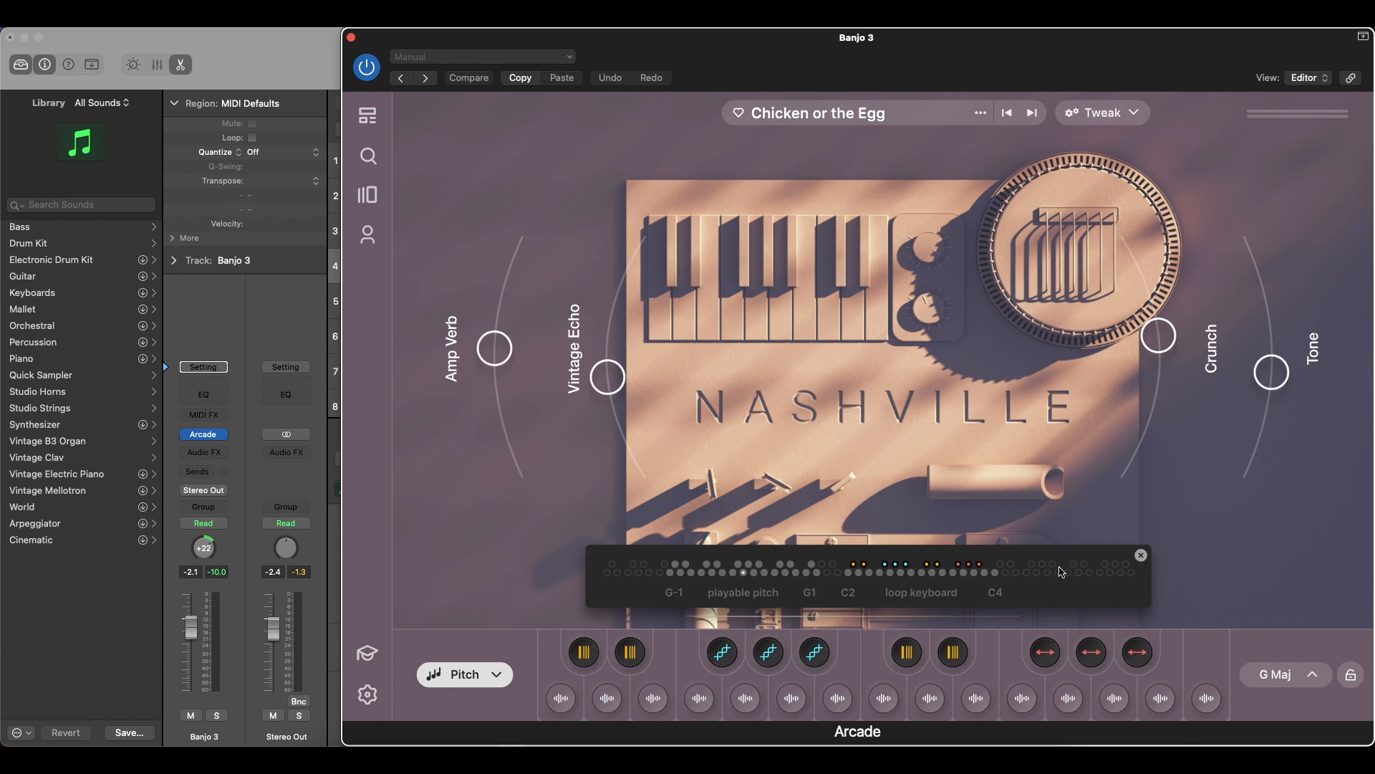
Examine the session key options, reposition the Arcade window, and close the key list without choosing another key.
click(1295, 674)
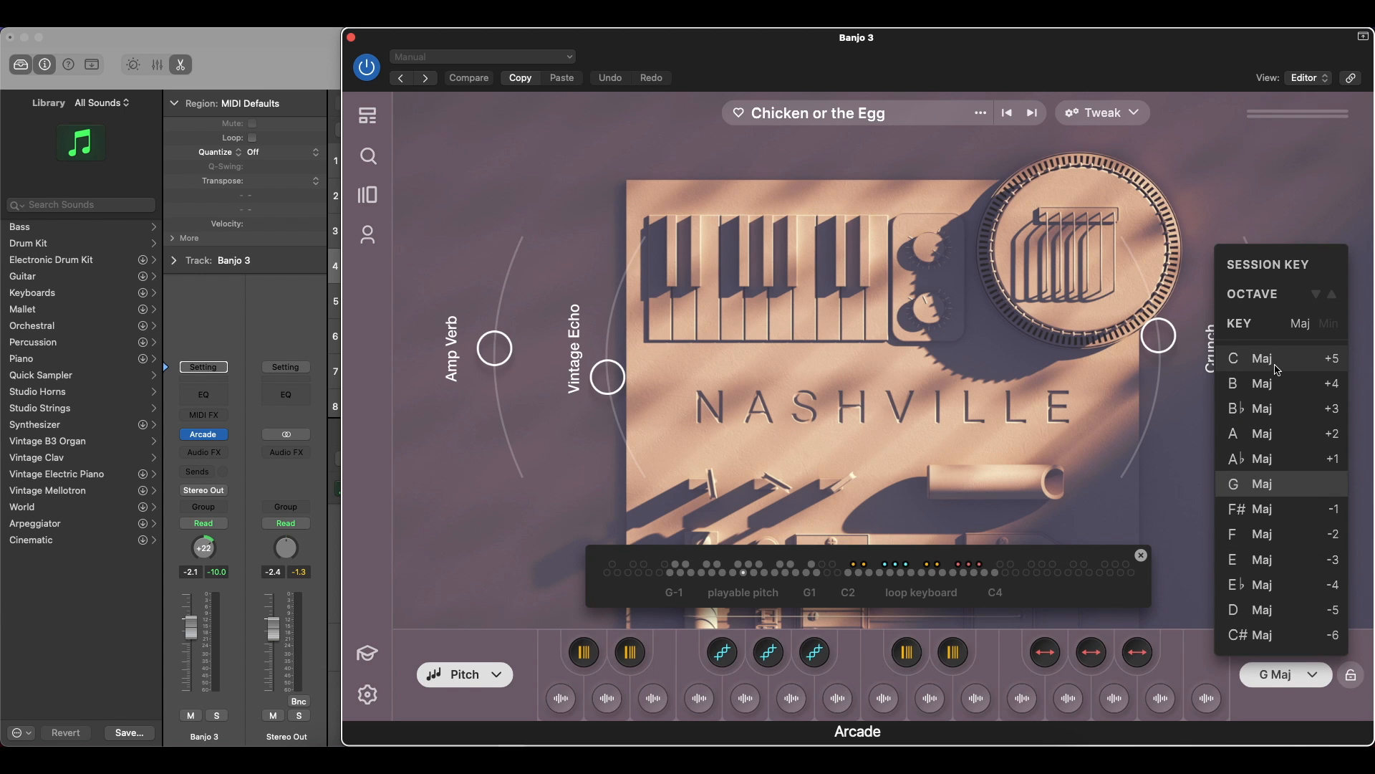
drag(1078, 49, 1022, 32)
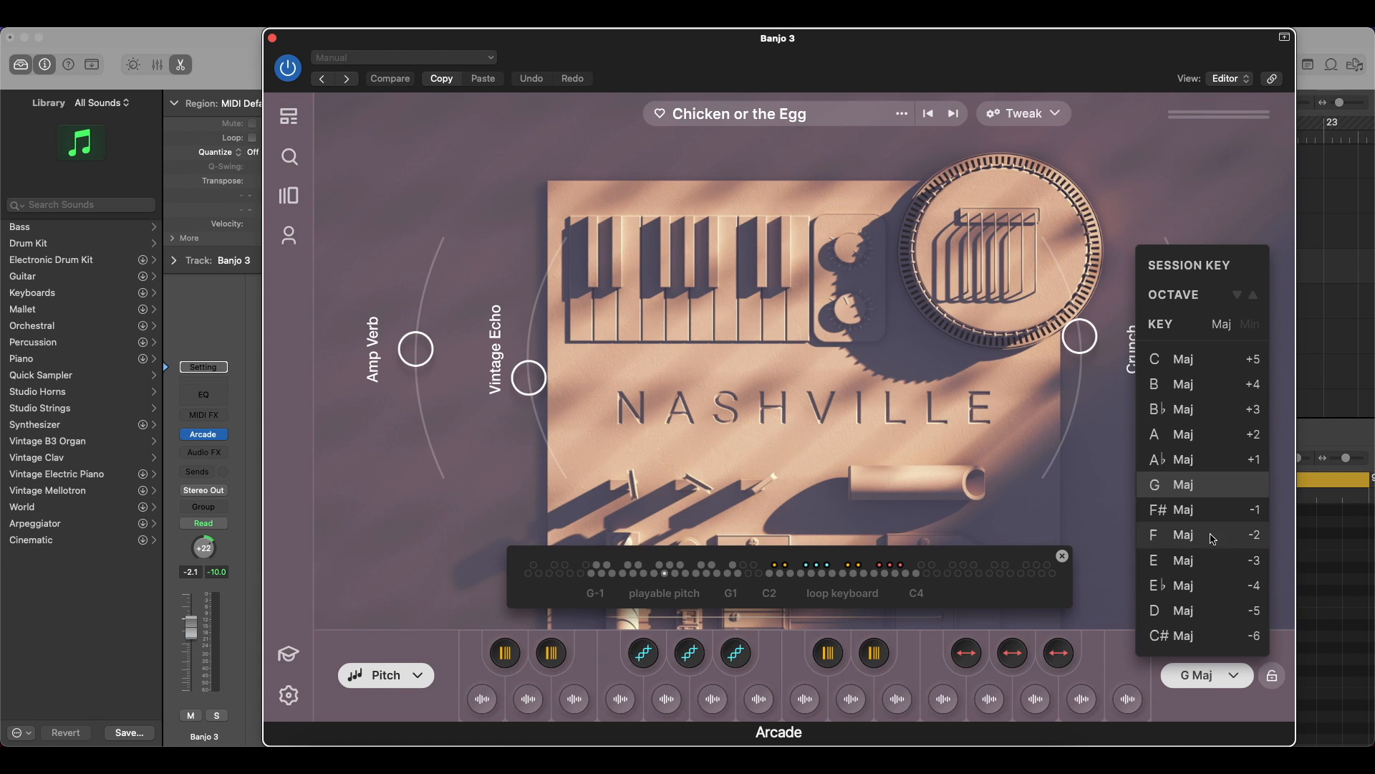
click(1178, 195)
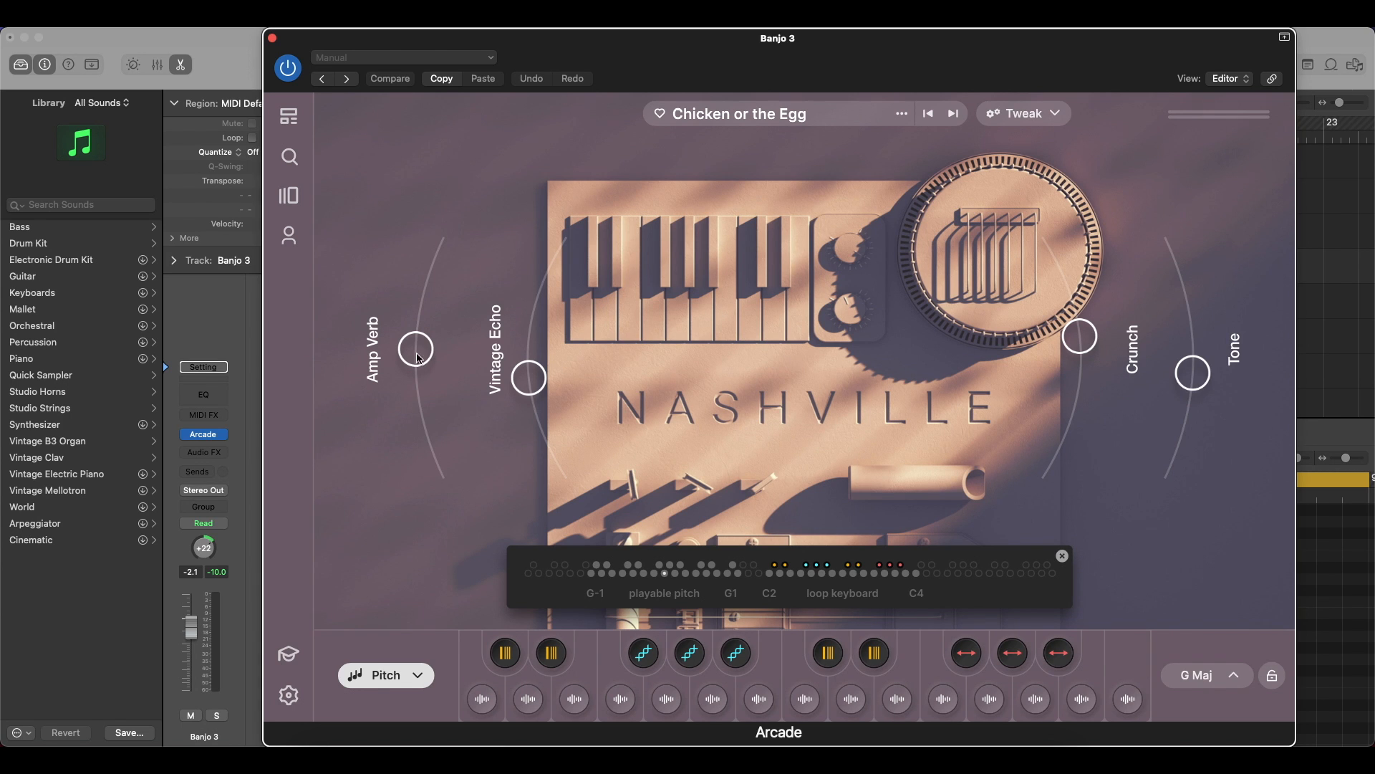
Adjust the kit's macros: raise Amp Verb, Crunch and Tone, and slightly lower Vintage Echo.
drag(419, 356, 484, 335)
mouse_move(536, 389)
mouse_down()
mouse_move(532, 337)
mouse_move(567, 297)
mouse_move(563, 389)
mouse_up()
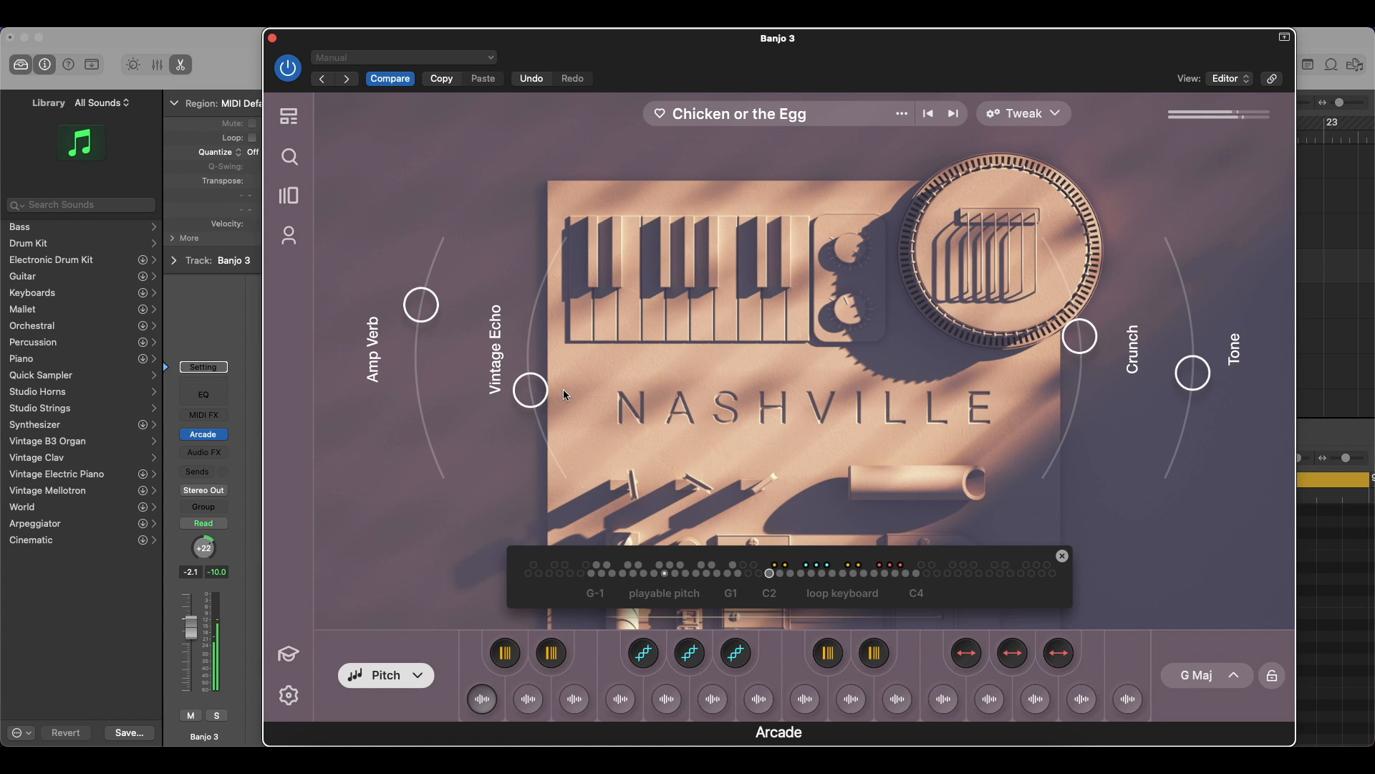
drag(1081, 336, 1073, 294)
mouse_move(1203, 366)
mouse_down()
mouse_move(1211, 276)
mouse_move(1203, 346)
mouse_up()
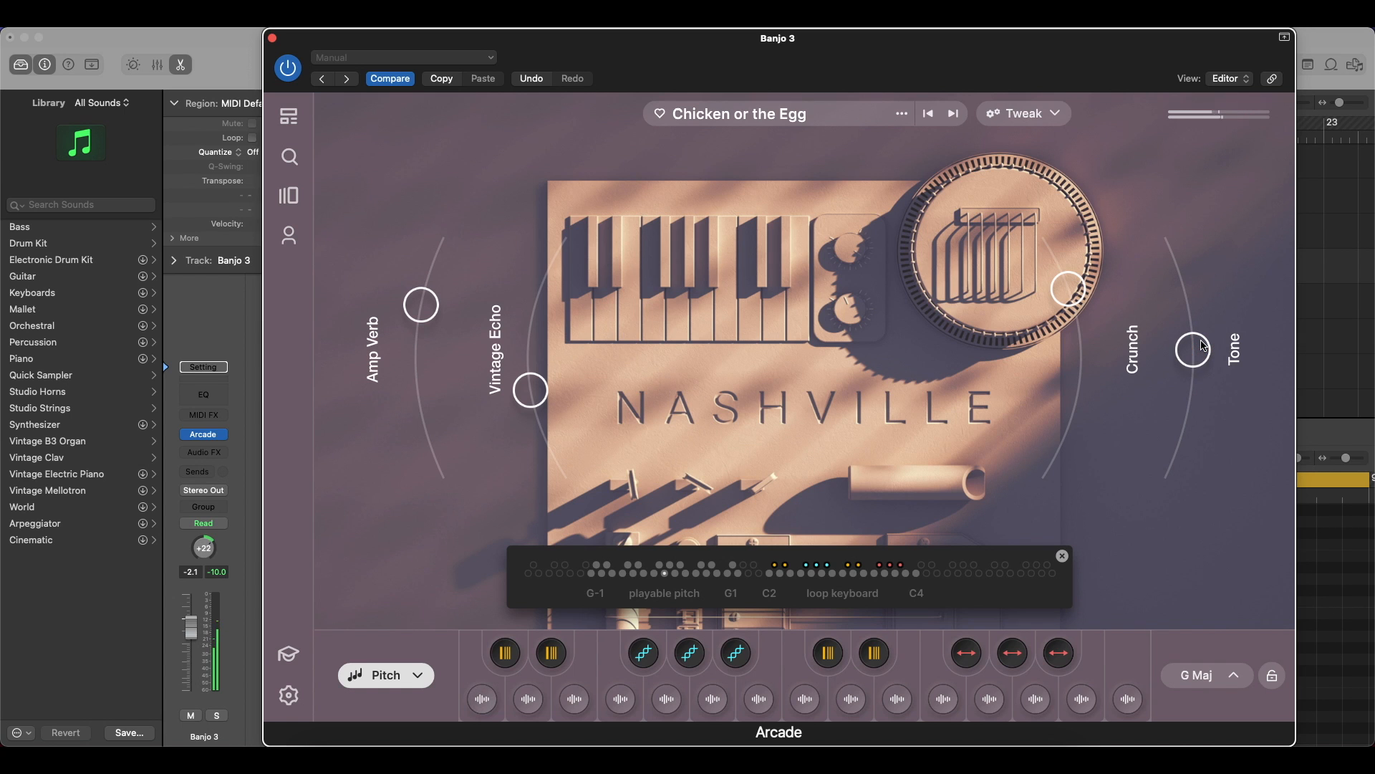
Close the keyboard range overlay and open the kit's first sample for editing.
click(1063, 556)
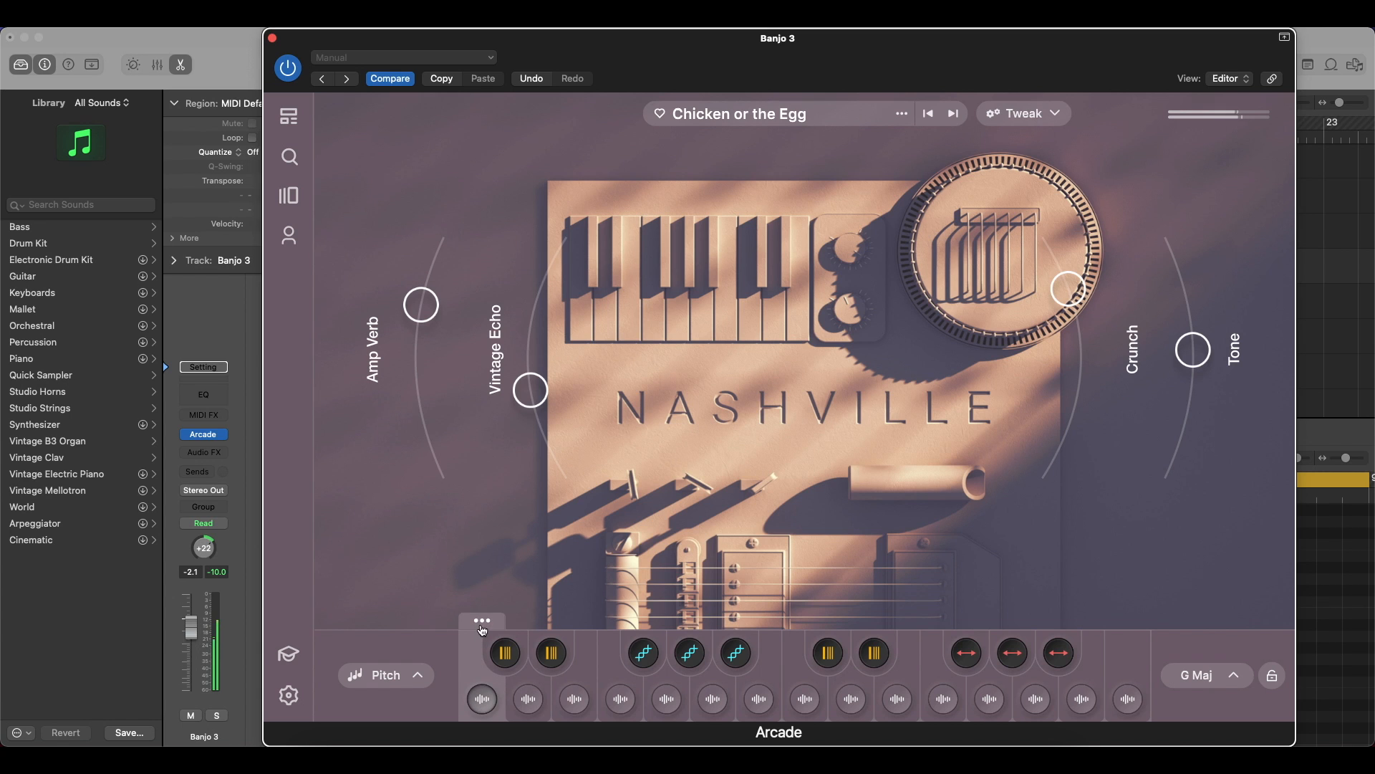
click(482, 621)
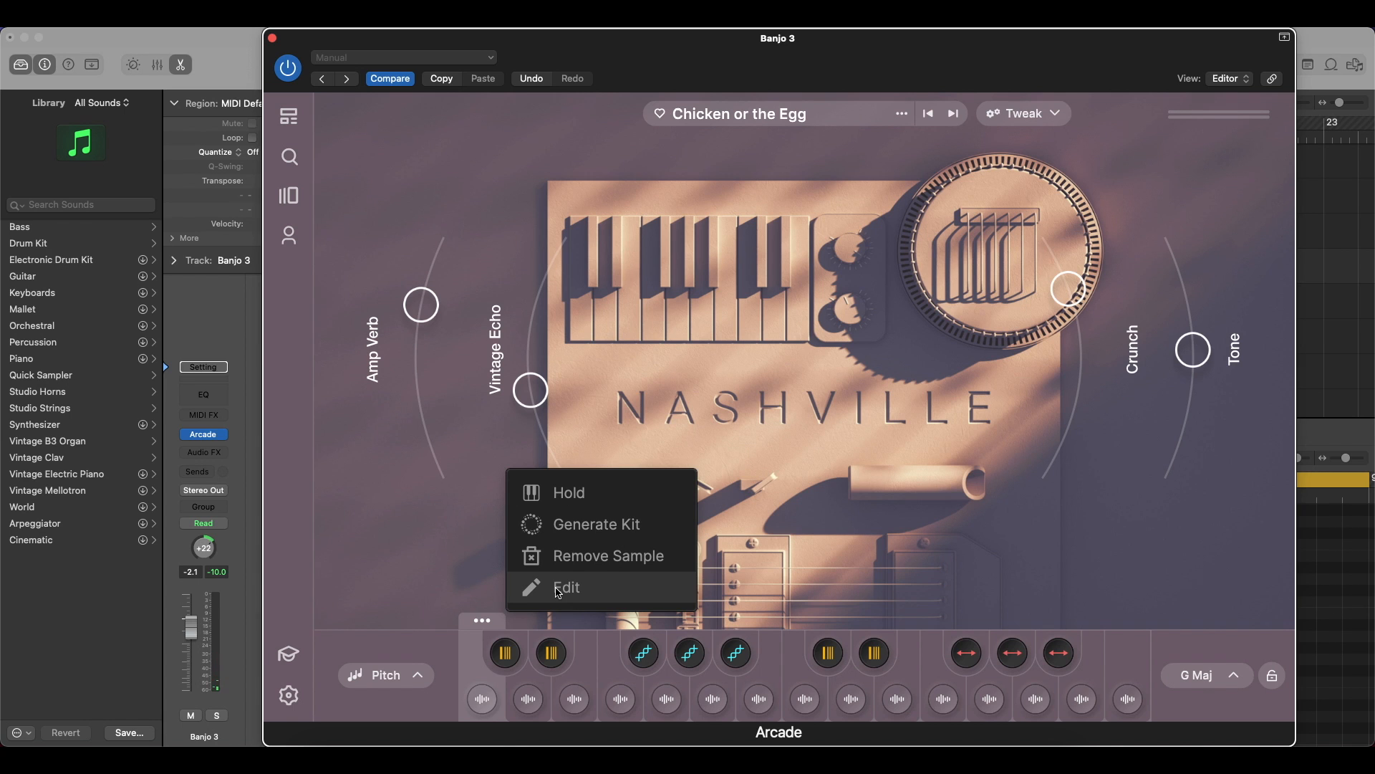
click(566, 593)
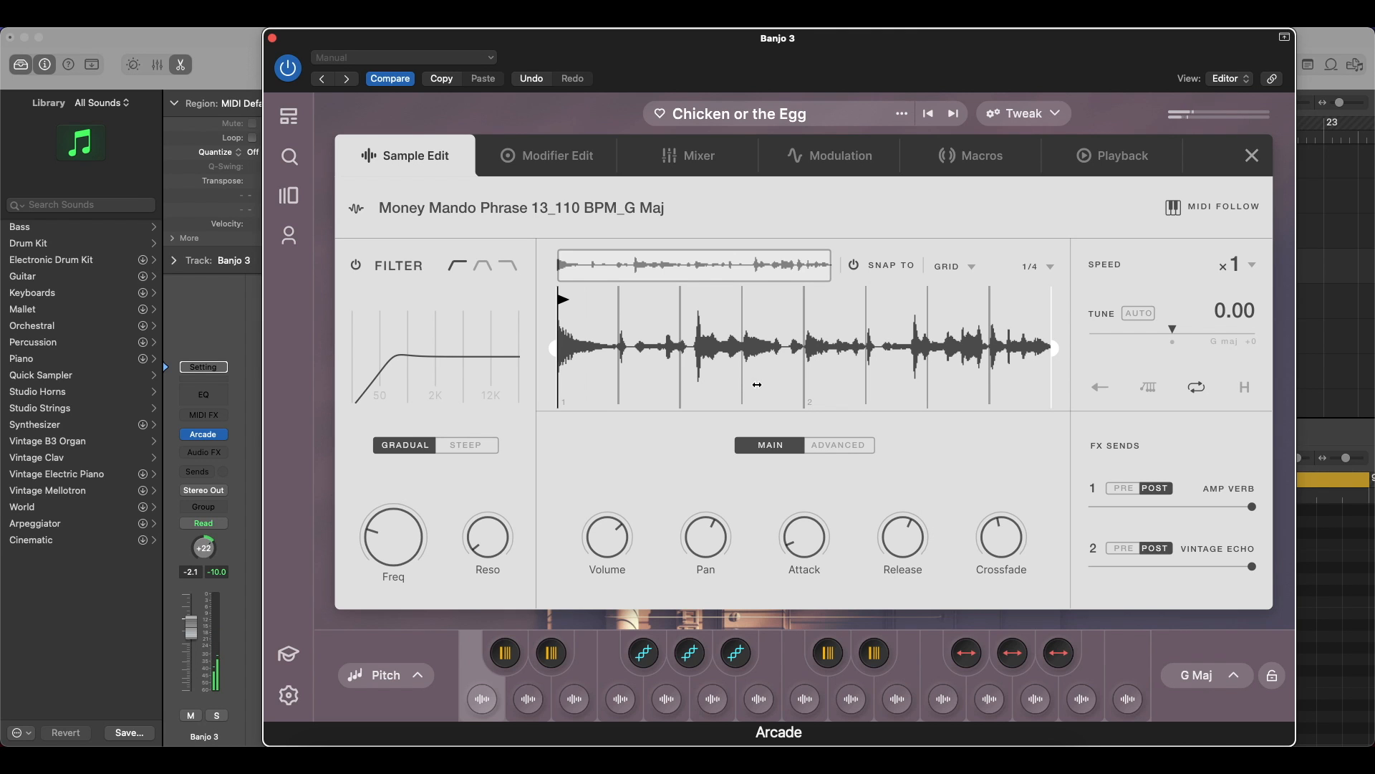
Try toggling the sample's filter and reverse playback, restoring each setting.
click(358, 265)
click(357, 265)
click(1103, 390)
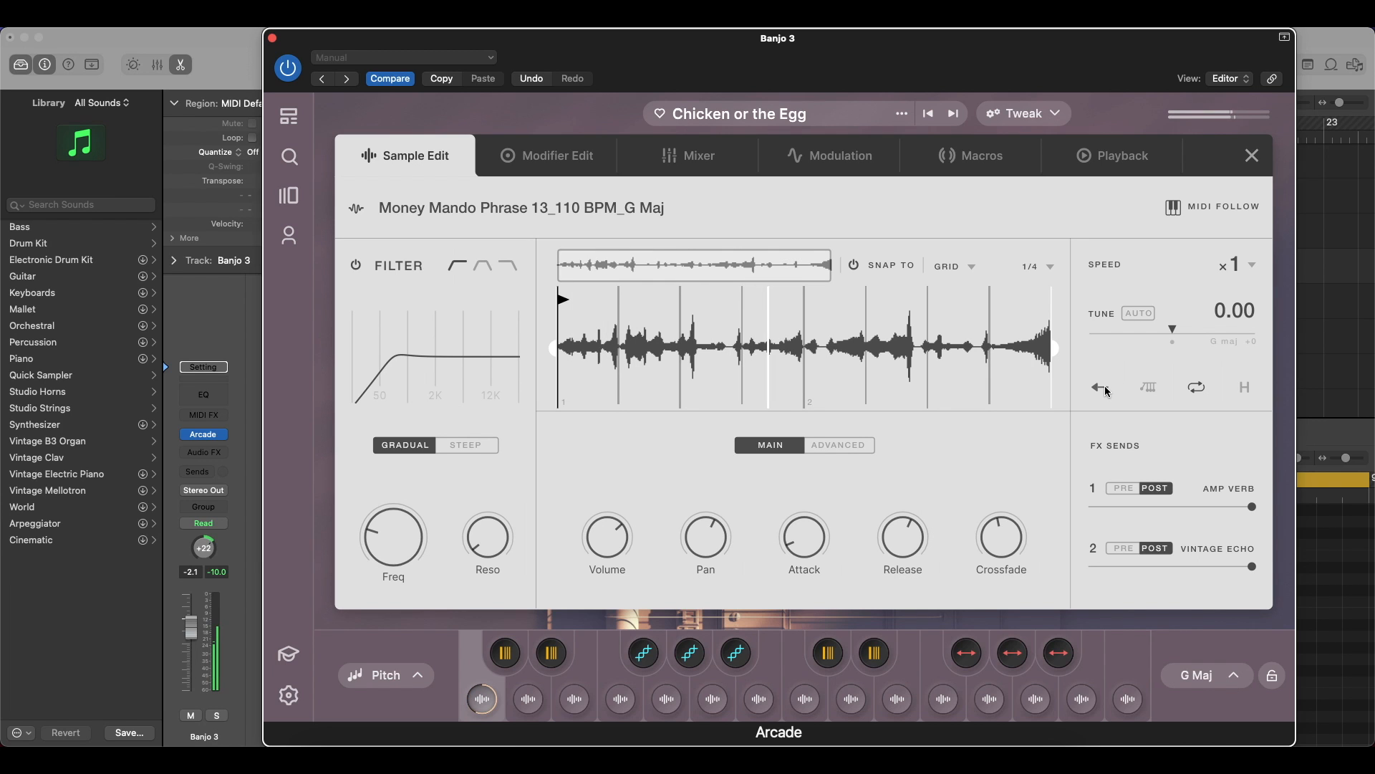
click(1103, 389)
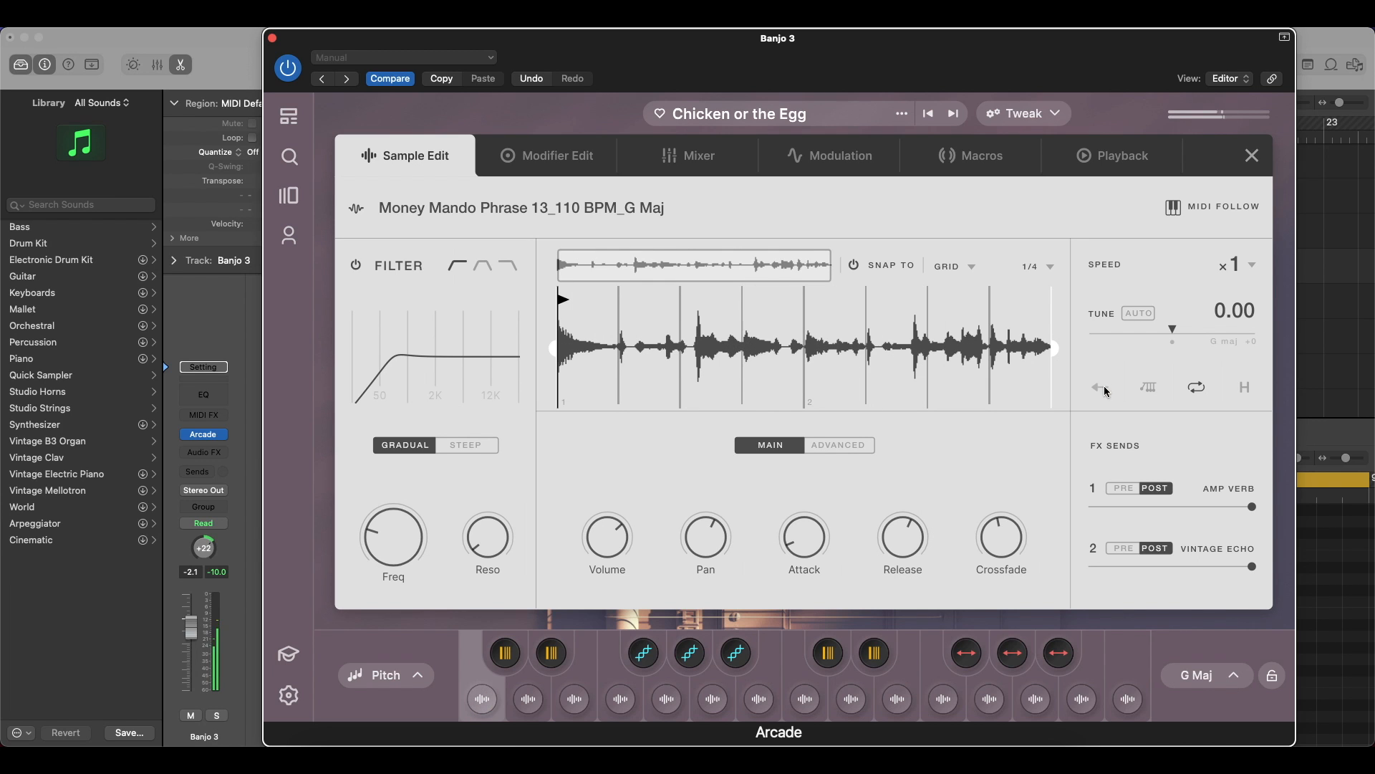
Try toggling the sample's Hold and MIDI Follow options, restoring each setting.
click(1247, 388)
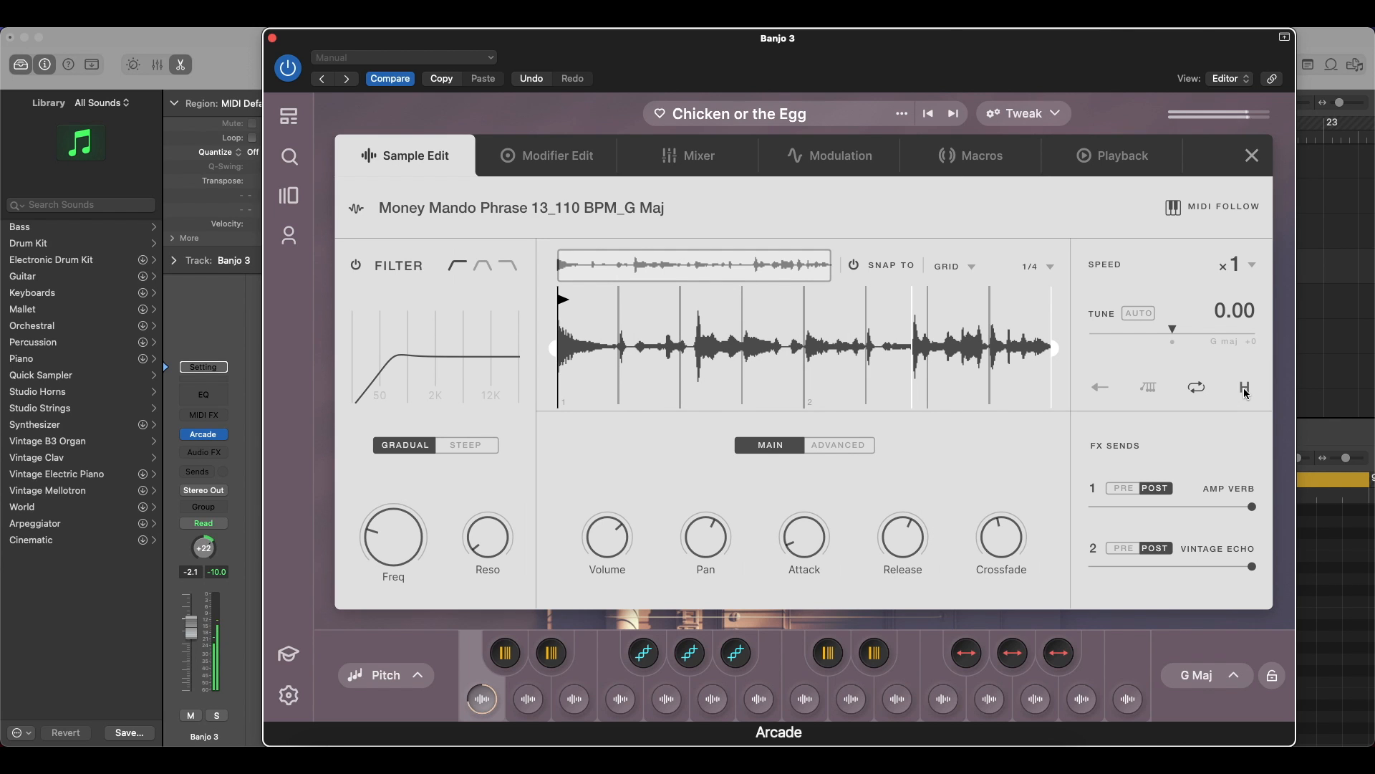
click(1246, 390)
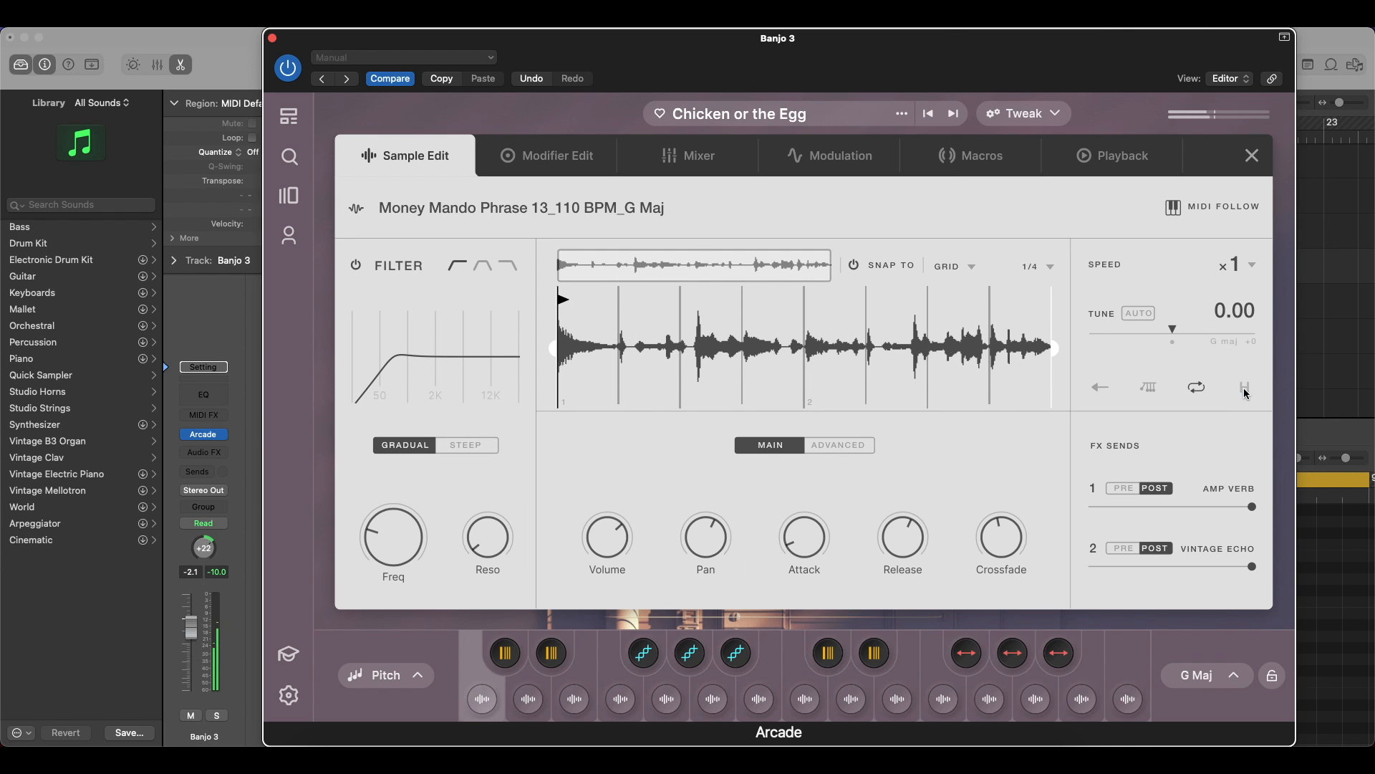
mouse_move(1173, 331)
click(1178, 213)
click(1178, 213)
Review the kit's modifier, mixer, modulation, macro and playback settings in turn, and close the editor.
click(544, 163)
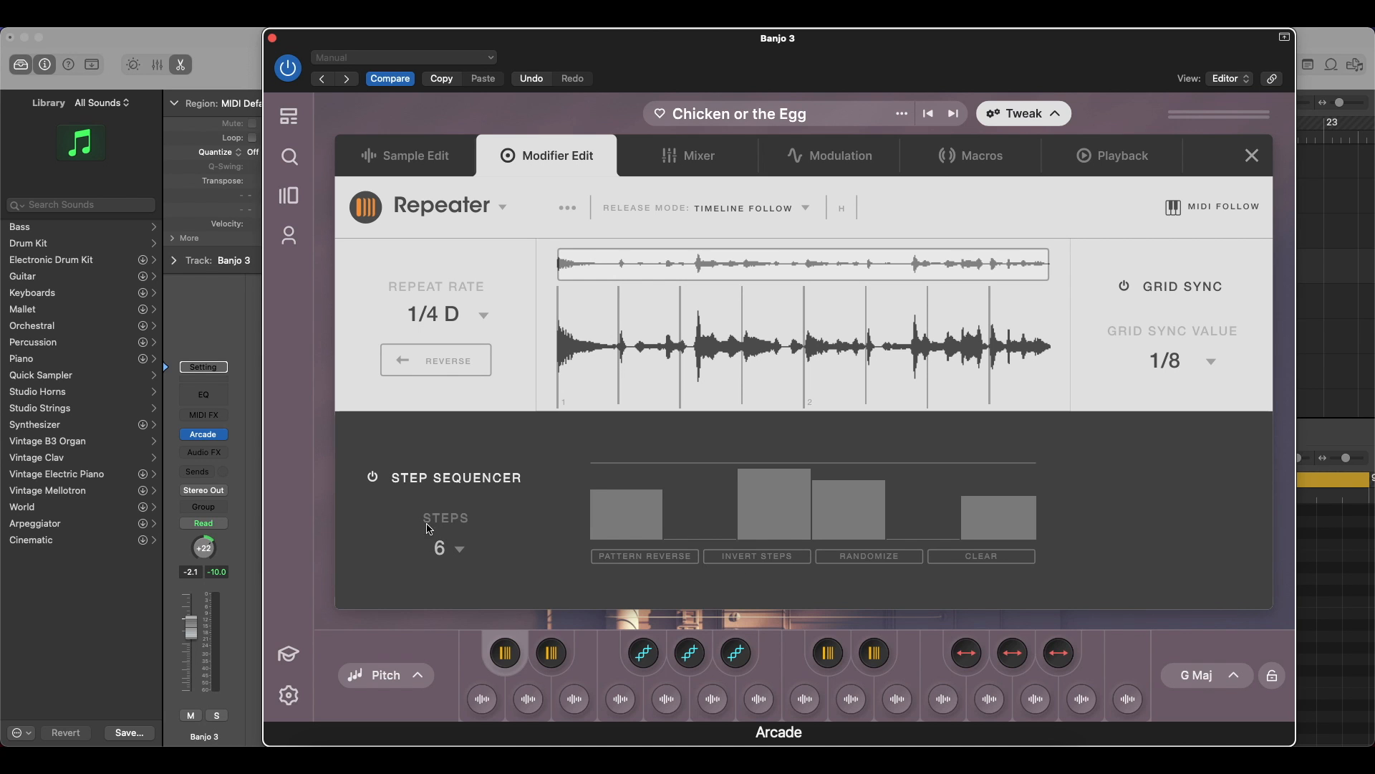
click(716, 162)
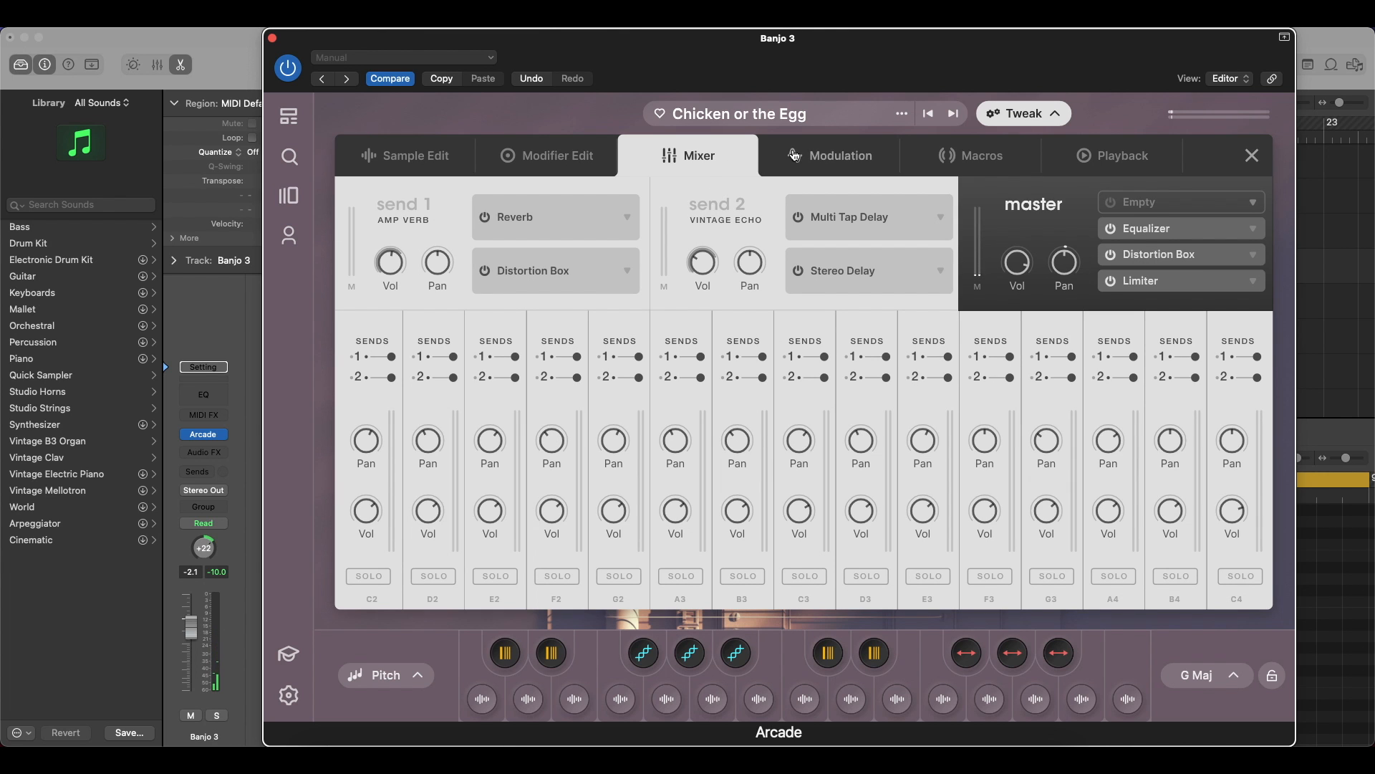
click(824, 156)
click(953, 173)
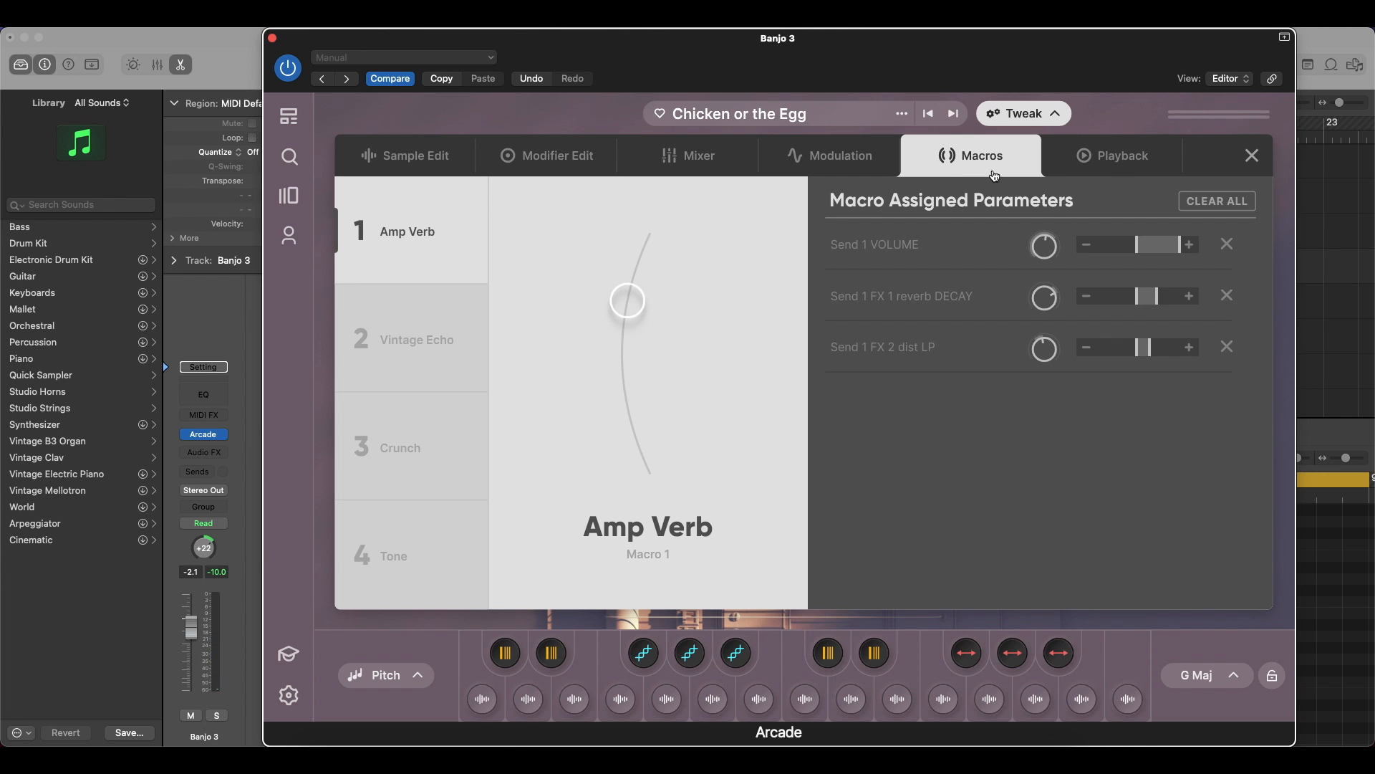
click(1123, 162)
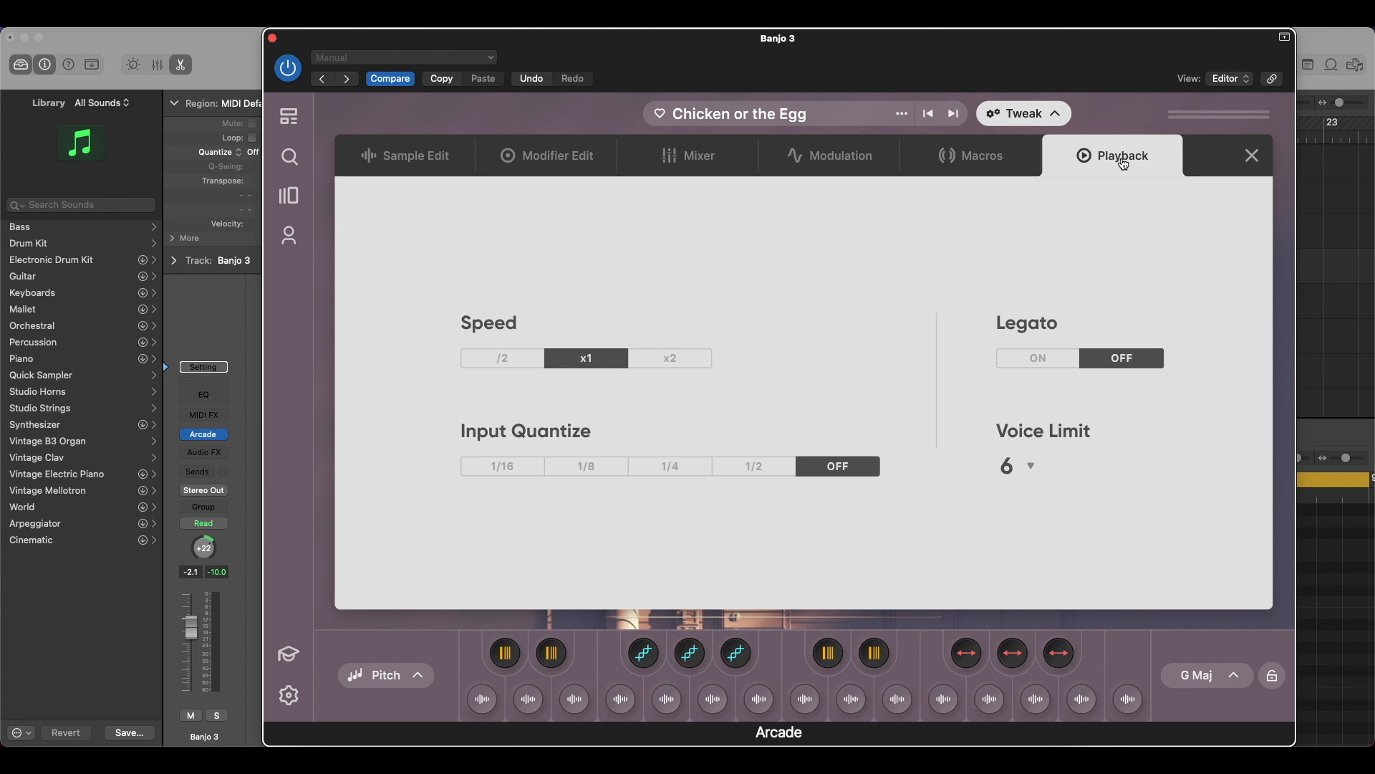
click(1250, 157)
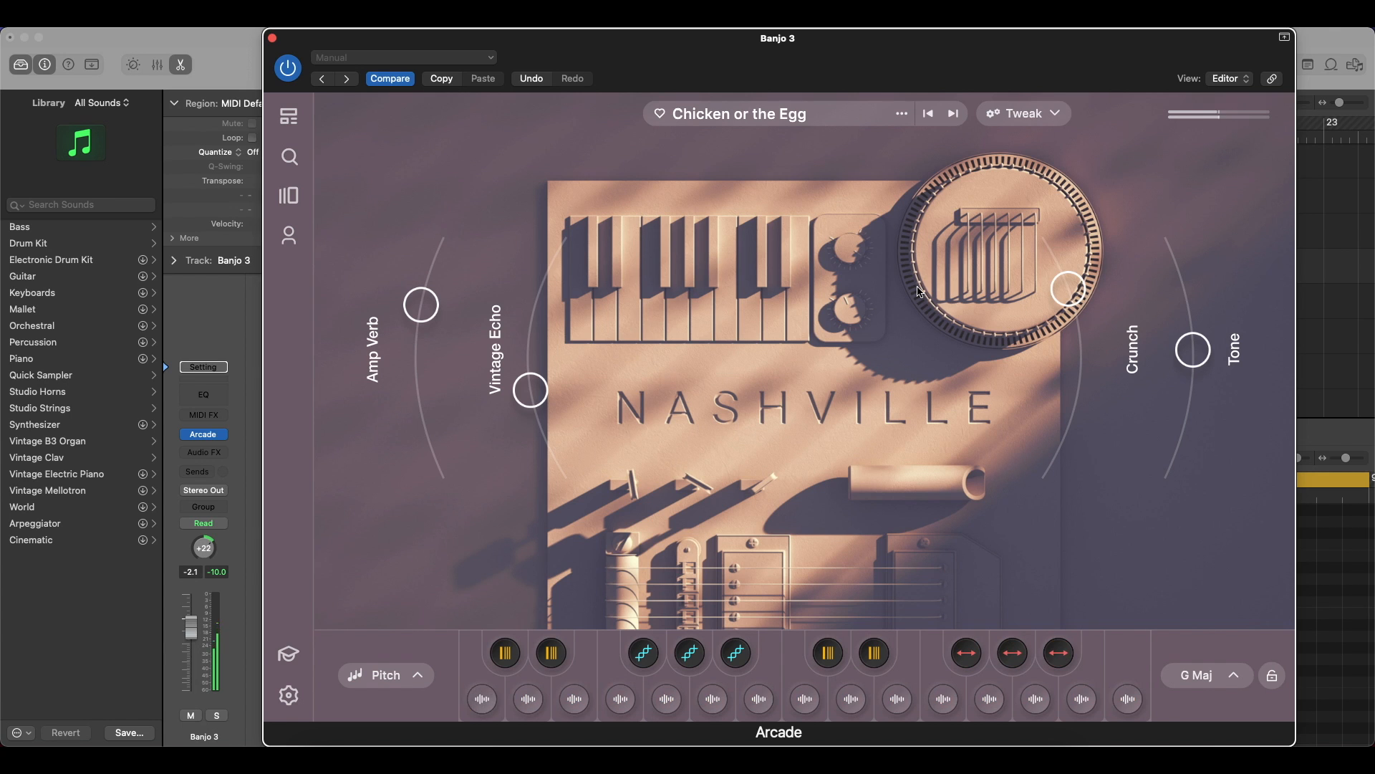
Look at the options of the third Repeater modifier and the first sample's editor, and close the editor.
mouse_move(829, 653)
click(832, 628)
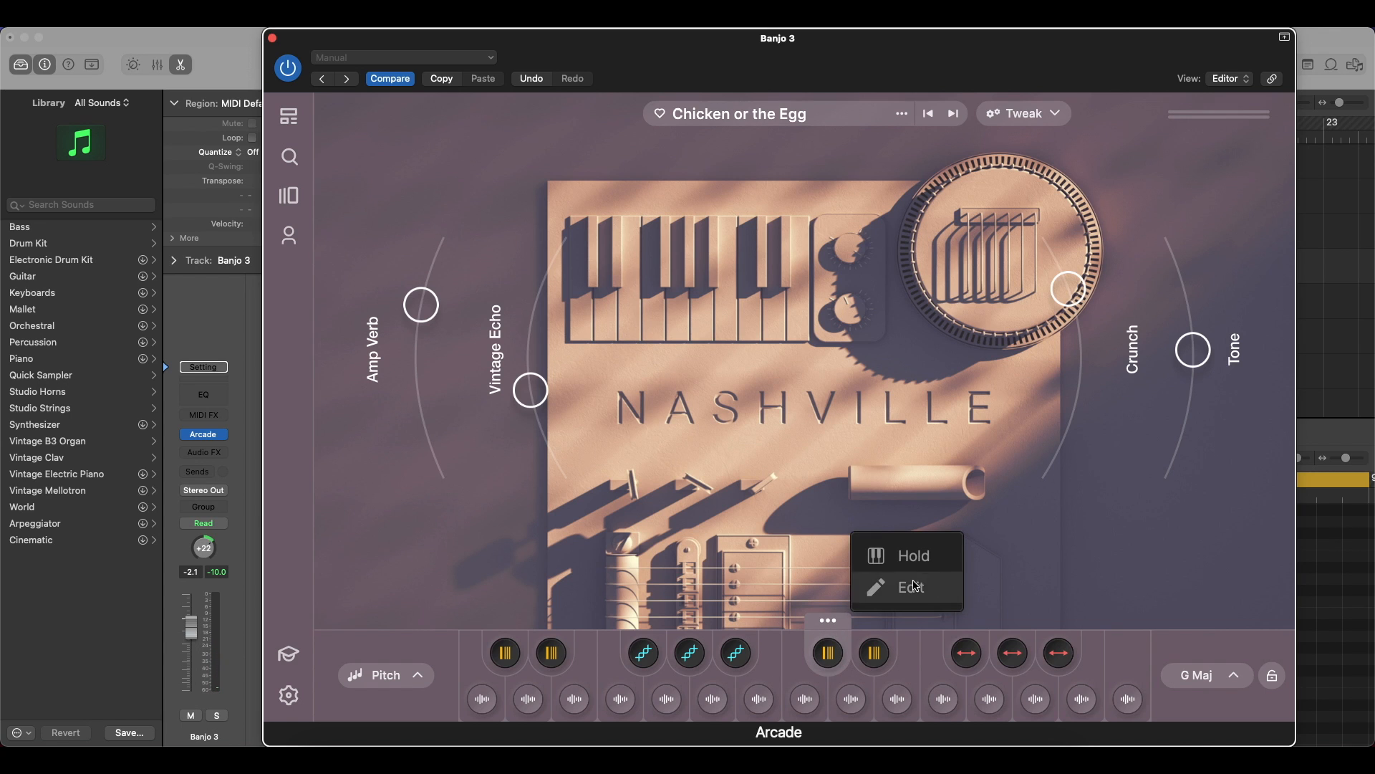
double_click(471, 680)
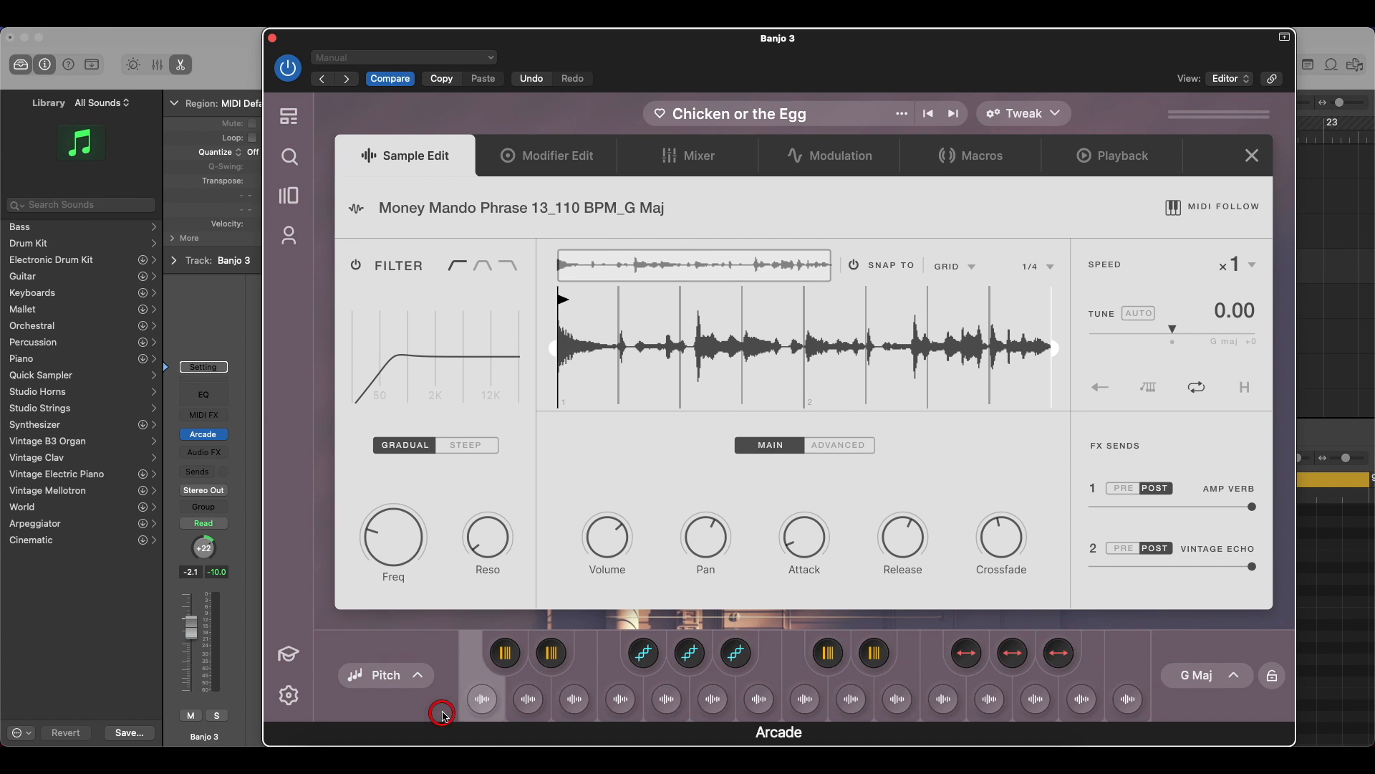
click(1252, 155)
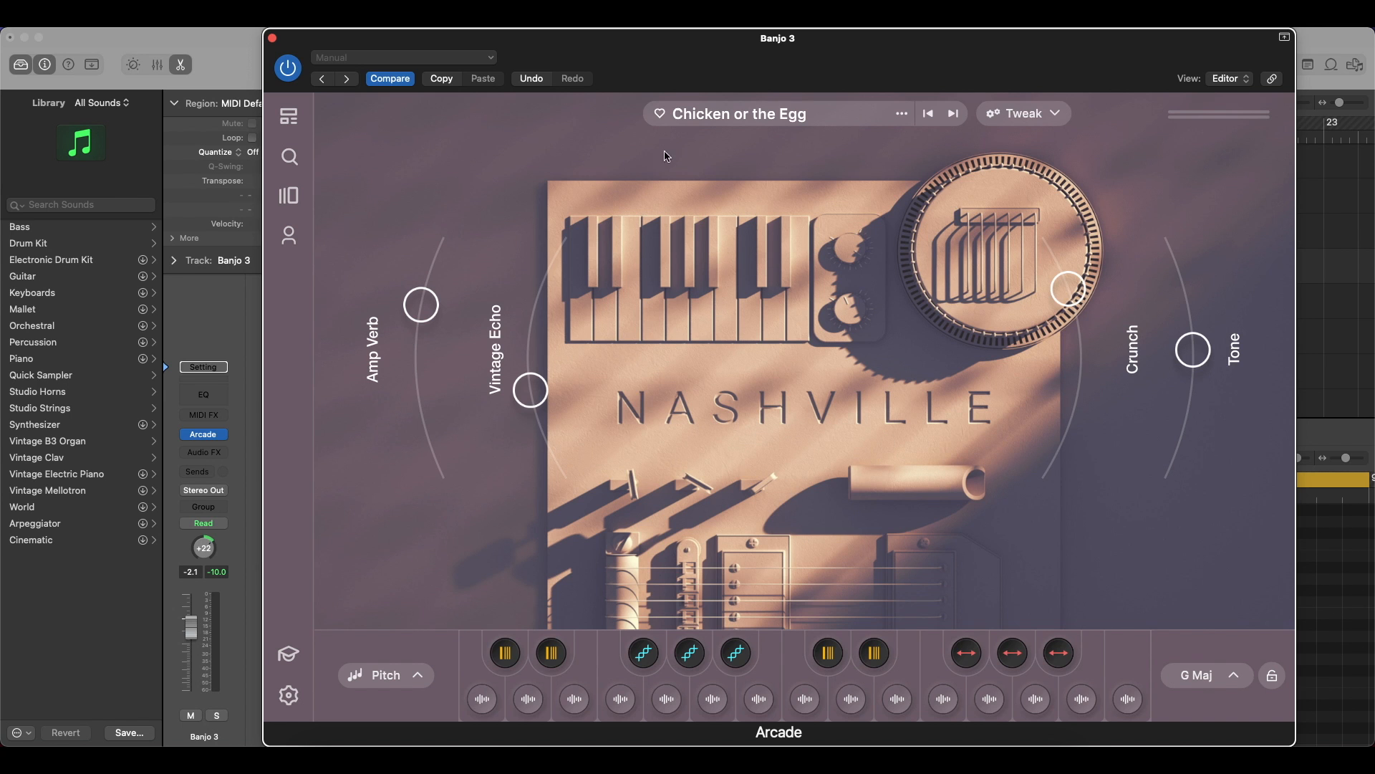
Close the Arcade window, moving it down first, and play the Howdown arrangement.
drag(680, 43, 678, 88)
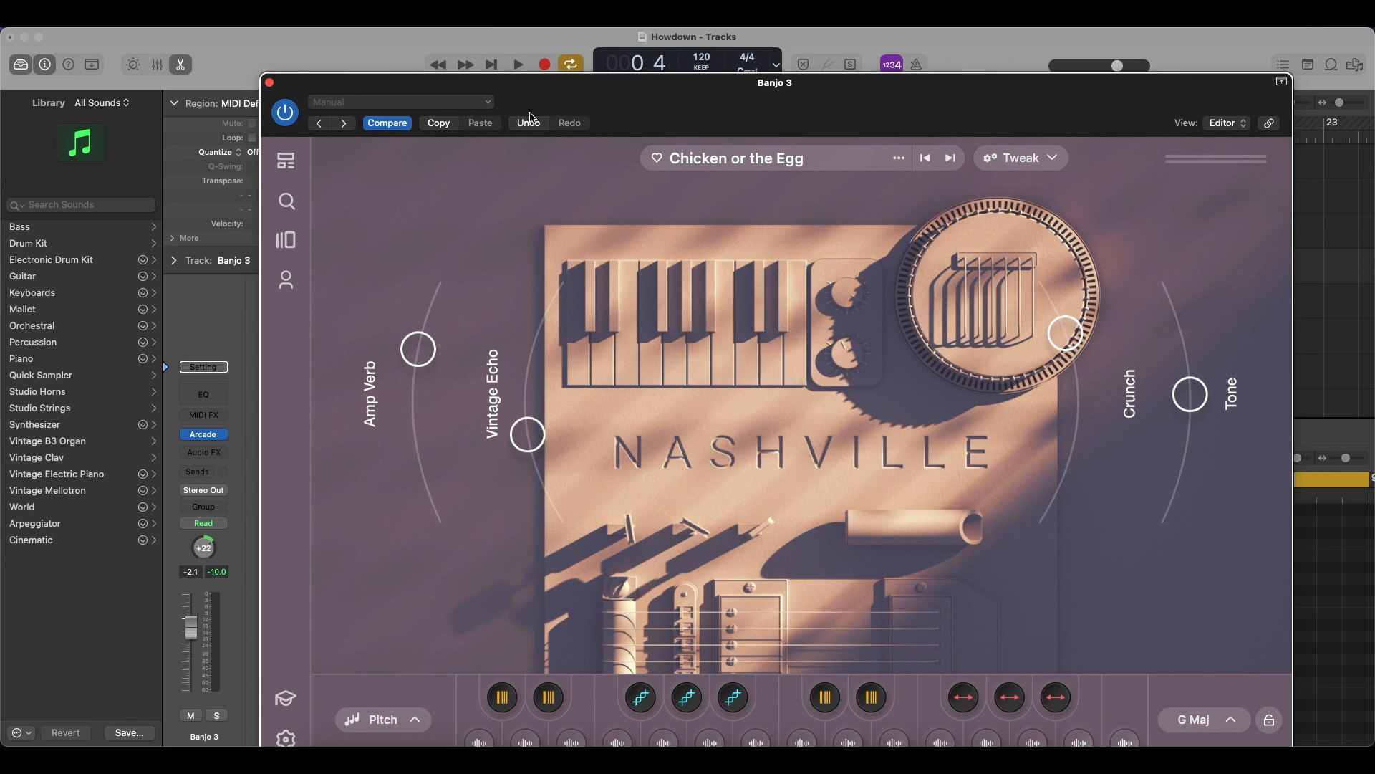
click(270, 83)
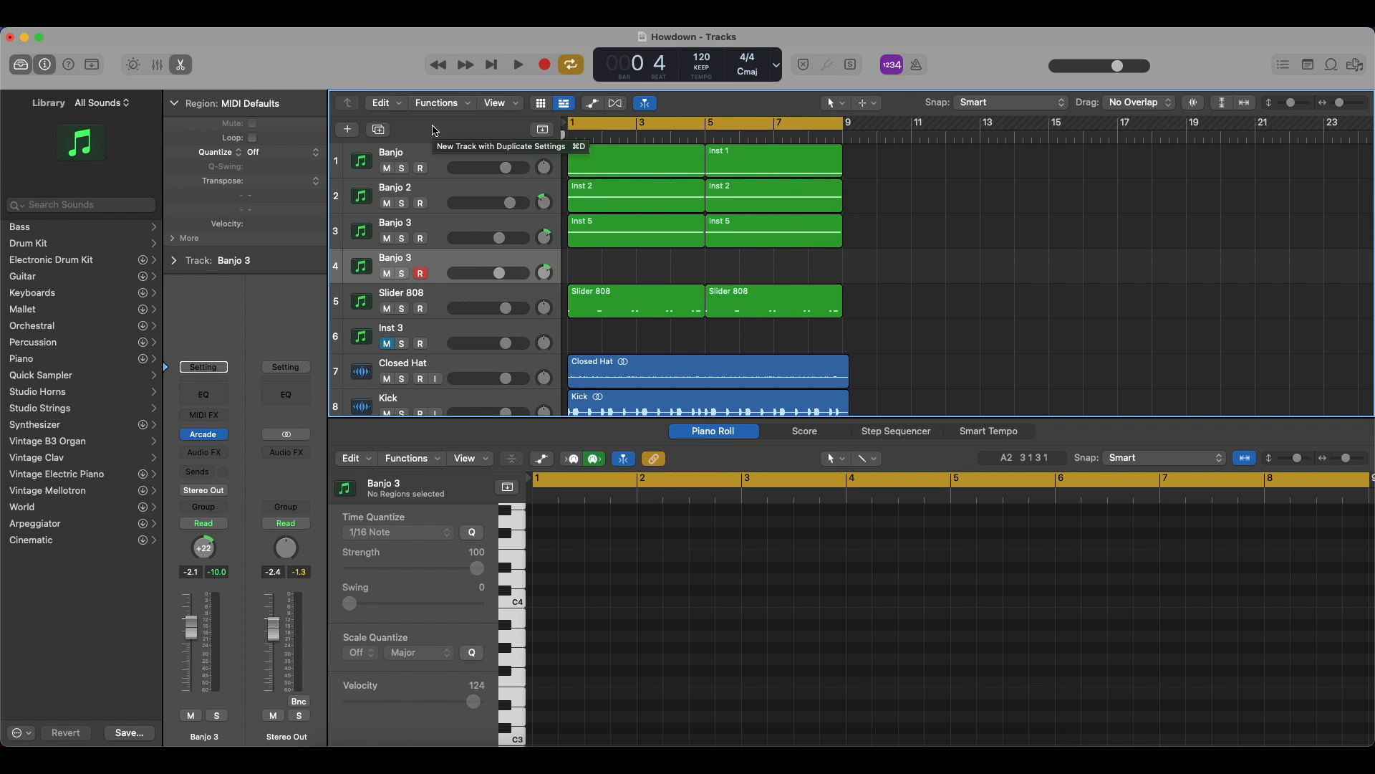
key(space)
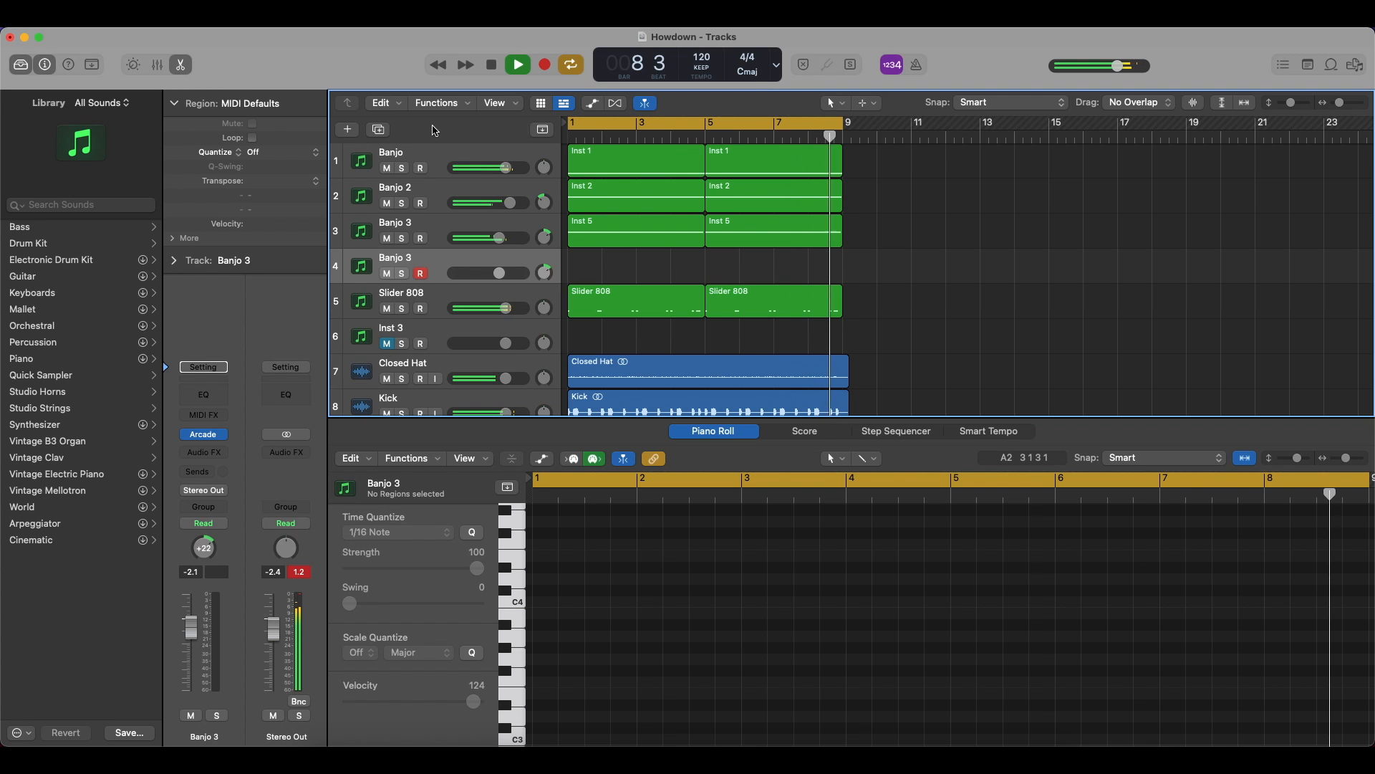
key(space)
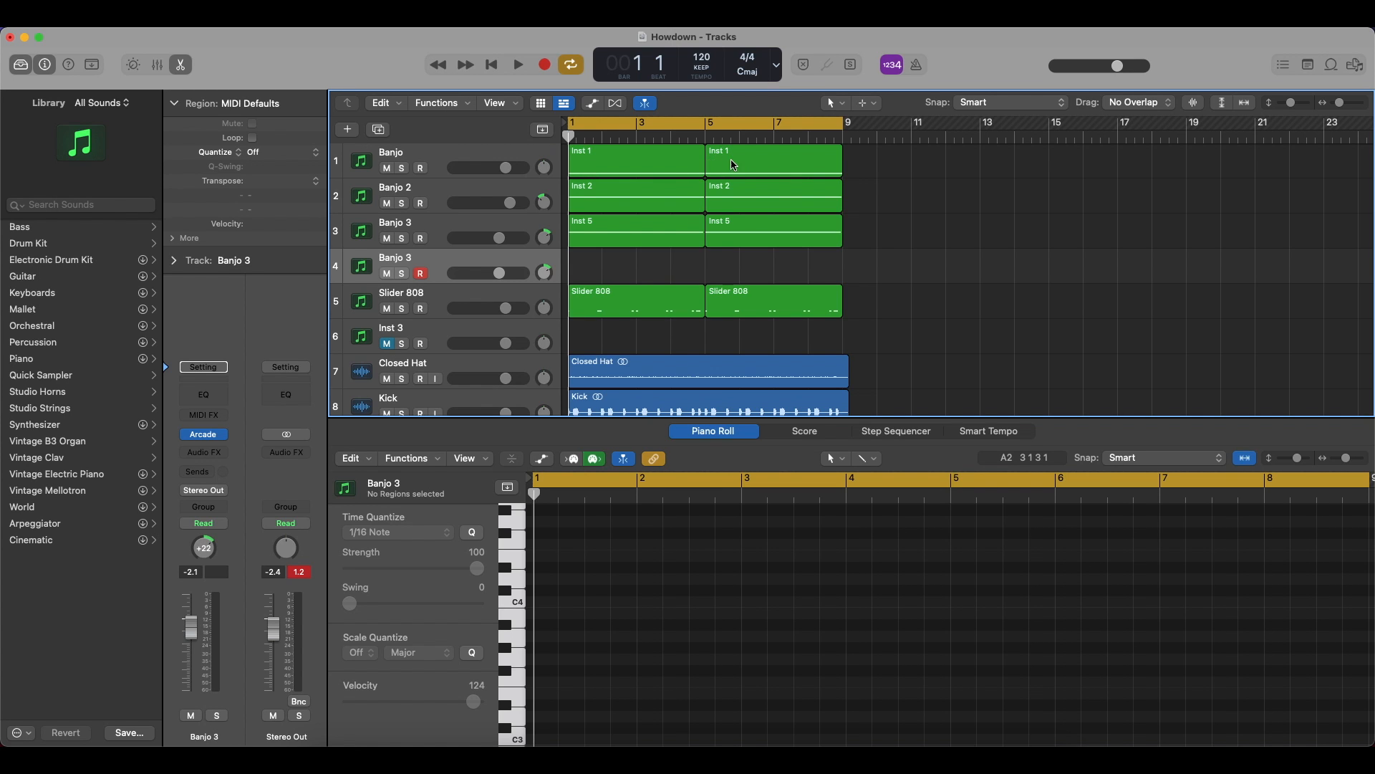
Bounce the first Banjo track's two Inst 1 regions in place to a new track named Banjo, and delete the emptied instrument track.
click(534, 161)
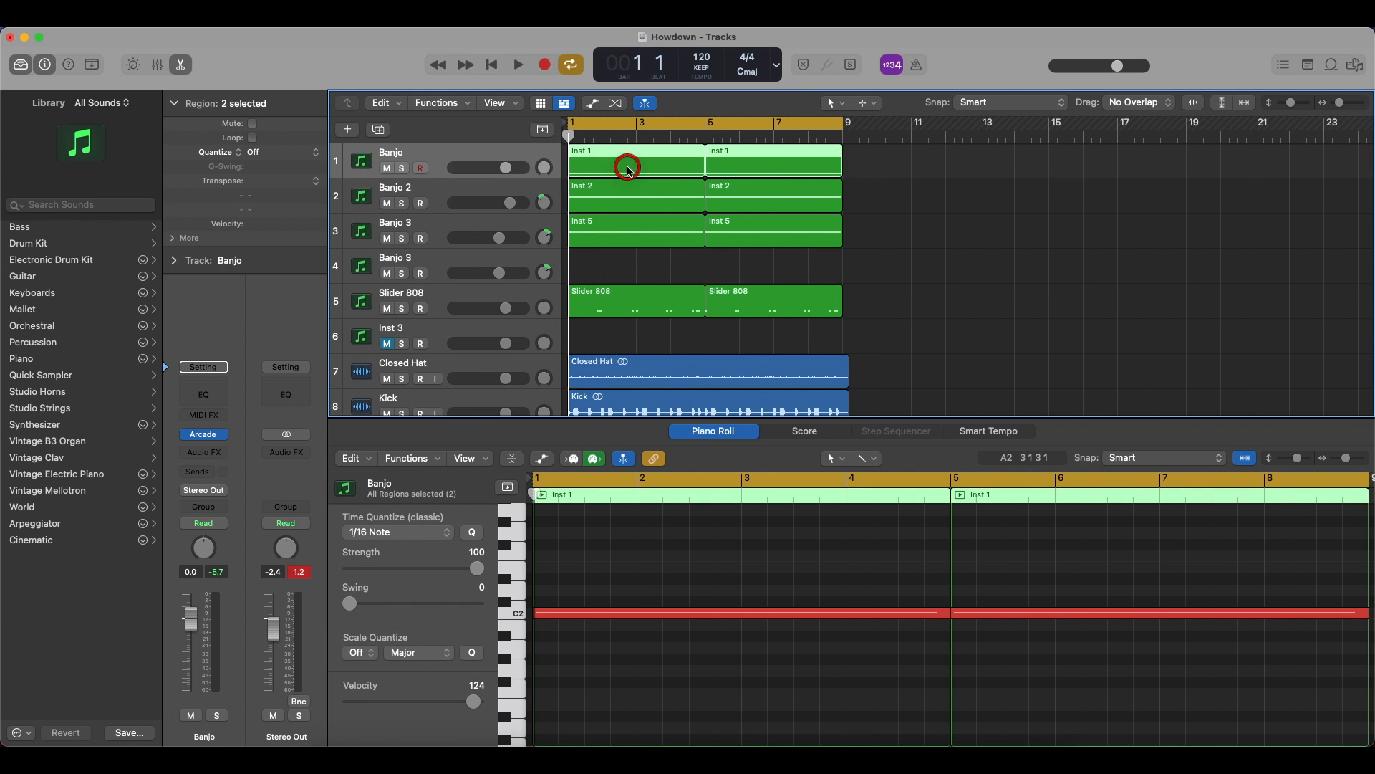
drag(887, 172, 630, 166)
key(ctrl+b)
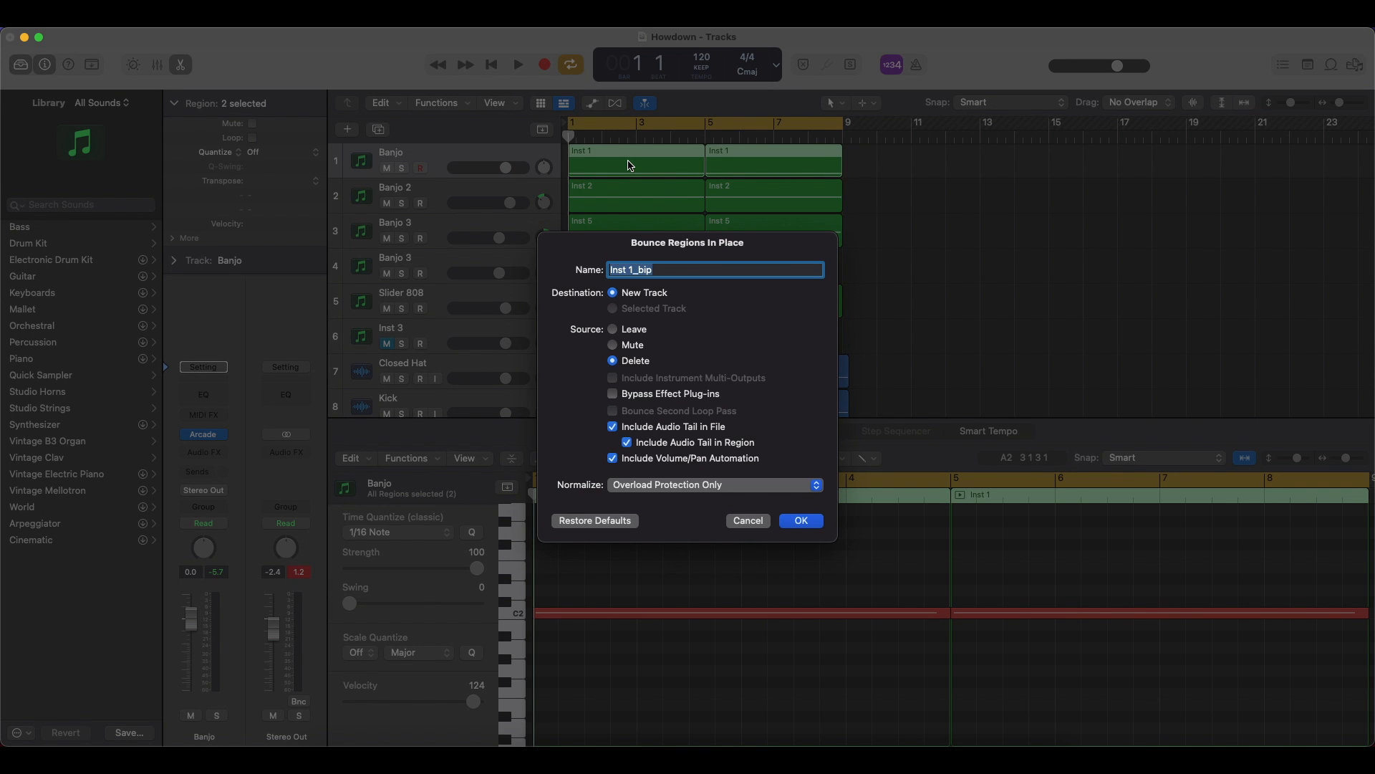
text(Banjo)
key(Return)
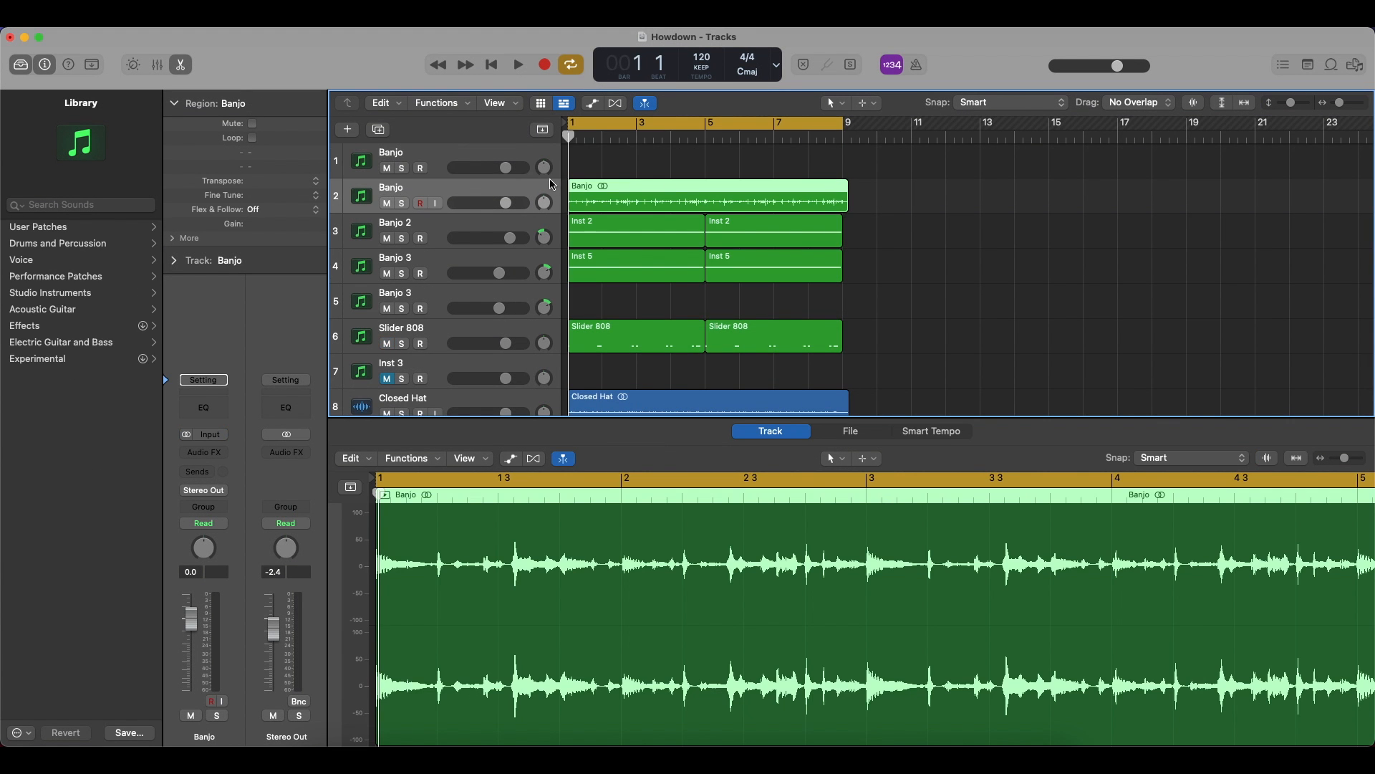
click(510, 153)
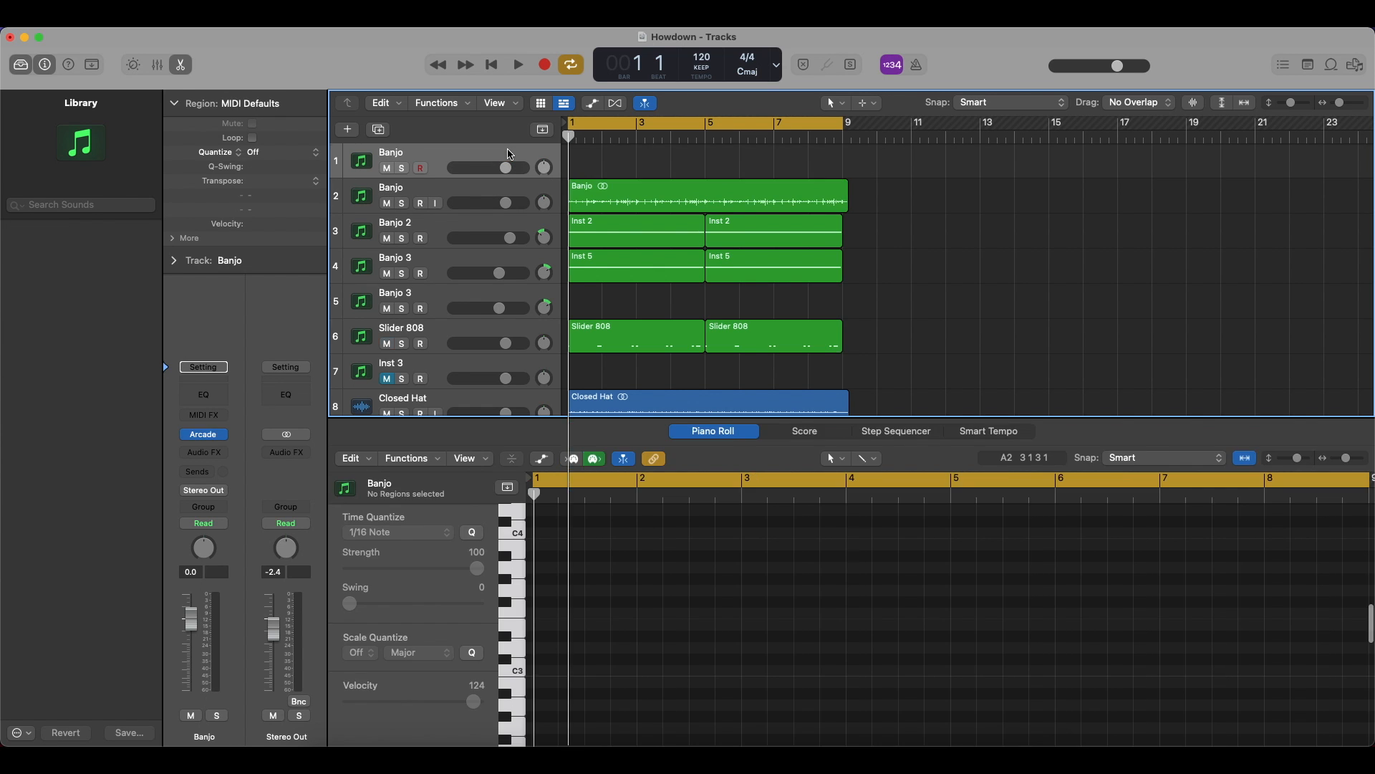
key(super+BackSpace)
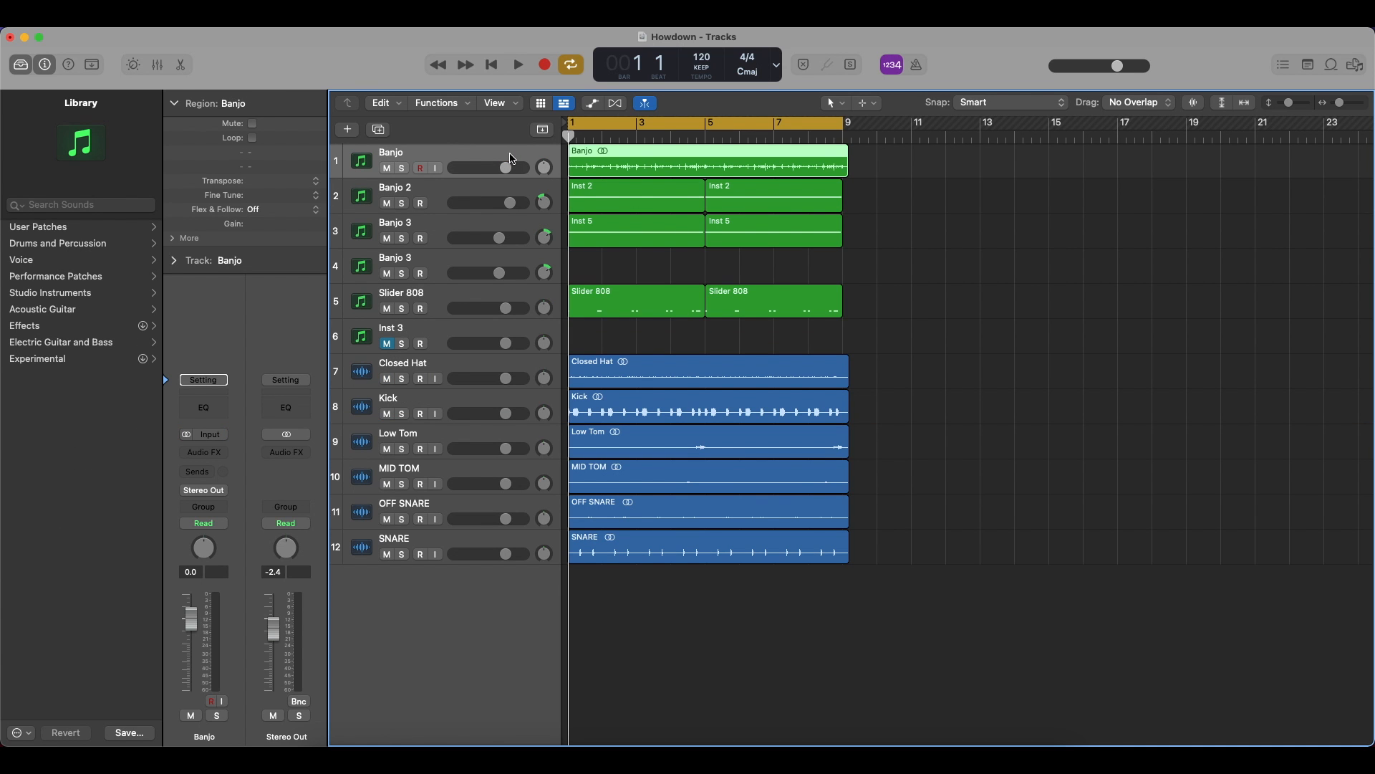
Play the arrangement while soloing Banjo, Banjo 2, the upper Banjo 3 and Slider 808 in turn, and view the first Slider 808 region's notes.
click(527, 190)
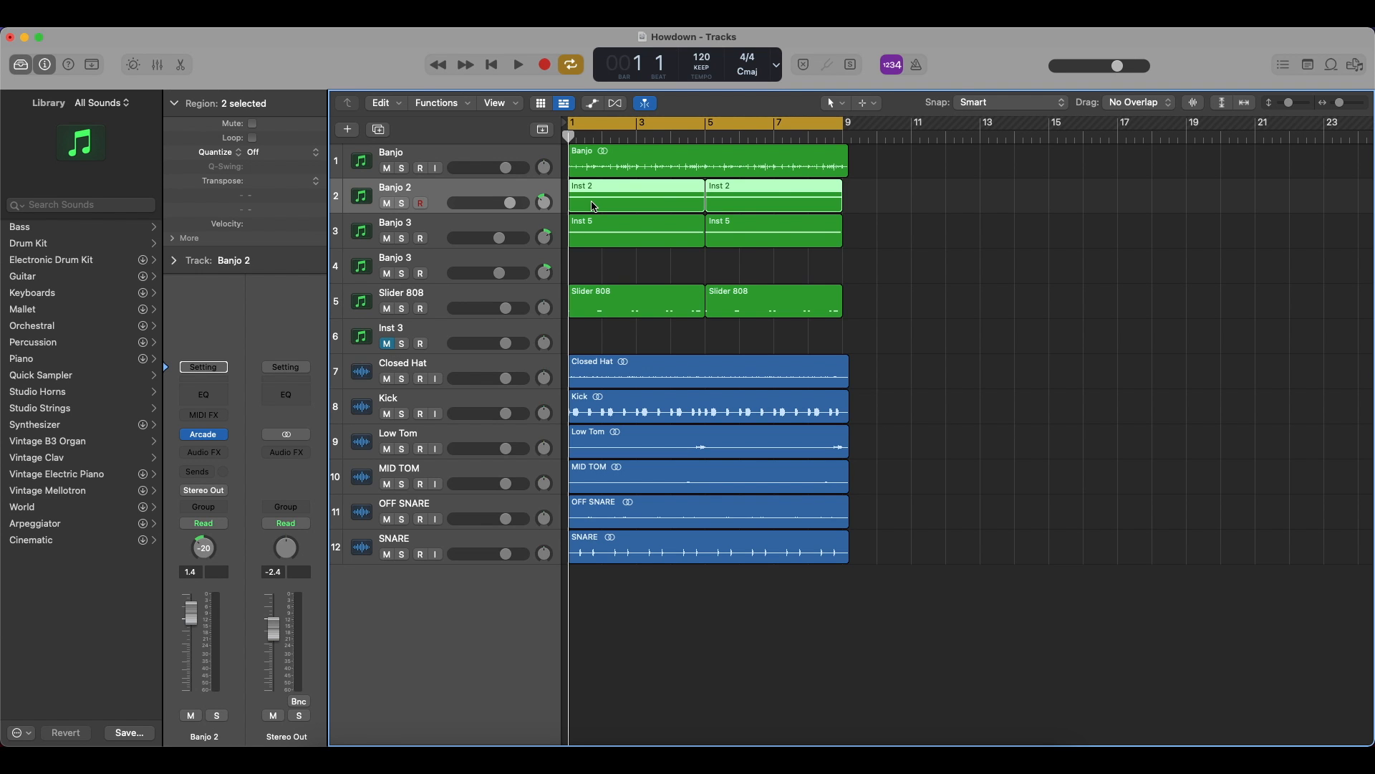
click(487, 366)
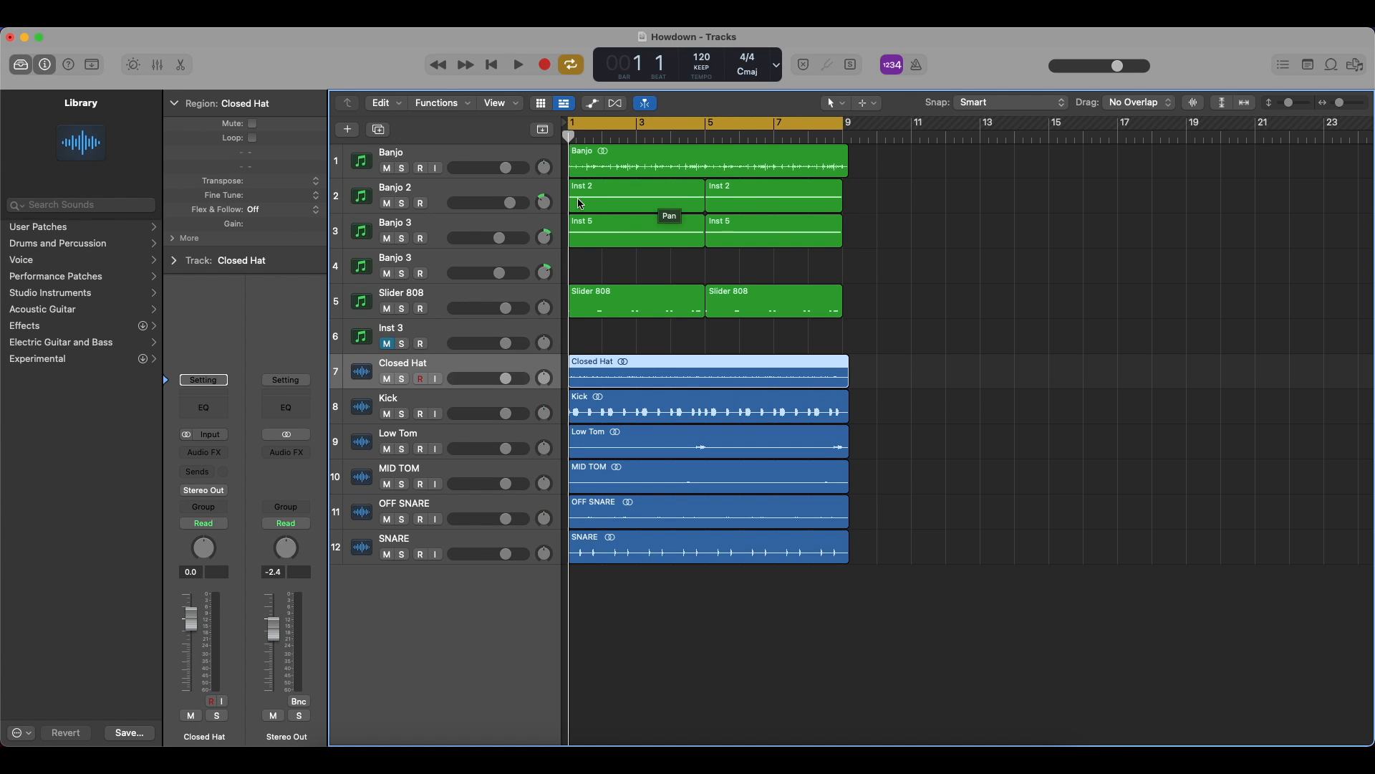
click(402, 168)
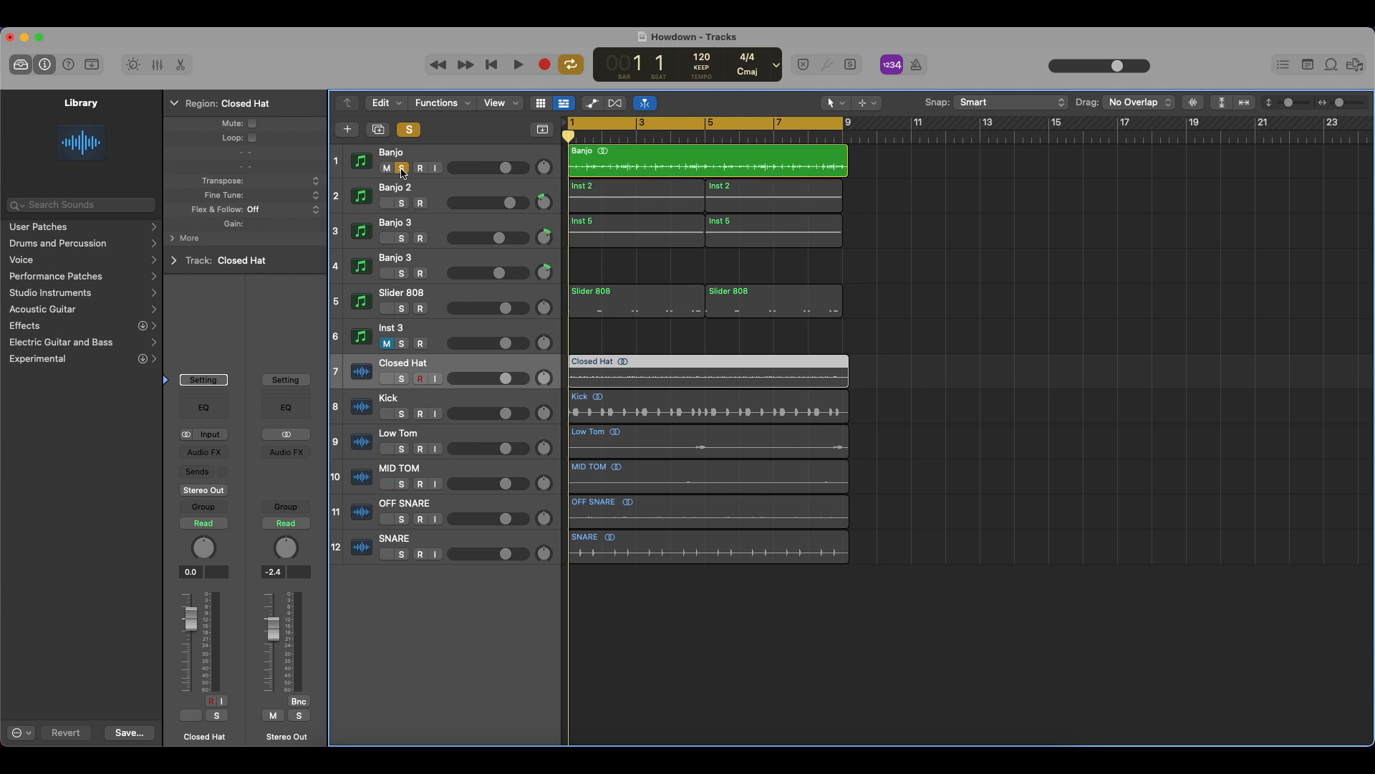
key(space)
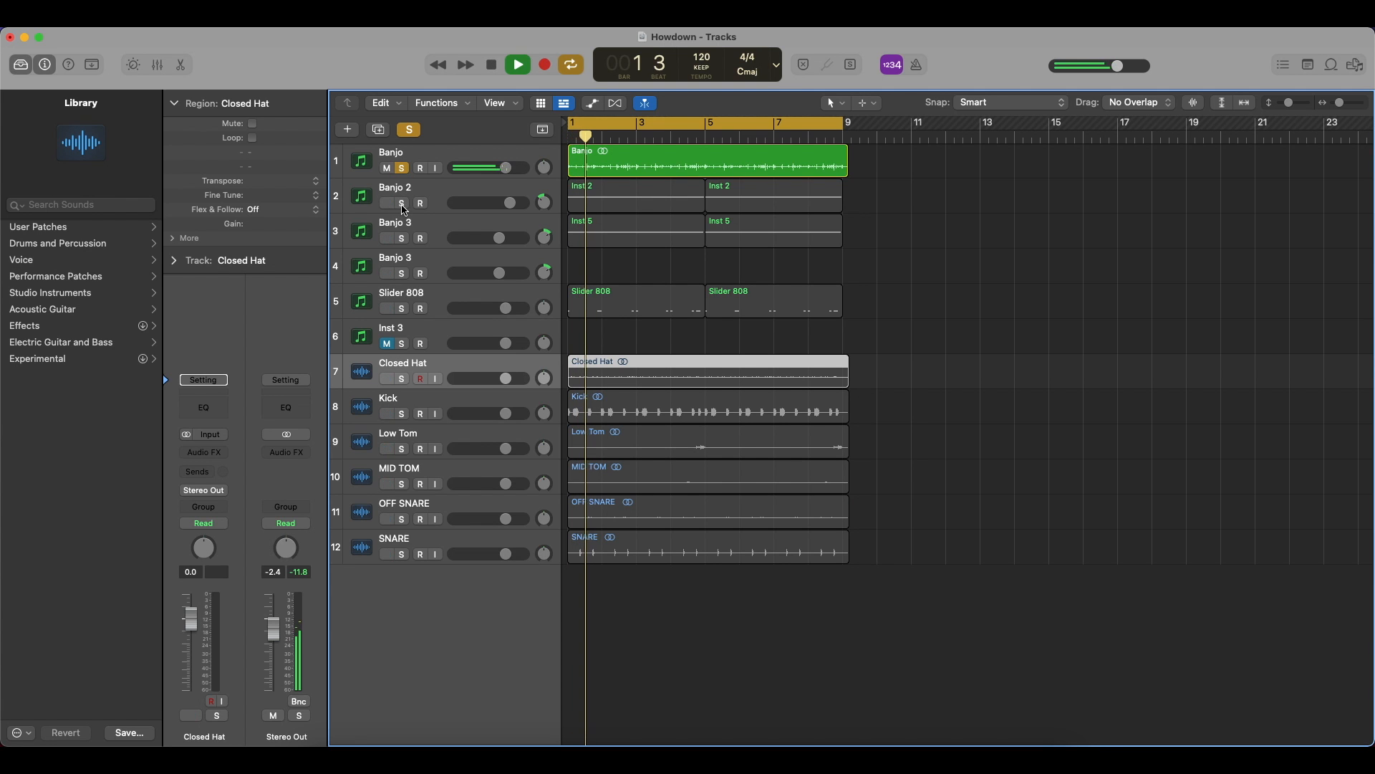
click(403, 204)
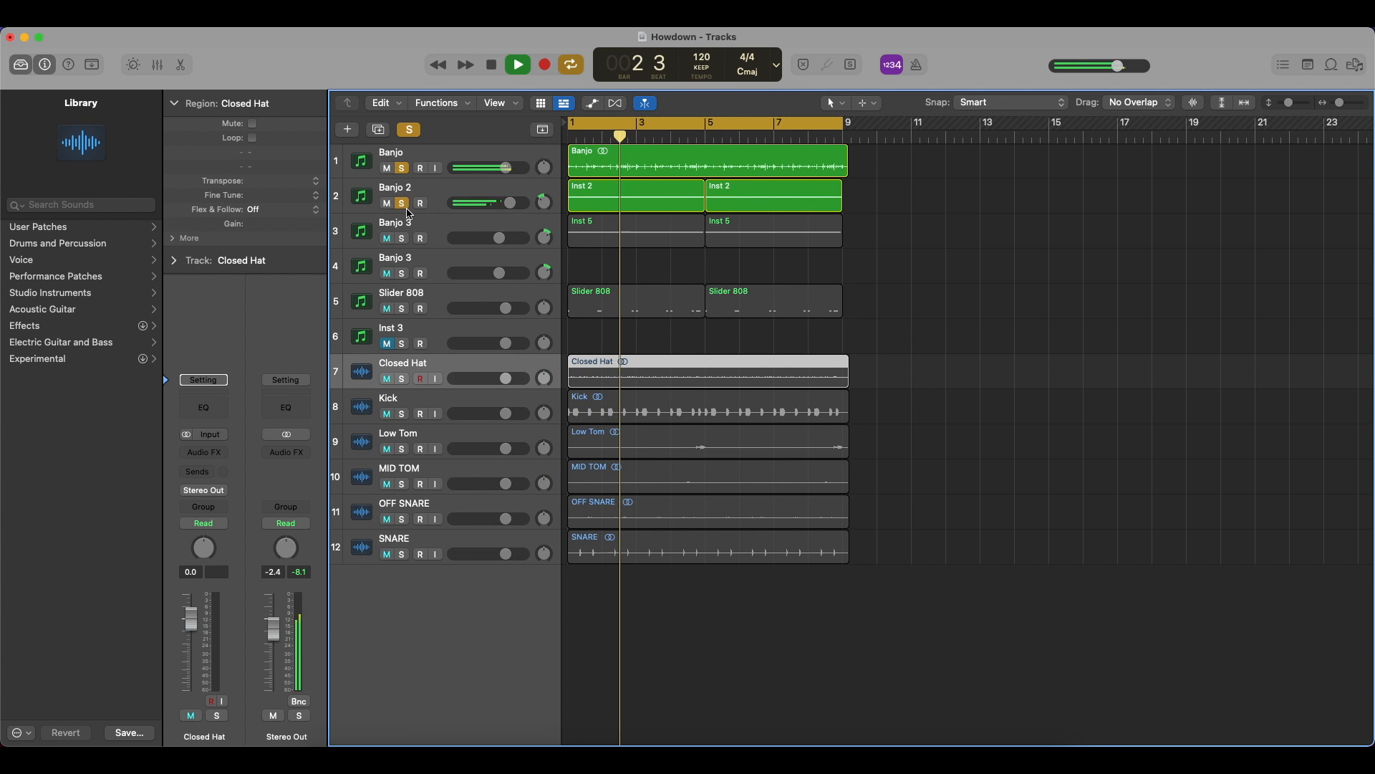
scroll(407, 241, right, 1)
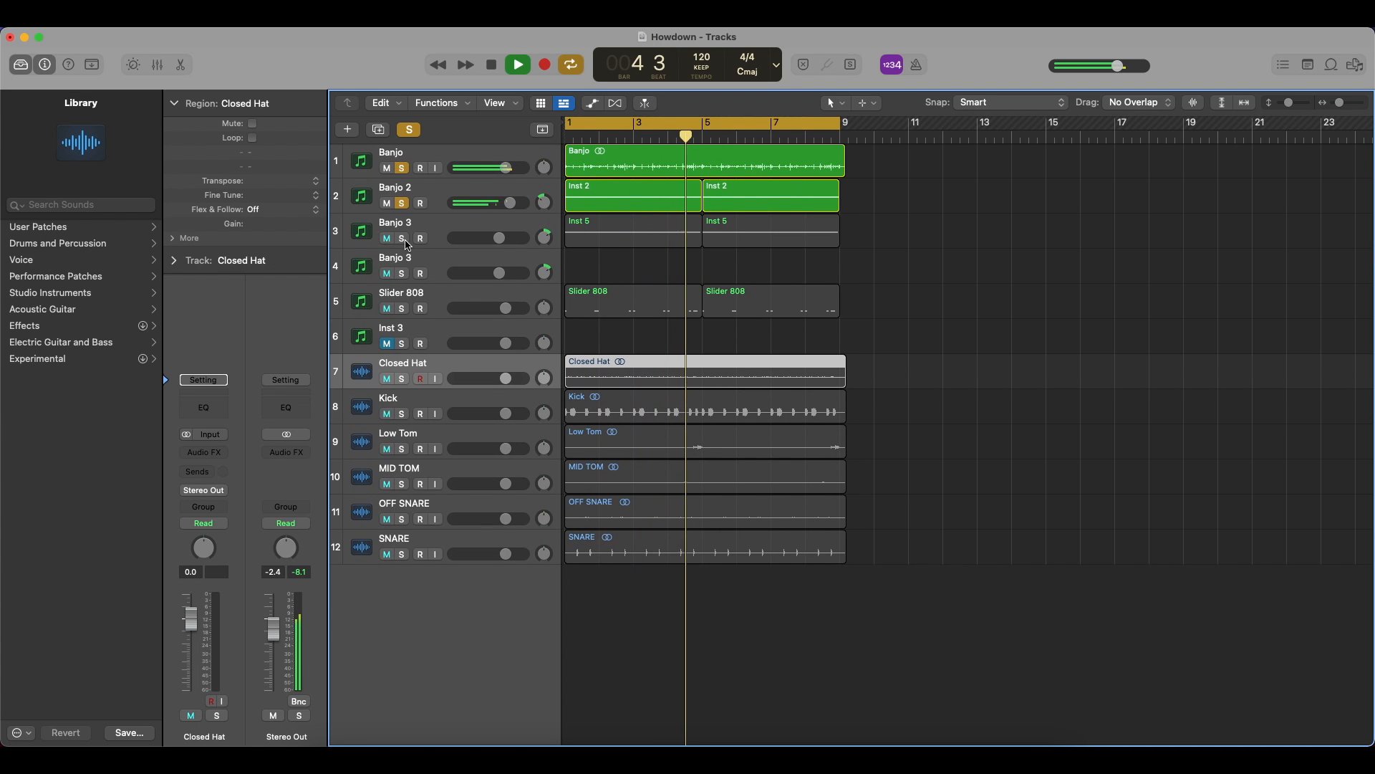
click(405, 241)
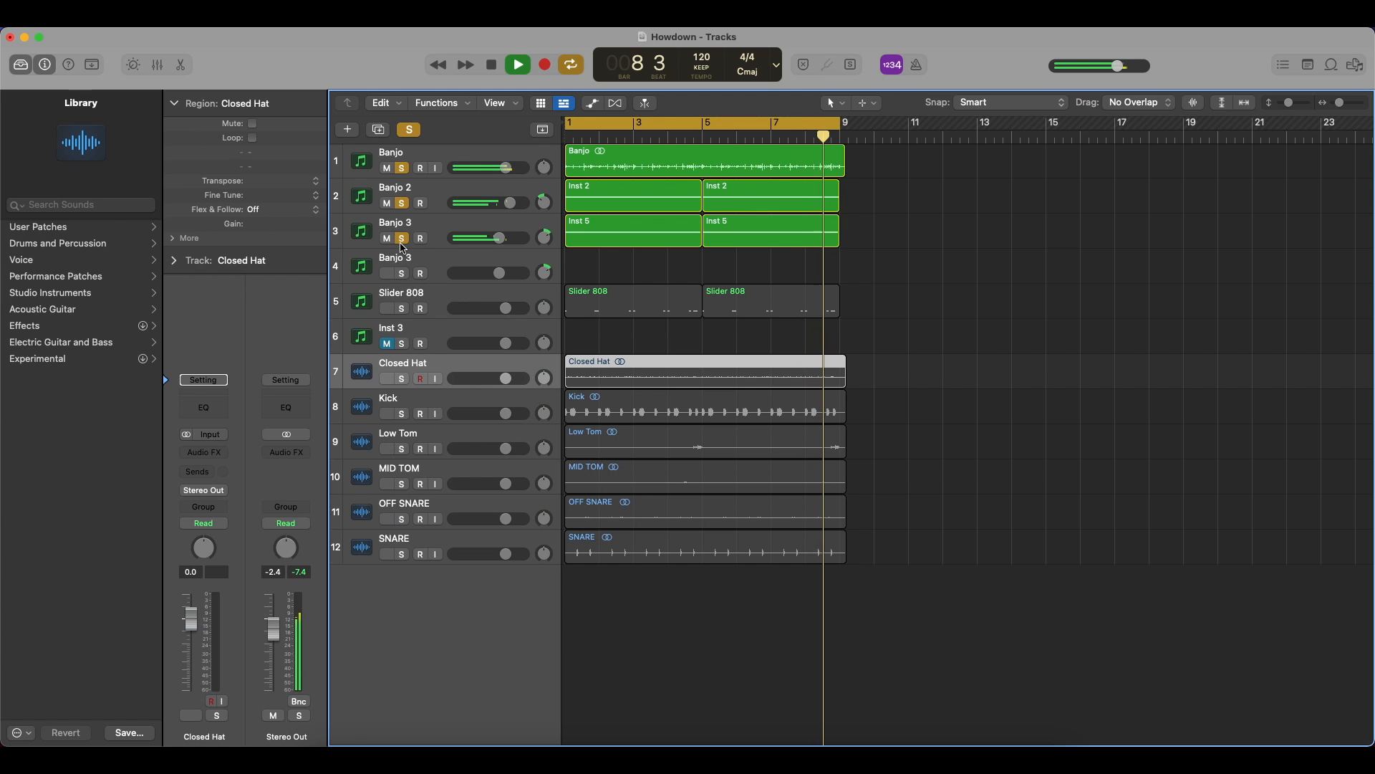
click(401, 307)
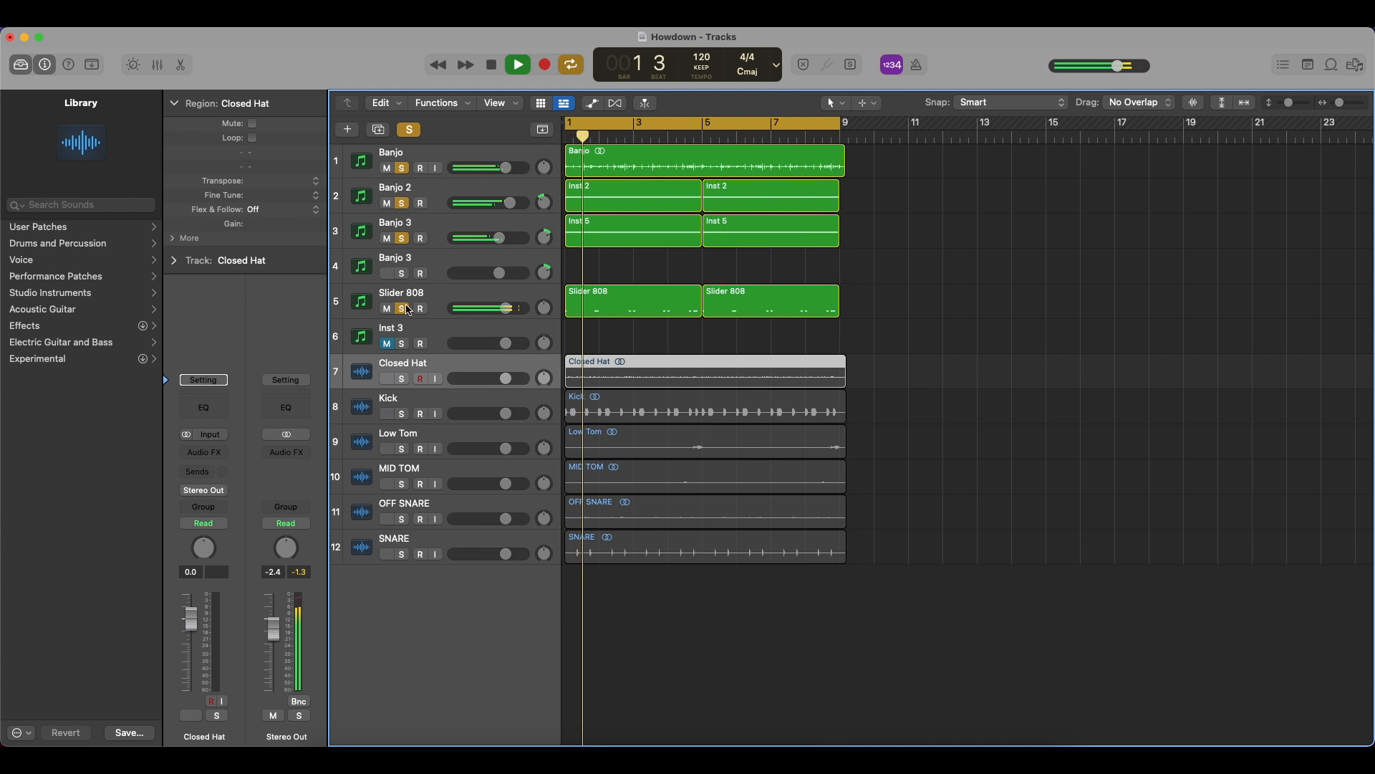
double_click(642, 304)
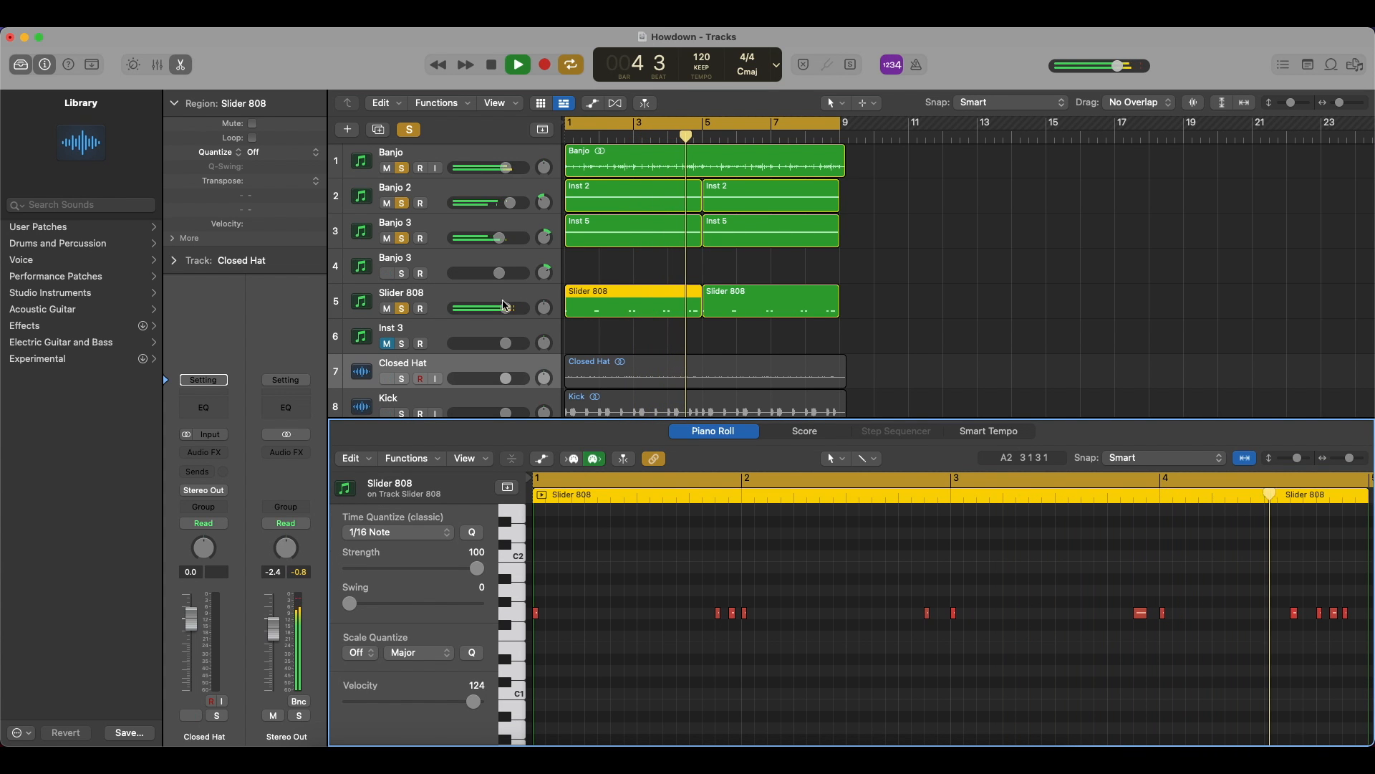
Clear all track solos and stop playback with the bounced Banjo region selected.
click(409, 130)
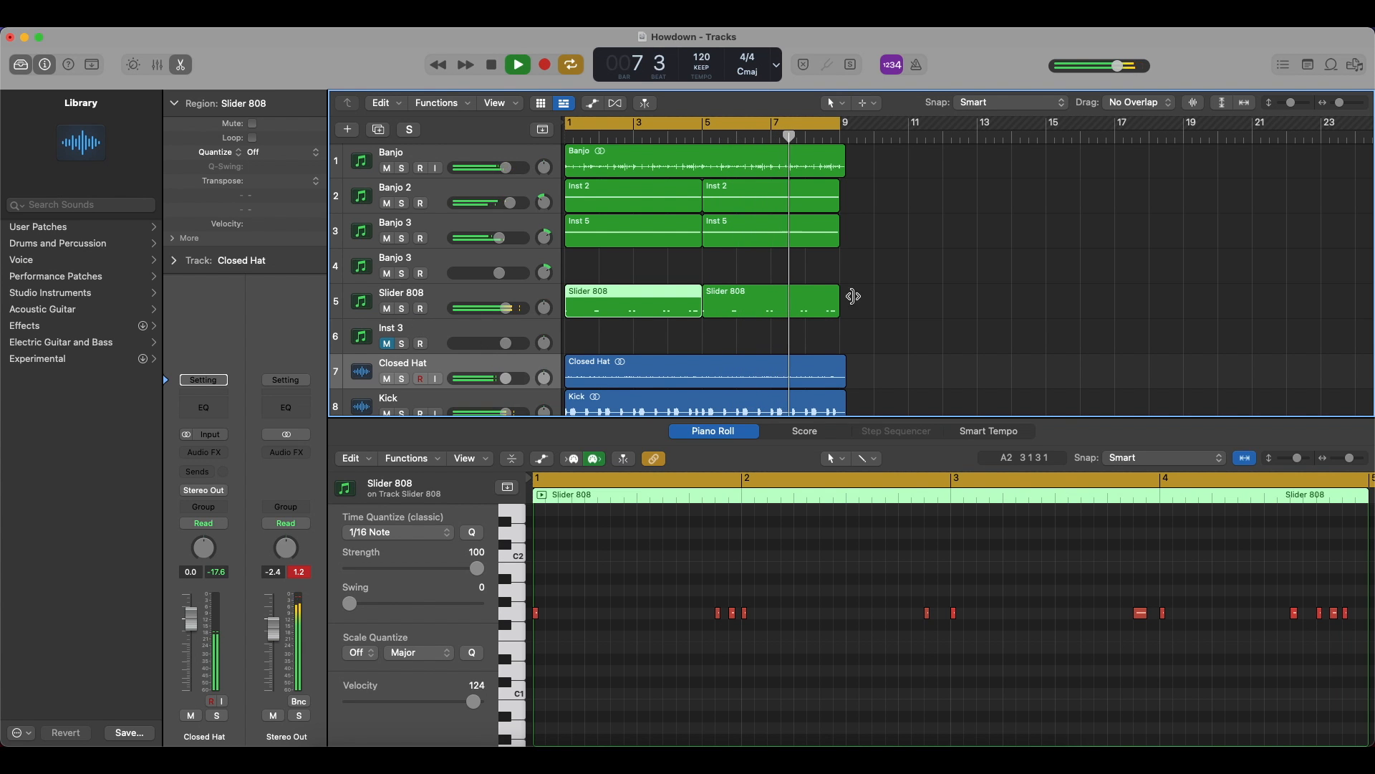
drag(843, 166, 844, 166)
key(space)
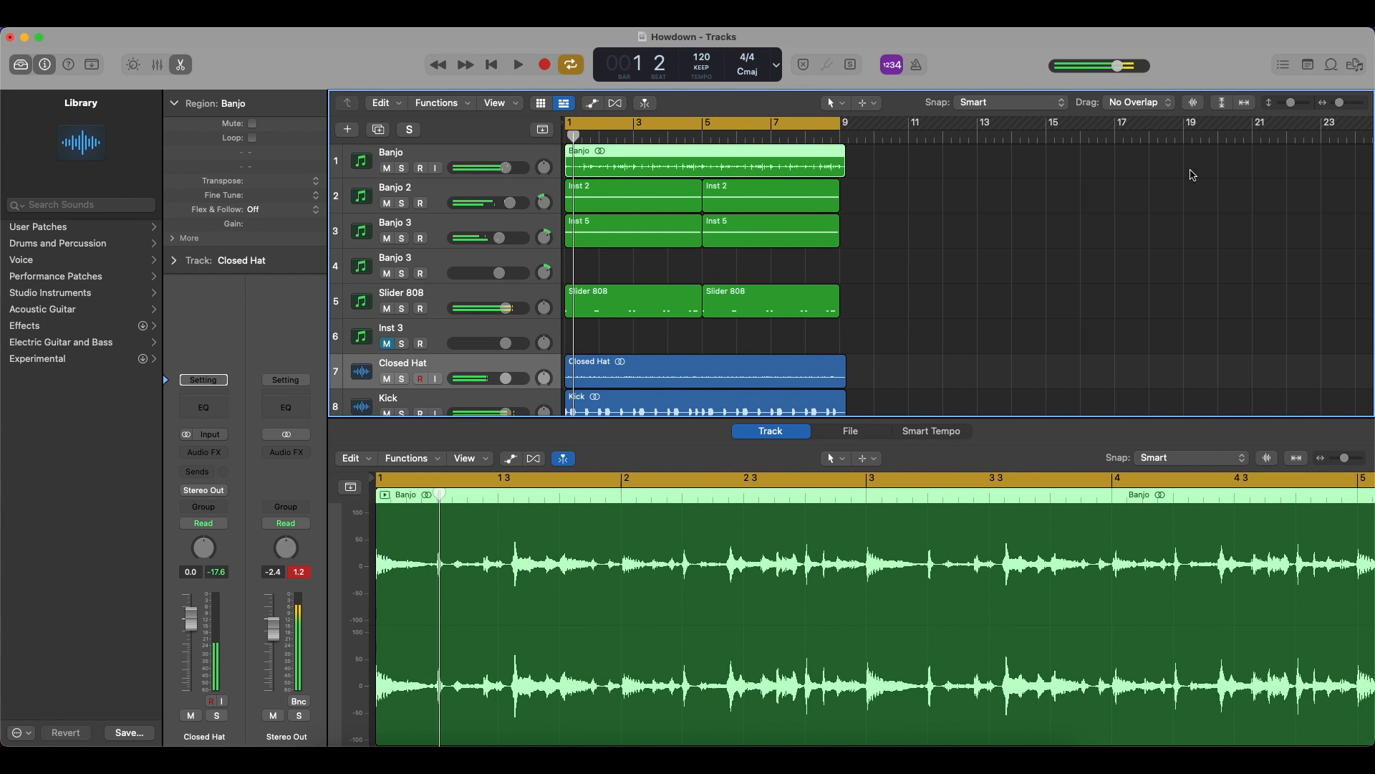
Trim the end of the bounced Banjo region back to bar 9, in line with the regions below.
click(1196, 172)
drag(1340, 103, 1342, 103)
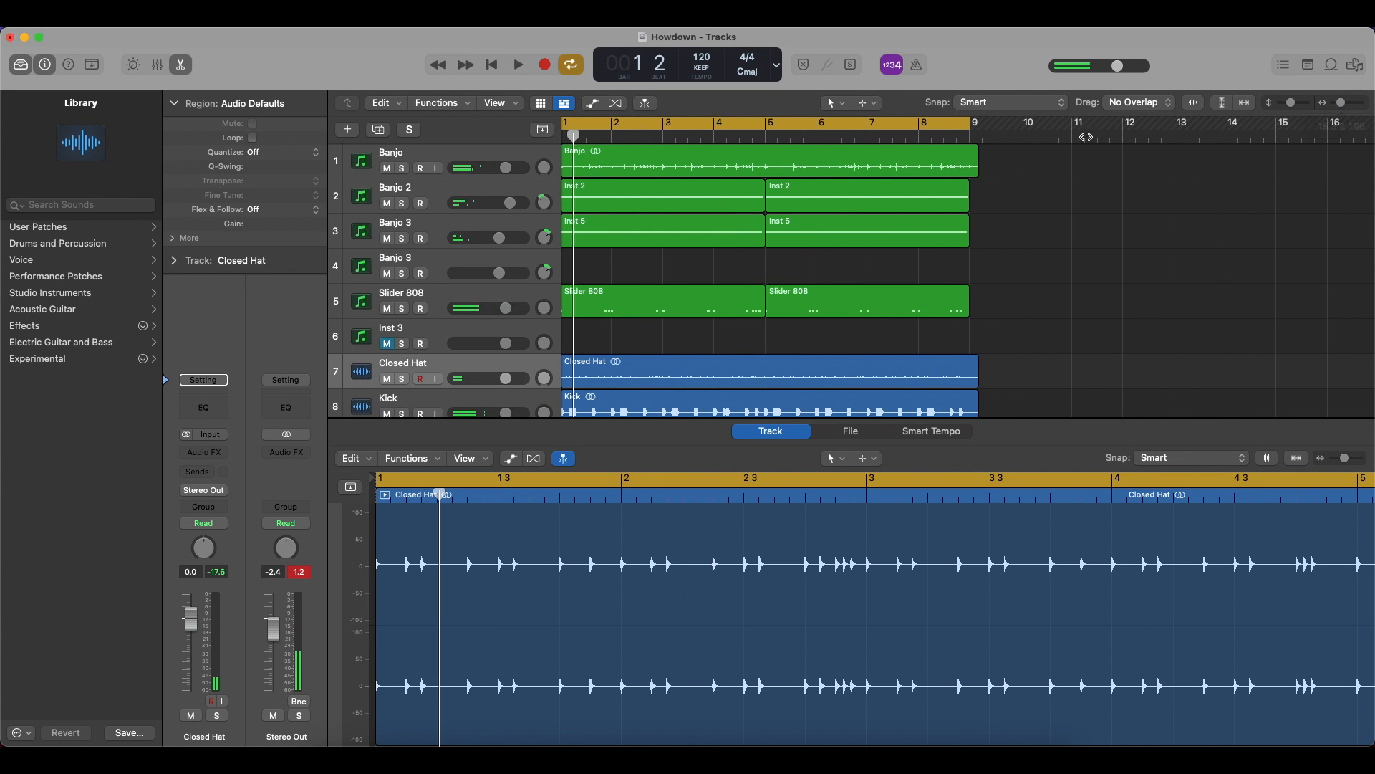
drag(976, 168, 972, 166)
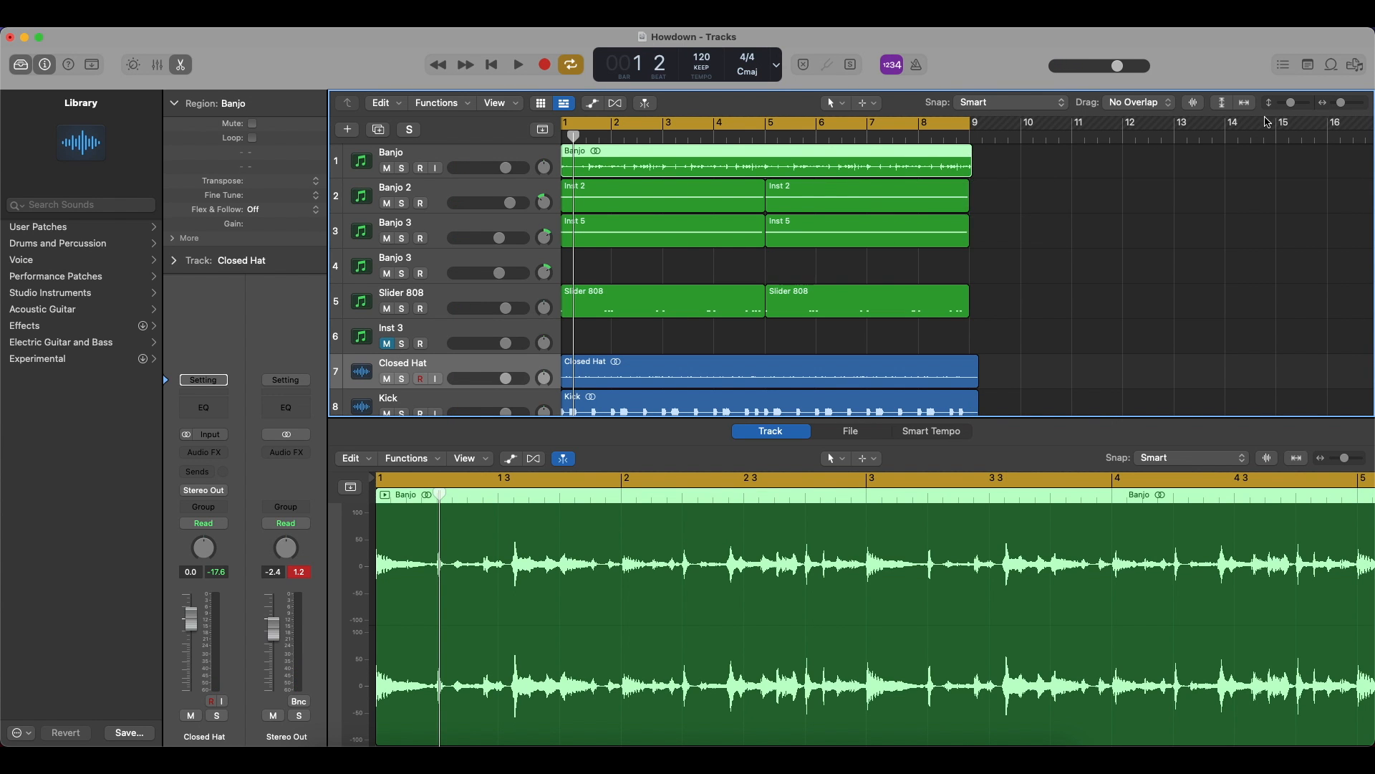
drag(1344, 103, 1347, 104)
scroll(1325, 177, right, 8)
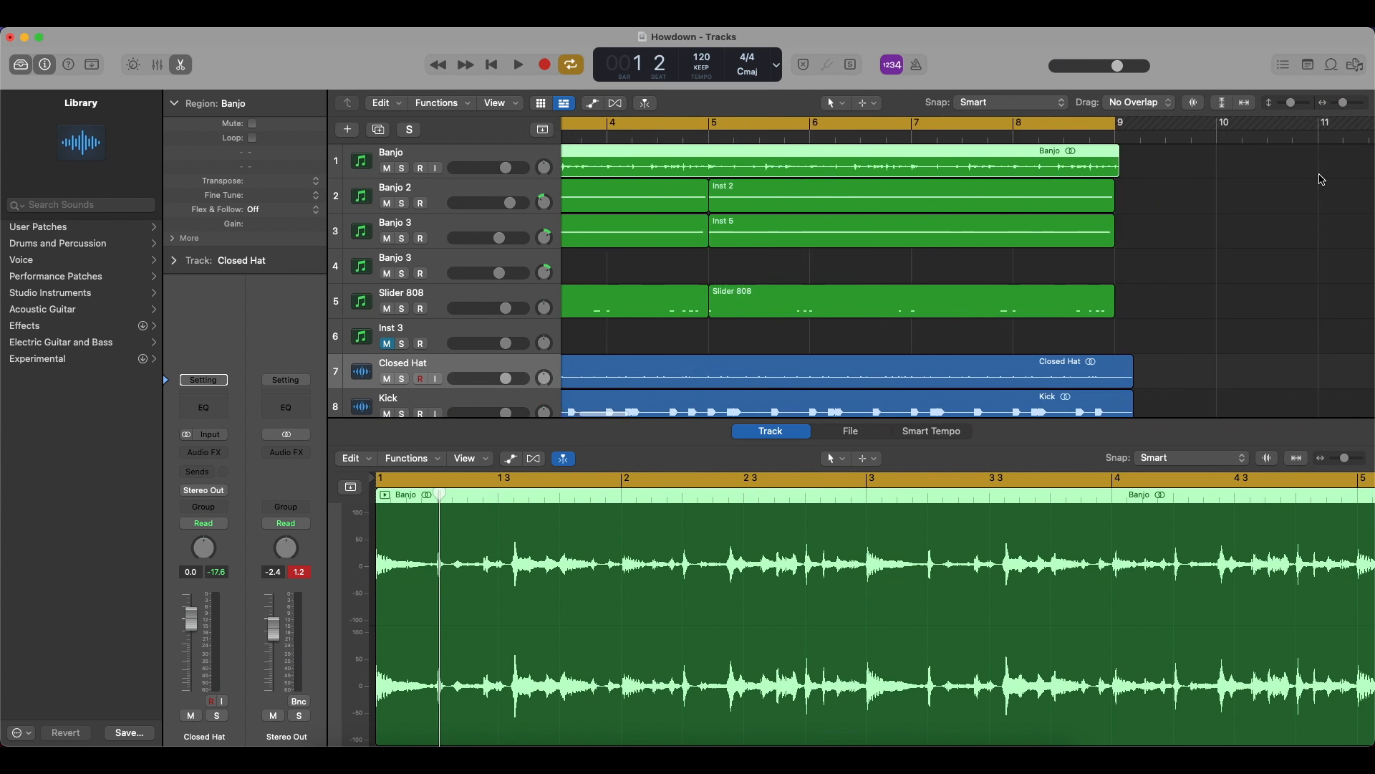
drag(1050, 172, 1039, 184)
scroll(946, 162, right, 5)
scroll(934, 162, left, 3)
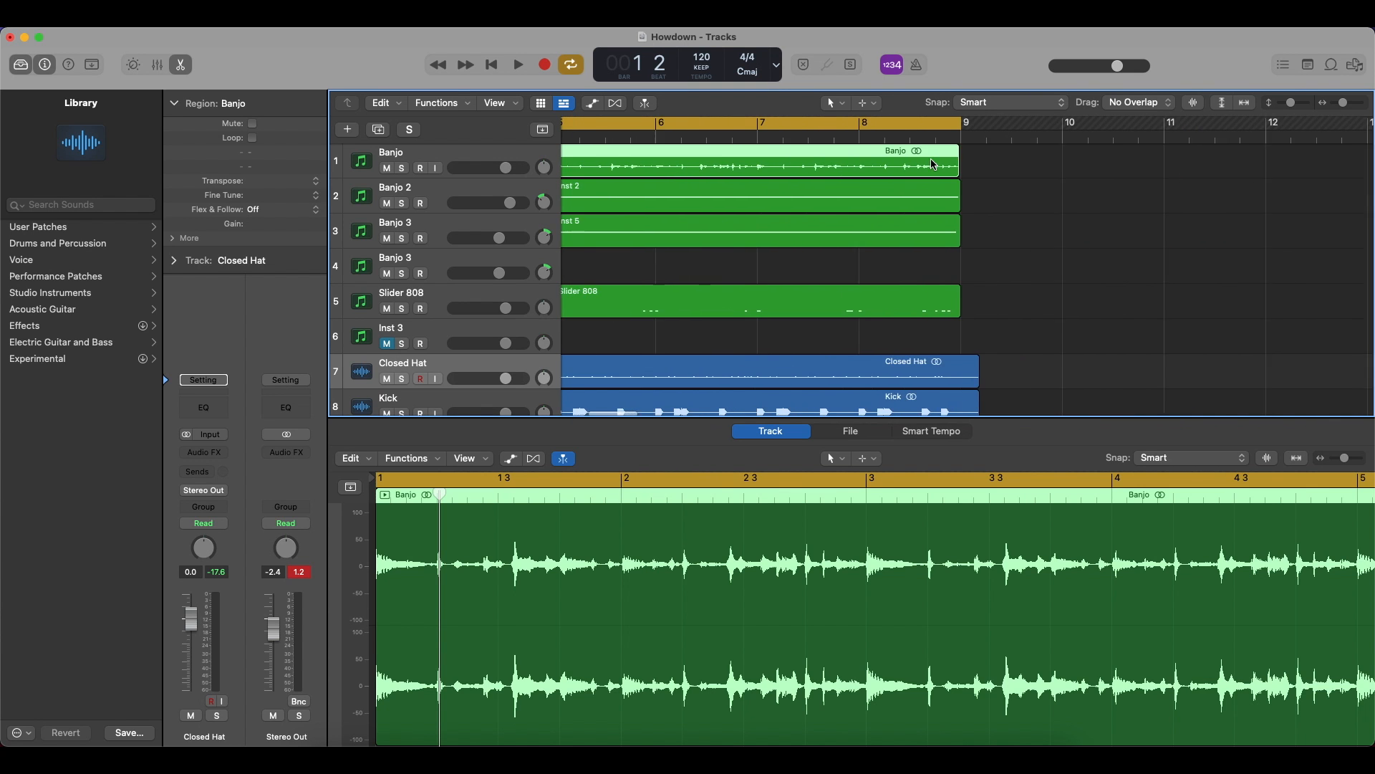
Copy the two Slider 808 regions and the six drum regions from Closed Hat to SNARE to start at bar 9.
scroll(924, 164, down, 1)
drag(1343, 103, 1339, 103)
scroll(874, 253, left, 5)
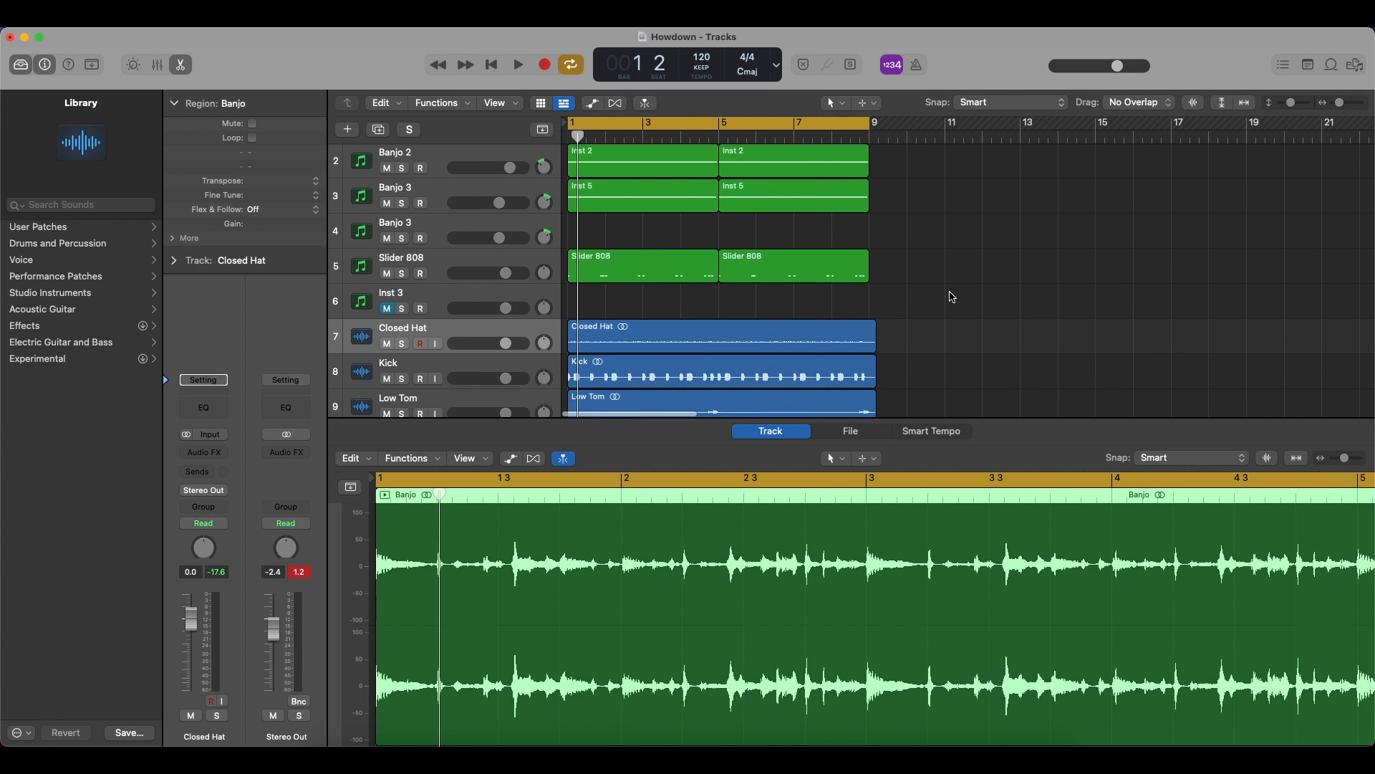
scroll(931, 273, down, 2)
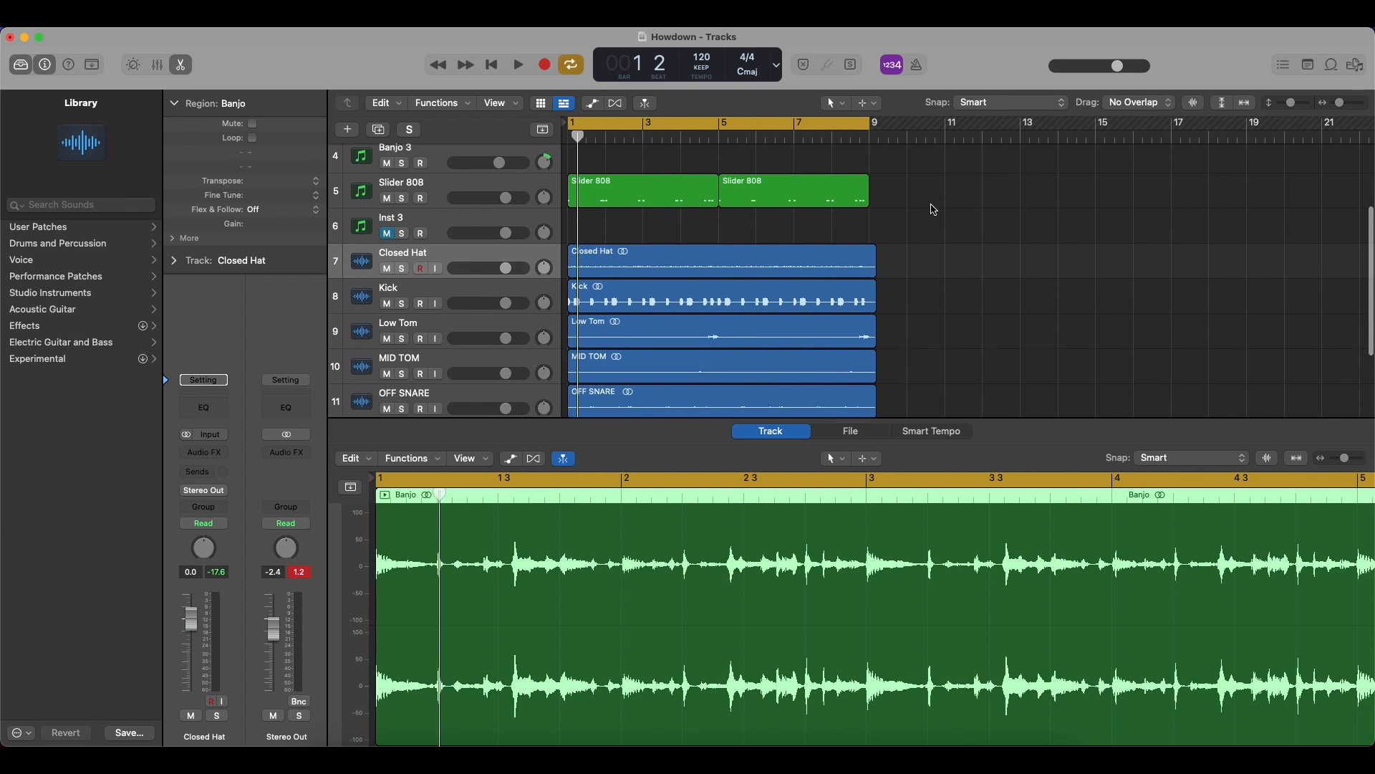
drag(934, 209, 648, 414)
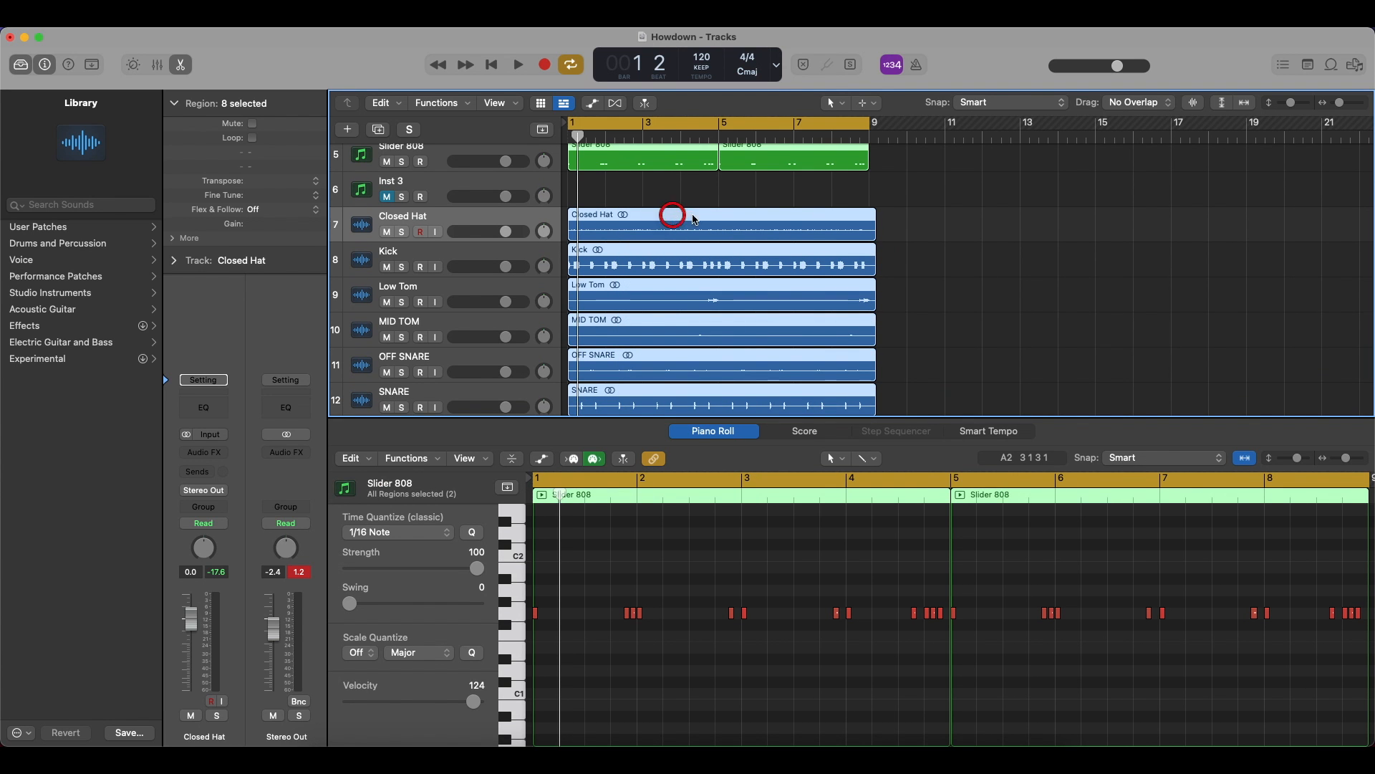
drag(693, 219, 962, 217)
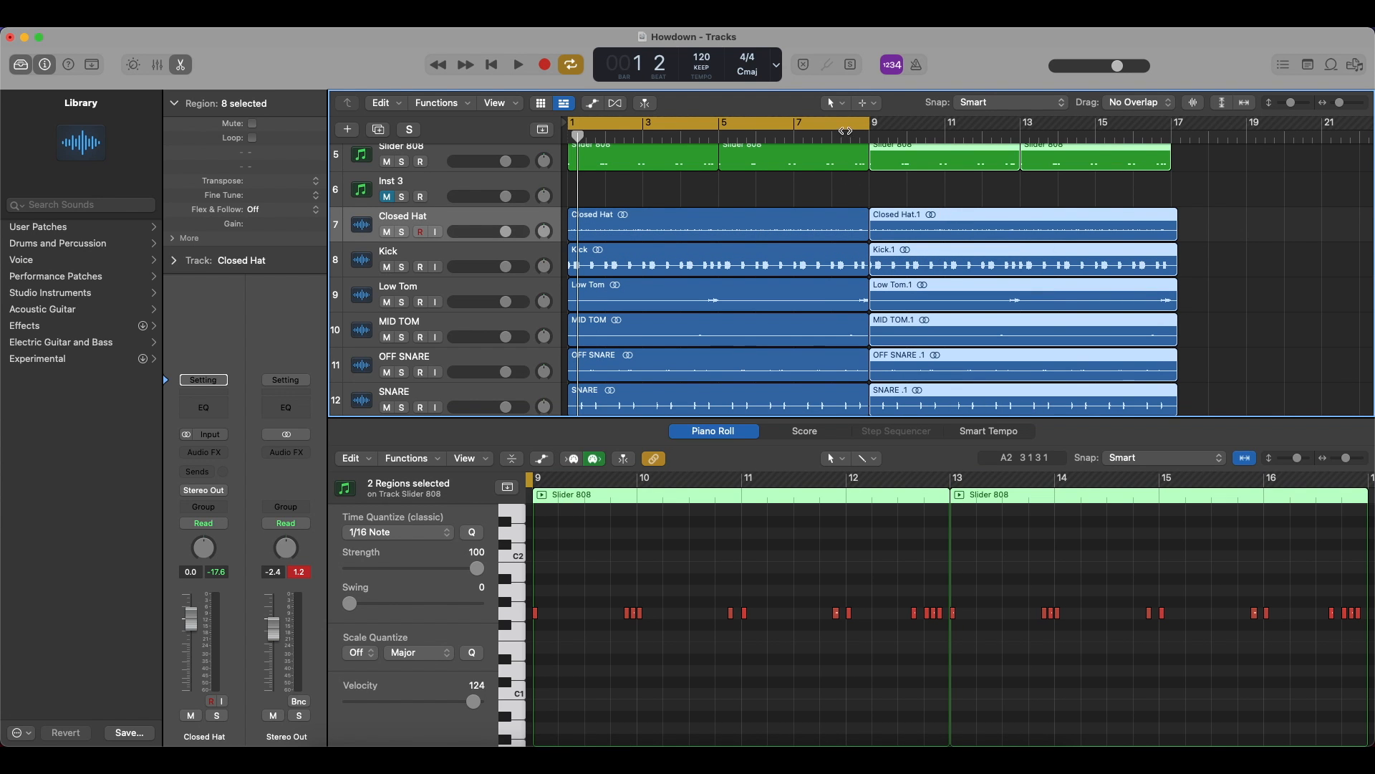
Turn off cycle mode, play the copied section, and stop playback near the end of bar 11.
click(848, 125)
double_click(848, 135)
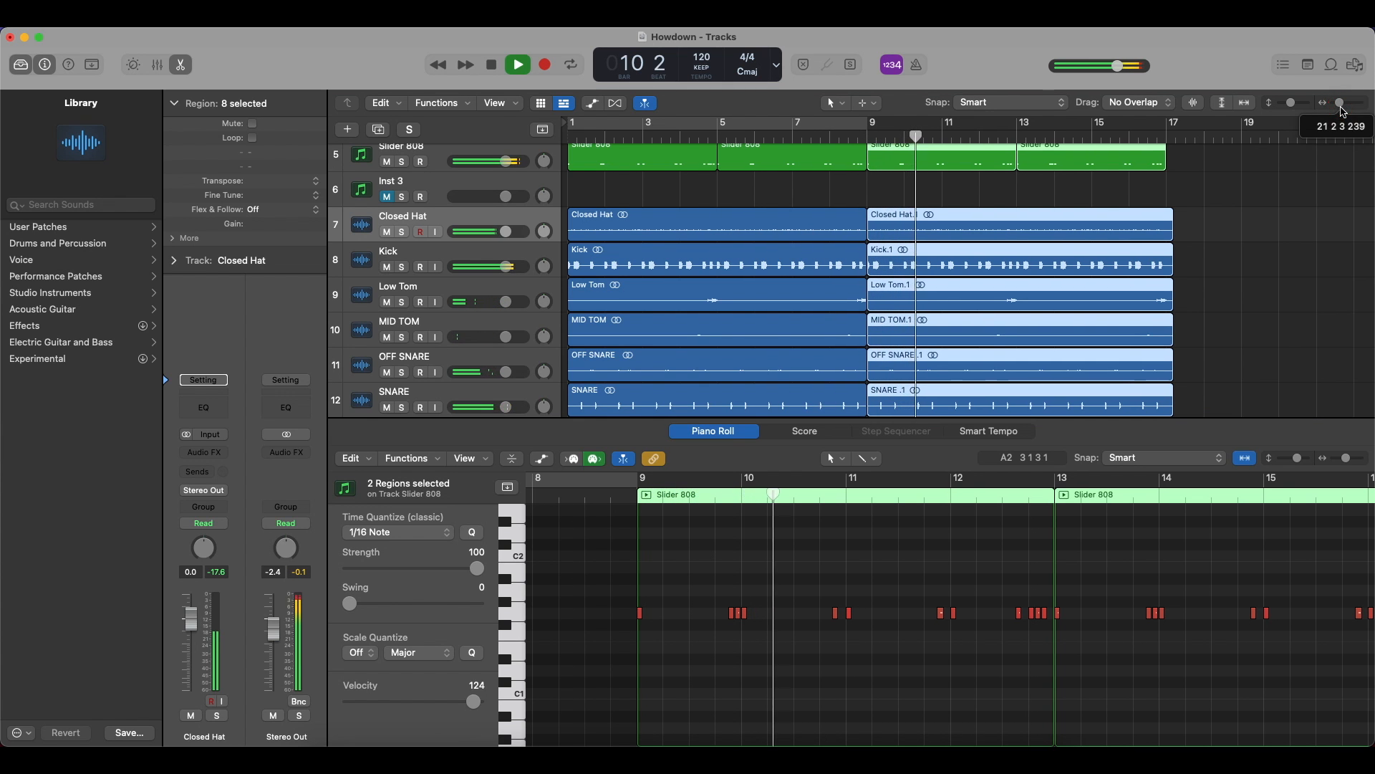
scroll(1305, 222, up, 2)
scroll(1304, 222, up, 3)
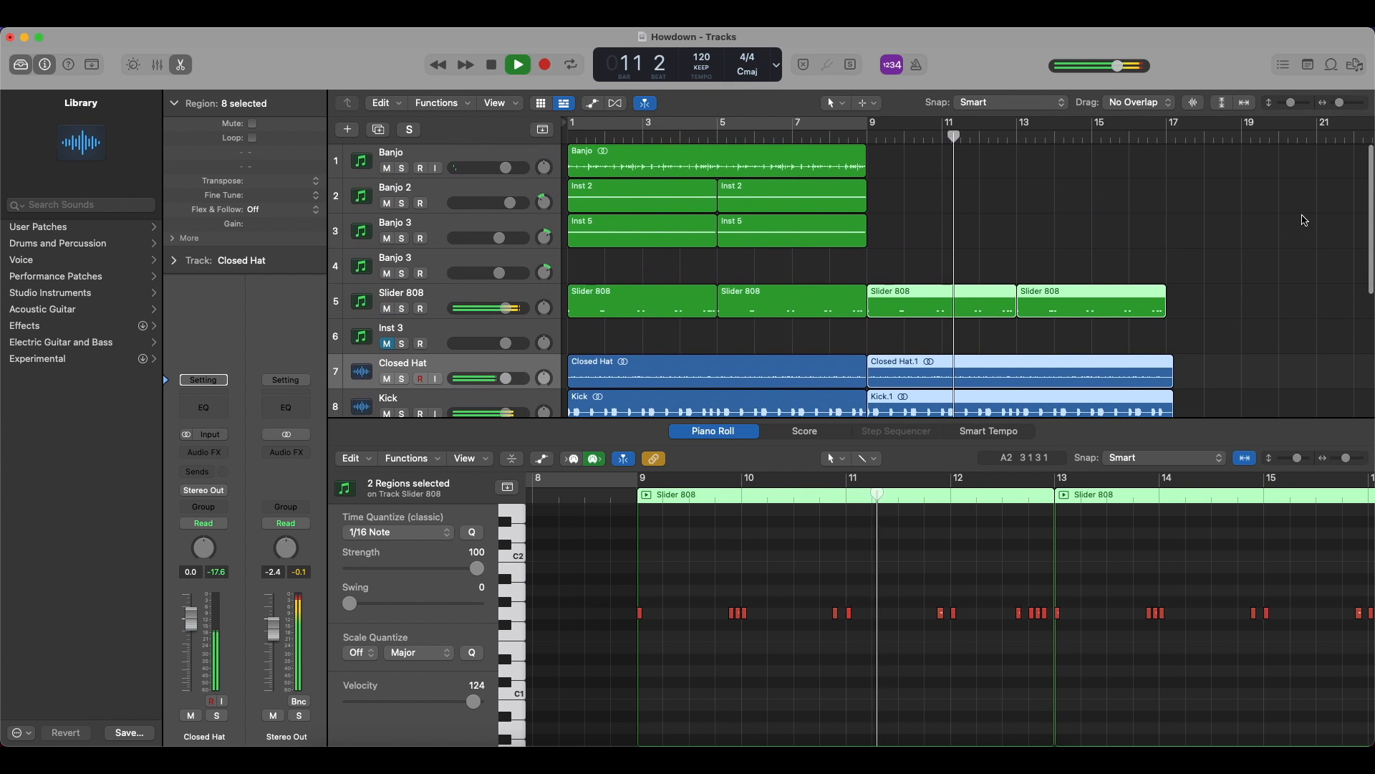
key(space)
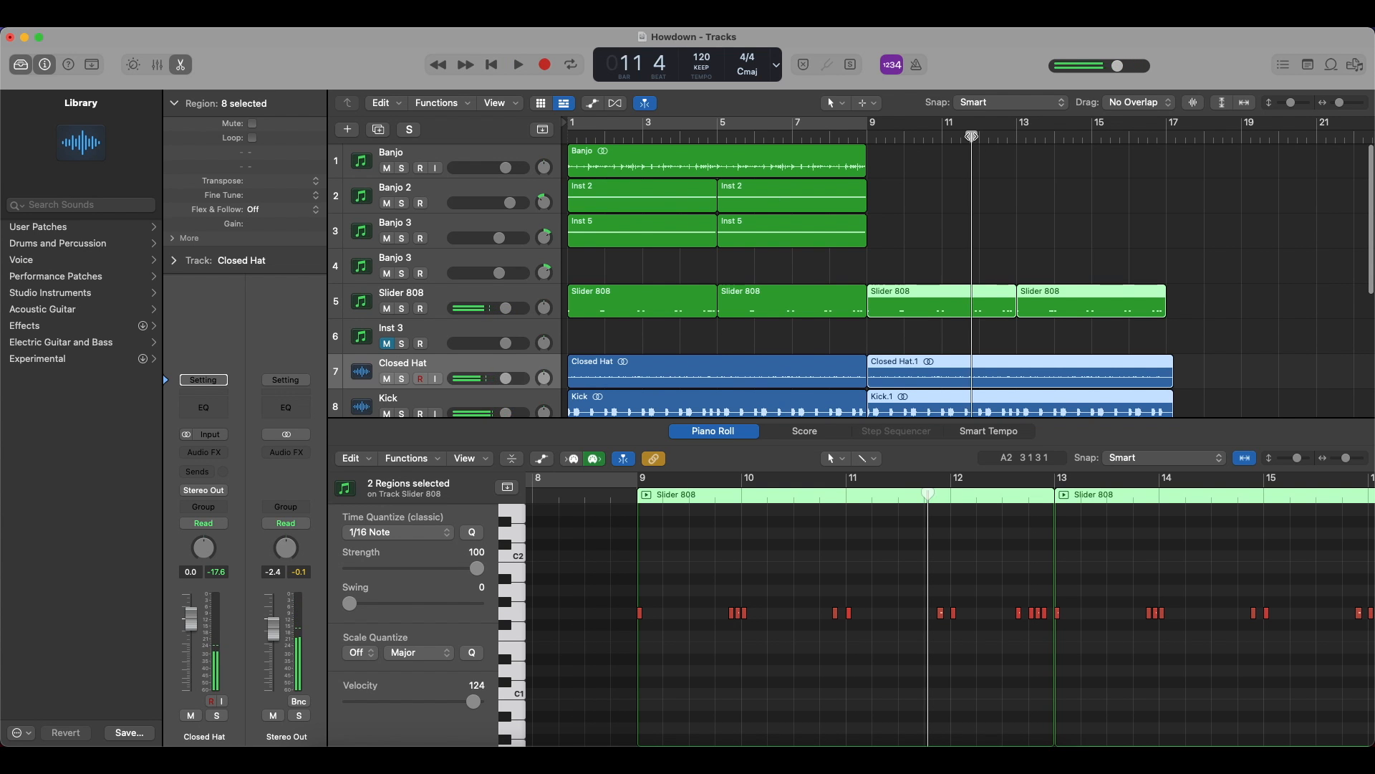
Record one sustained note on the lower Banjo 3 track from bar 9 to bar 17.
drag(971, 136, 868, 142)
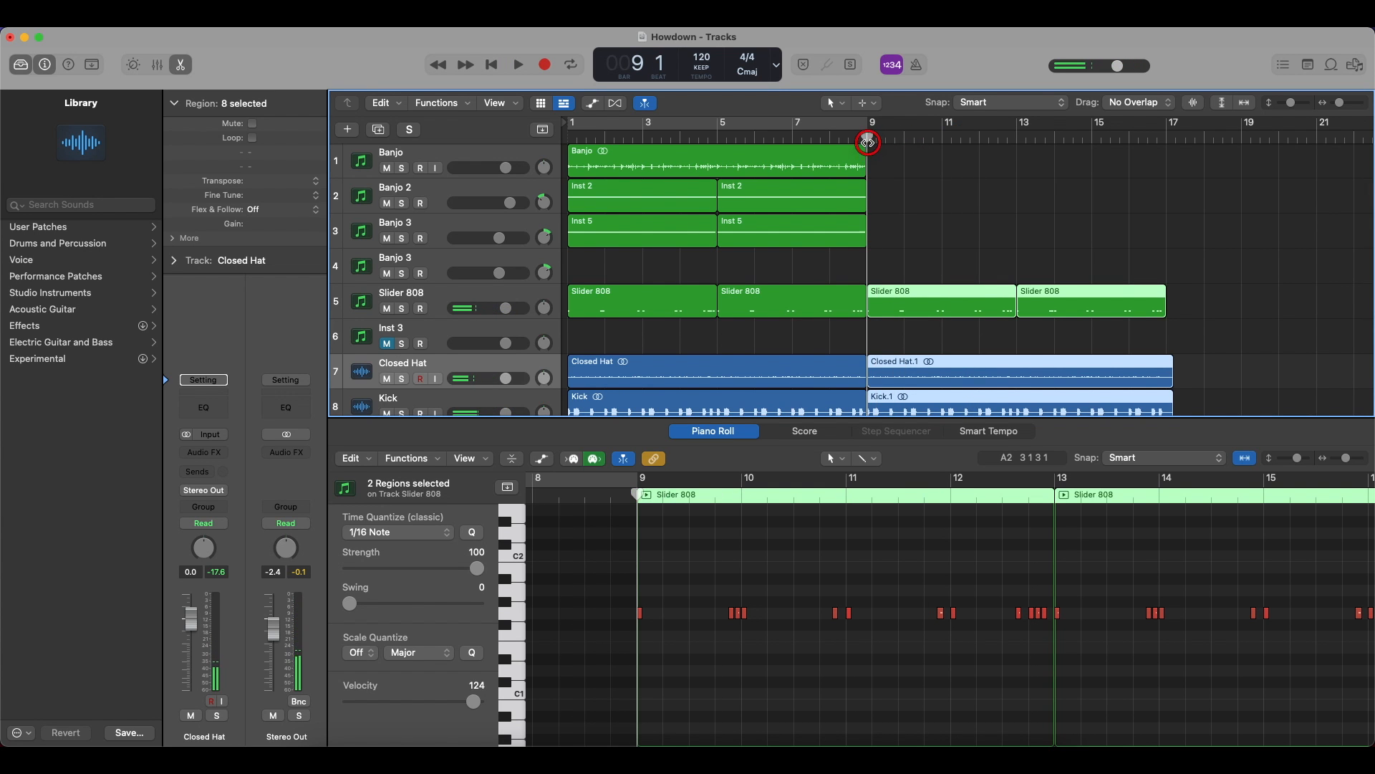
click(484, 262)
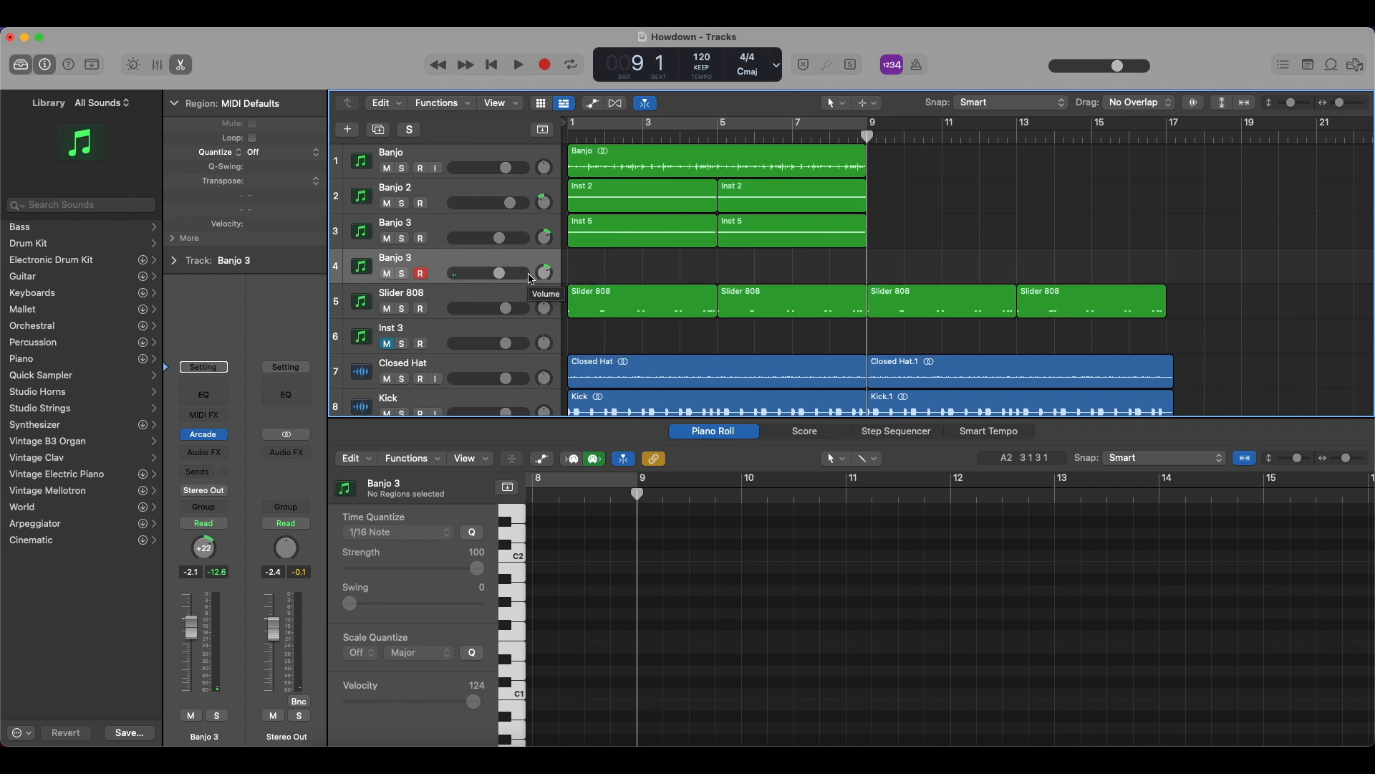
key(r)
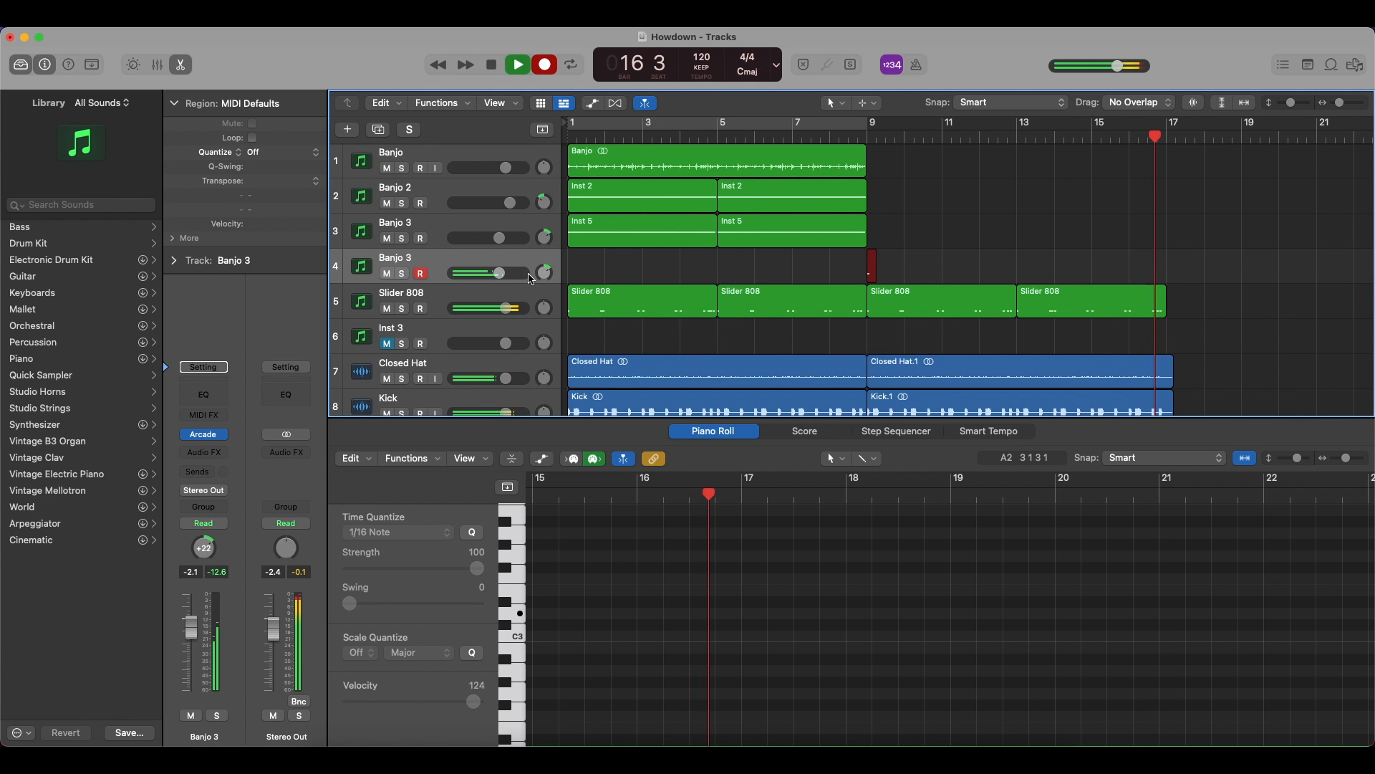
key(space)
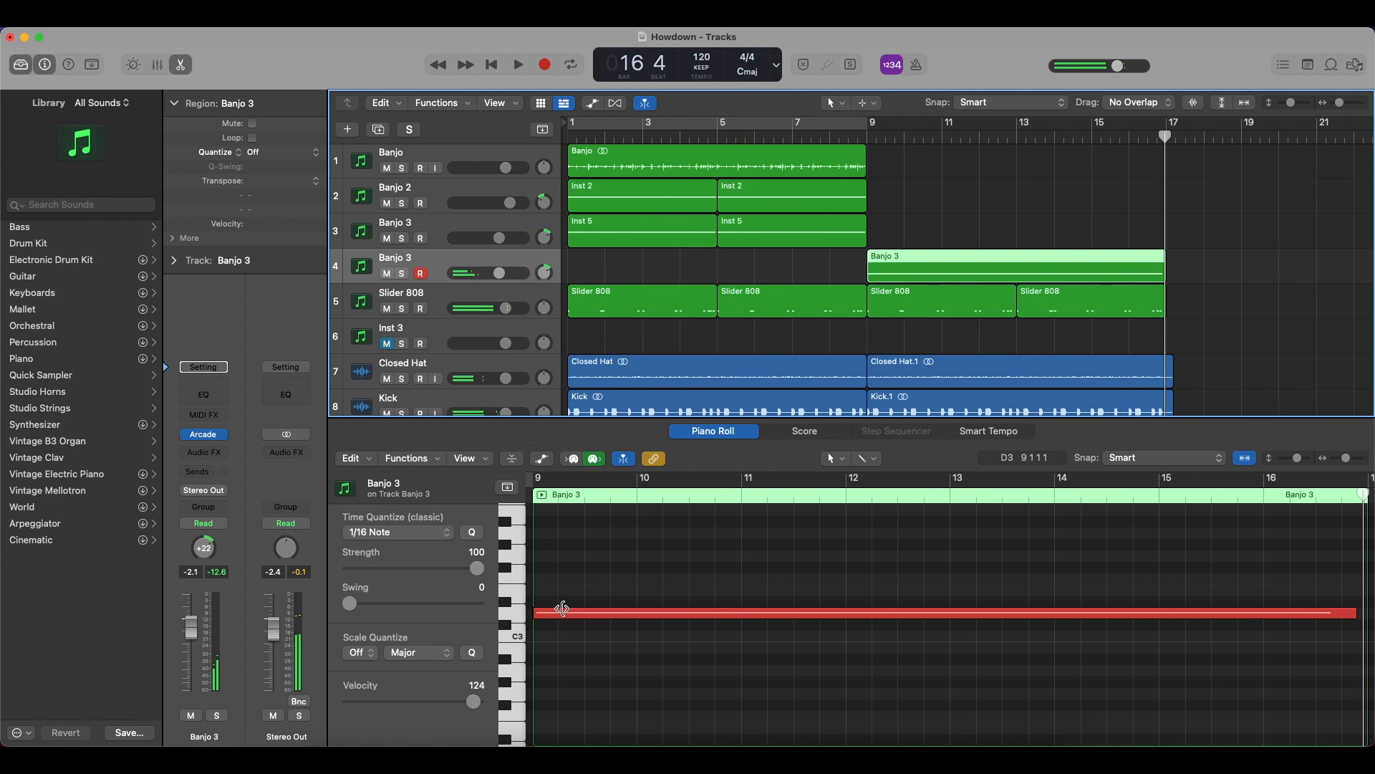
Select the recorded note in the Banjo 3 region and play the transition from bar 8 into bar 9.
drag(609, 577, 577, 663)
scroll(644, 594, down, 1)
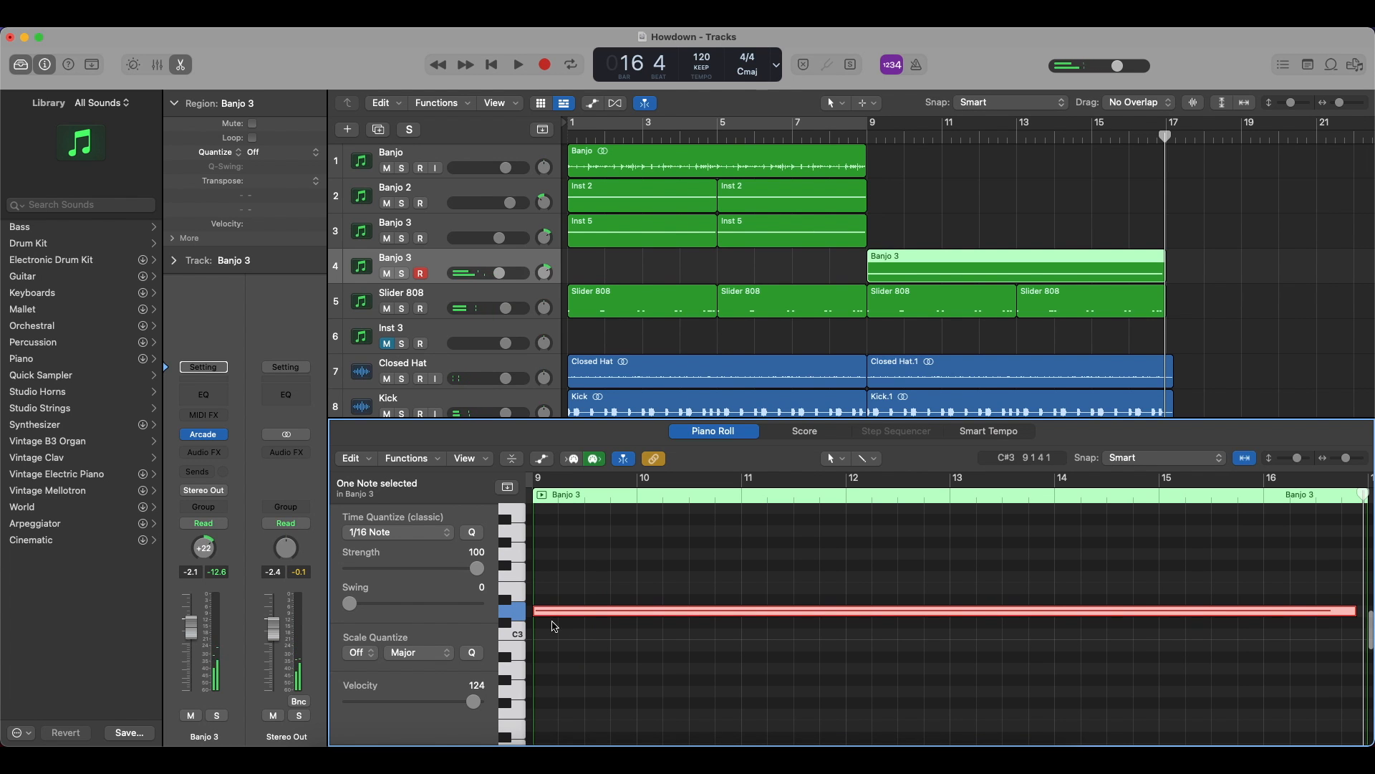
click(855, 134)
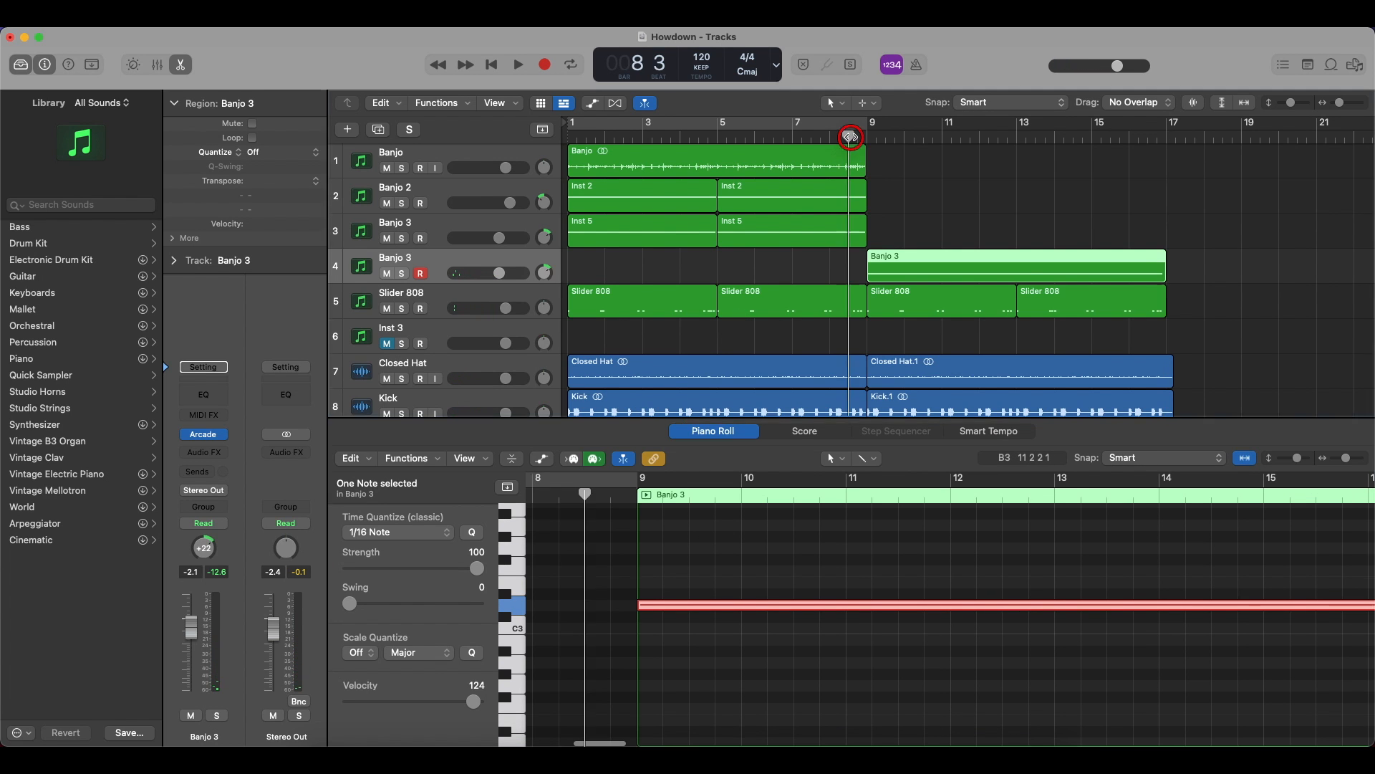
key(space)
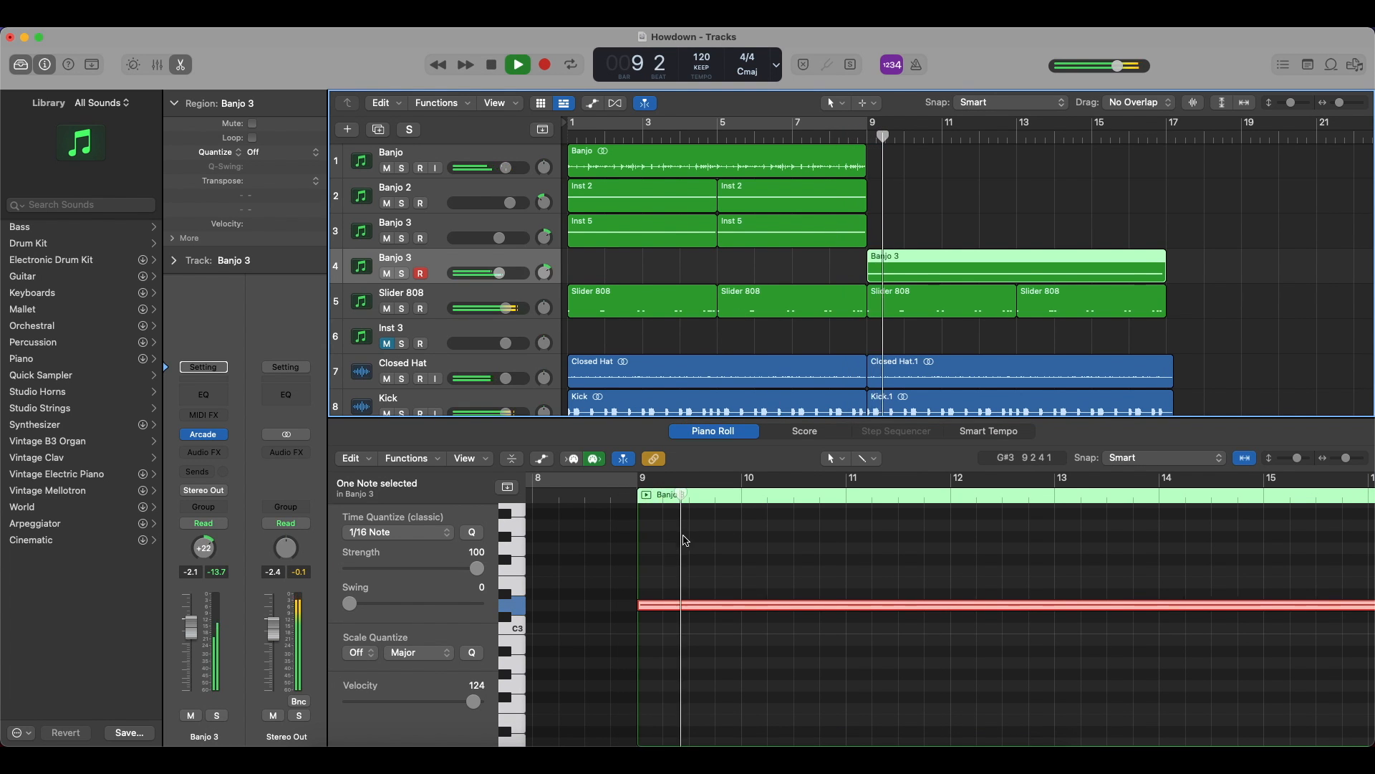
key(space)
Try starting the recorded Banjo 3 note slightly after bar 9 and slightly before it, playing back each version.
drag(639, 605, 657, 606)
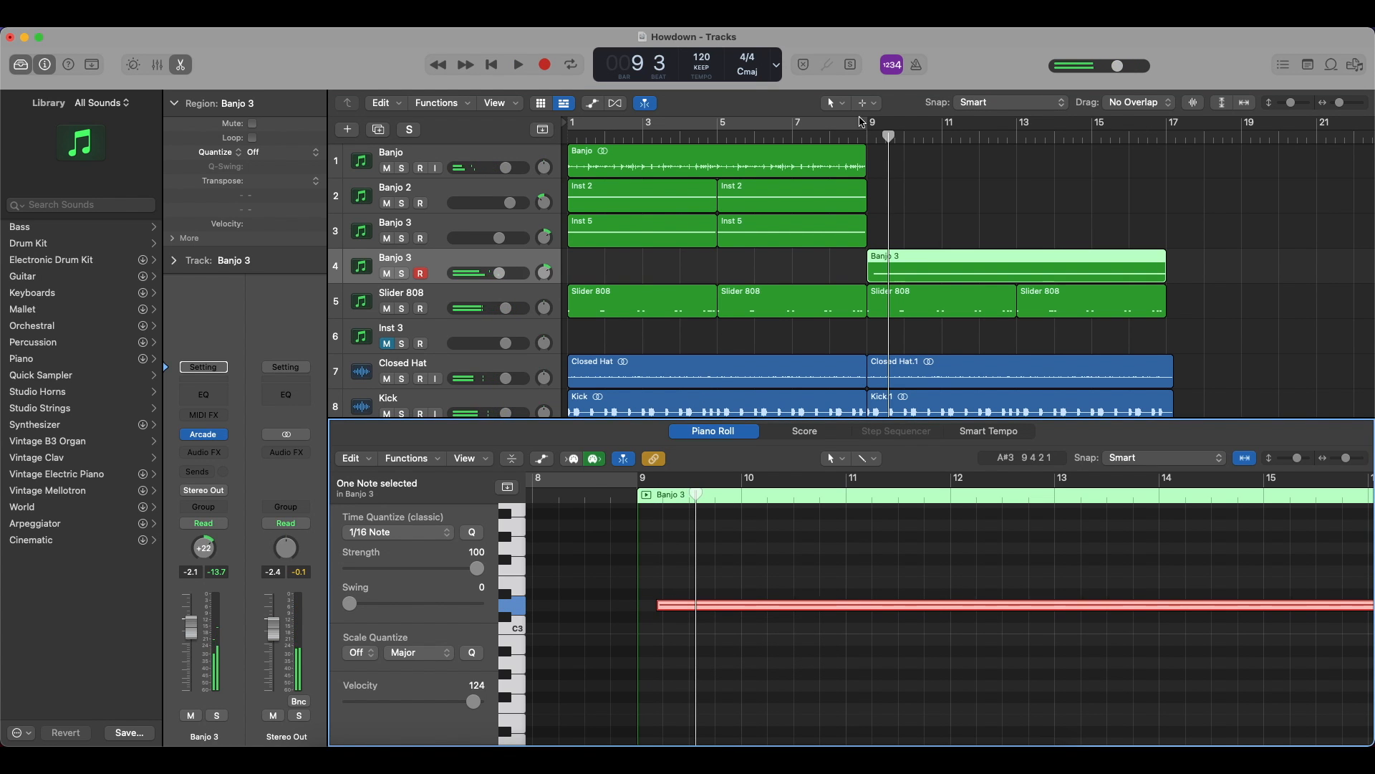
click(854, 138)
key(space)
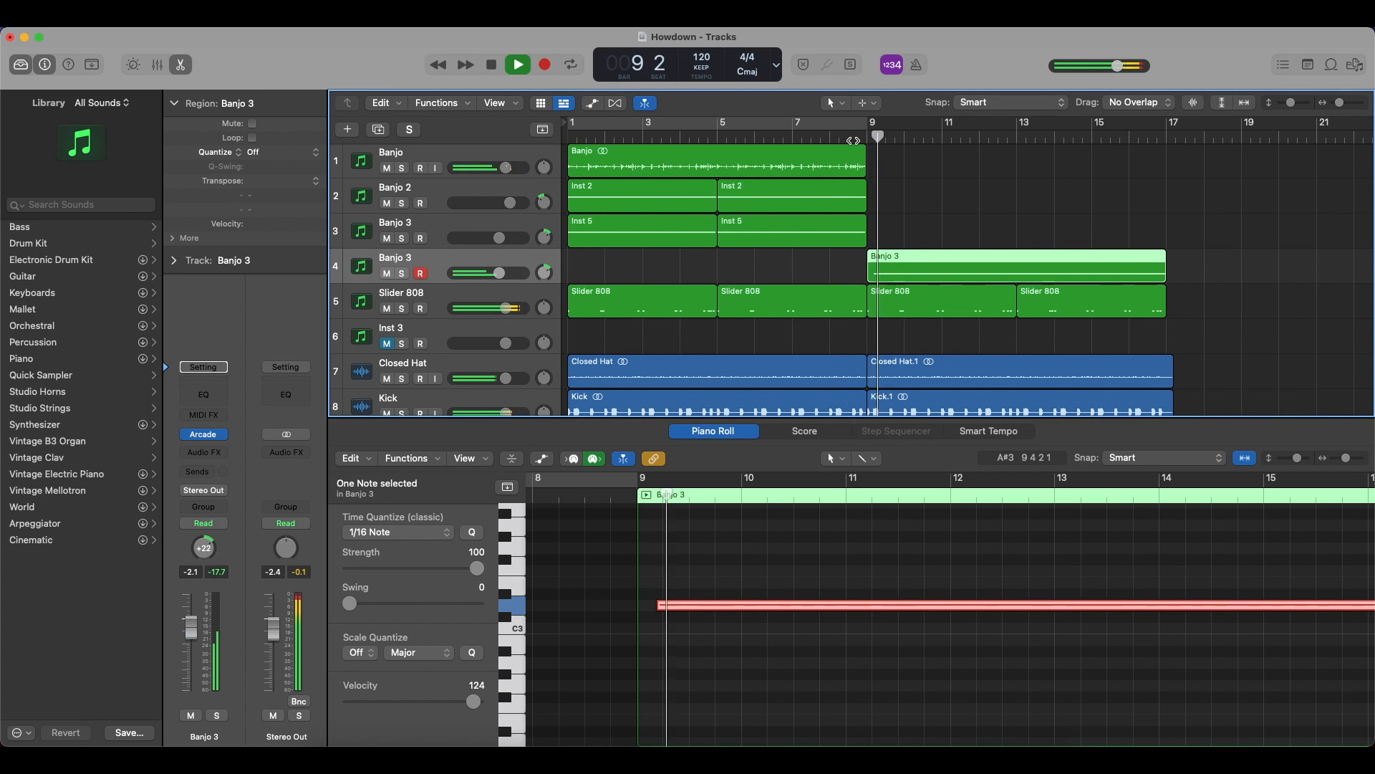
key(space)
drag(660, 606, 649, 608)
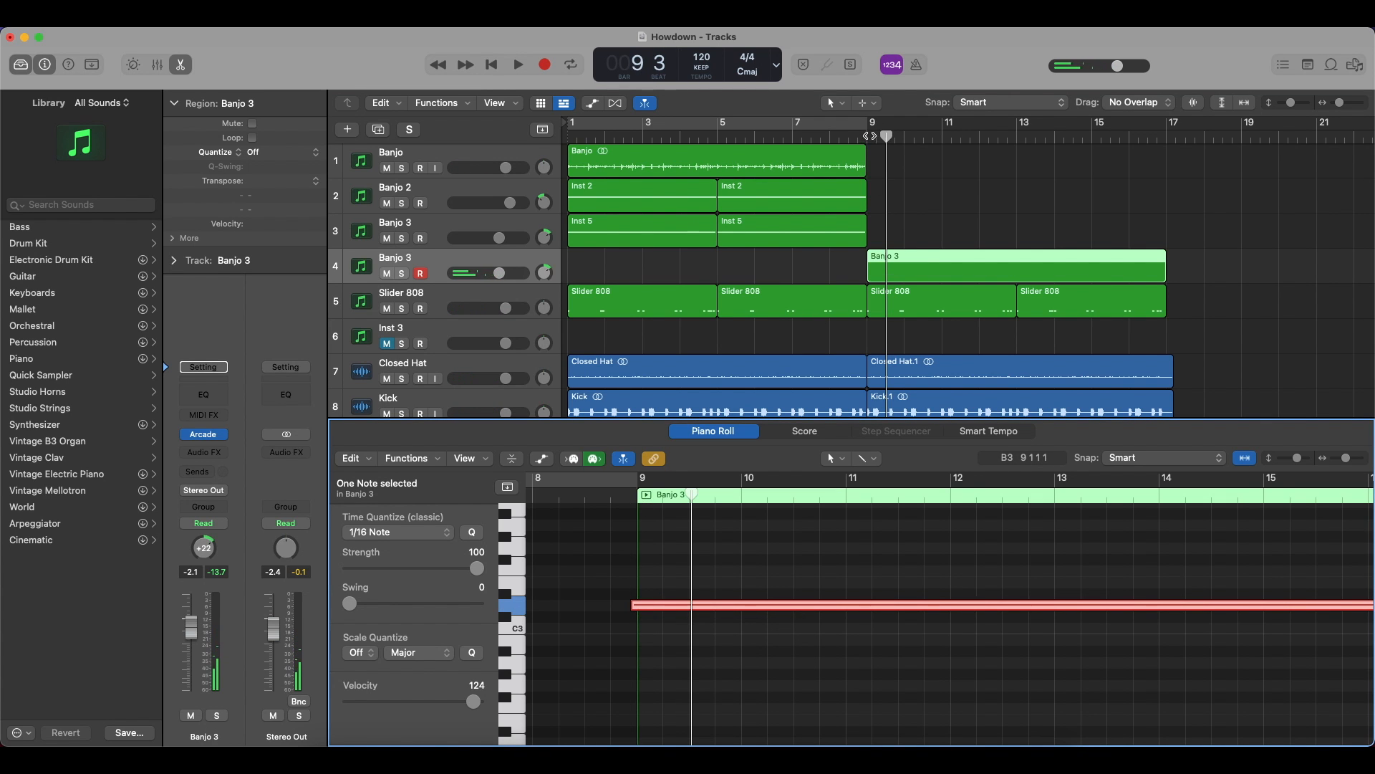
click(869, 136)
key(space)
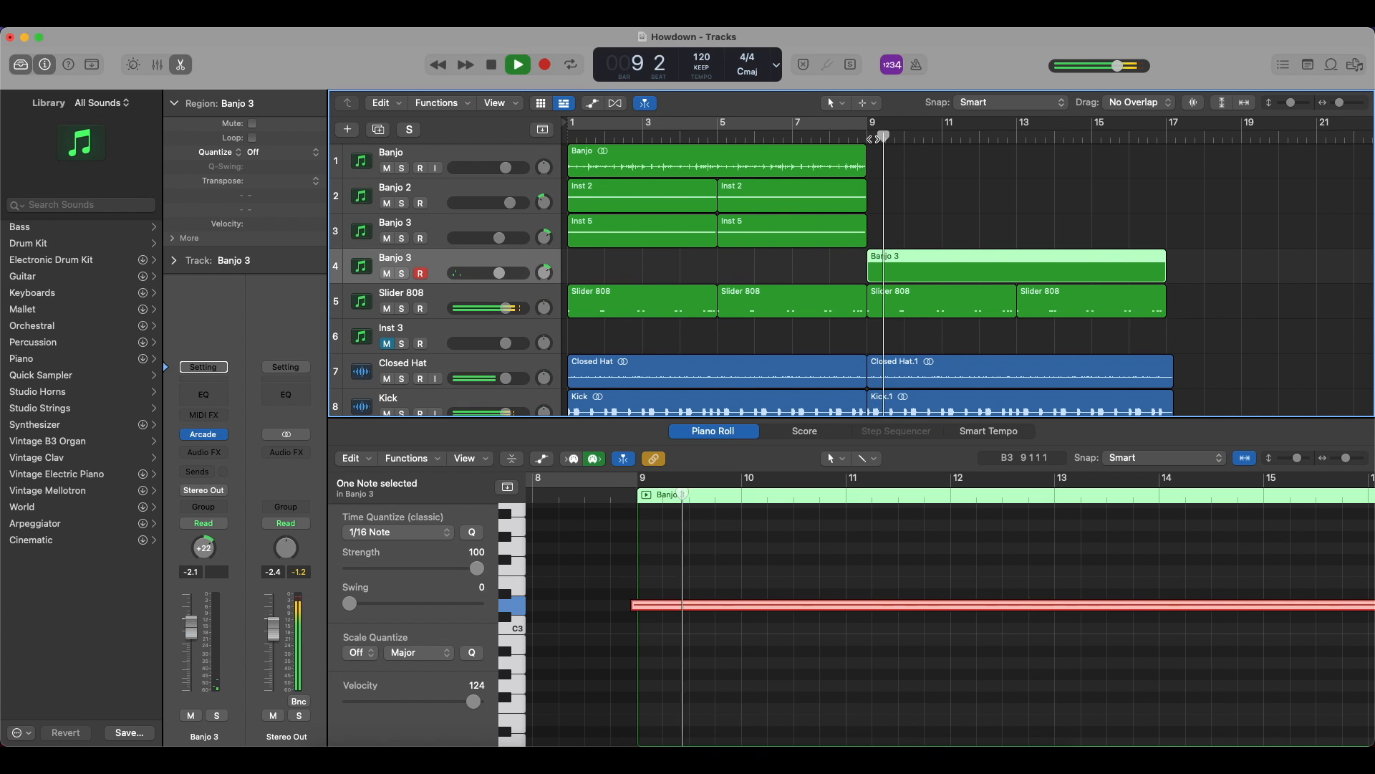
Shift the recorded Banjo 3 note to start exactly at bar 9 and play from there.
click(695, 604)
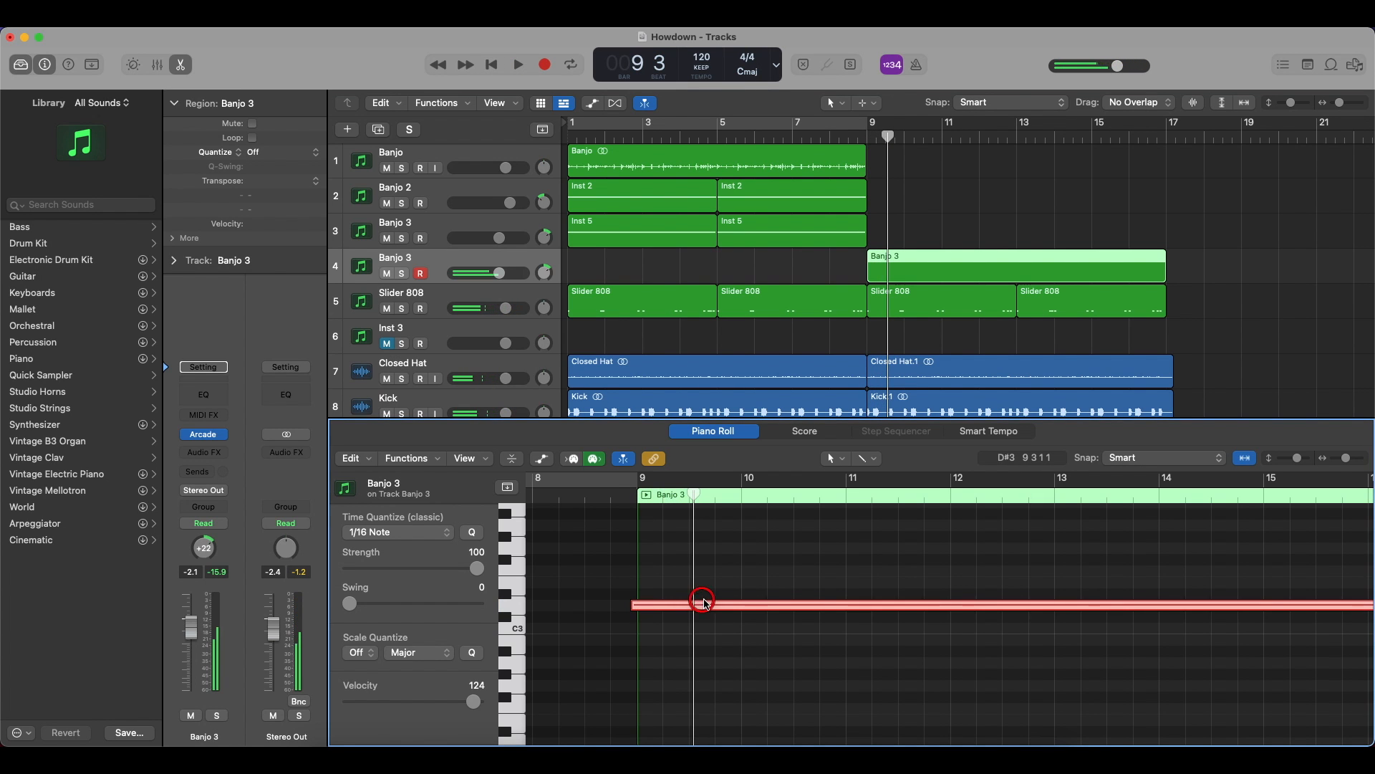
drag(675, 610, 692, 607)
key(space)
key(space)
click(627, 495)
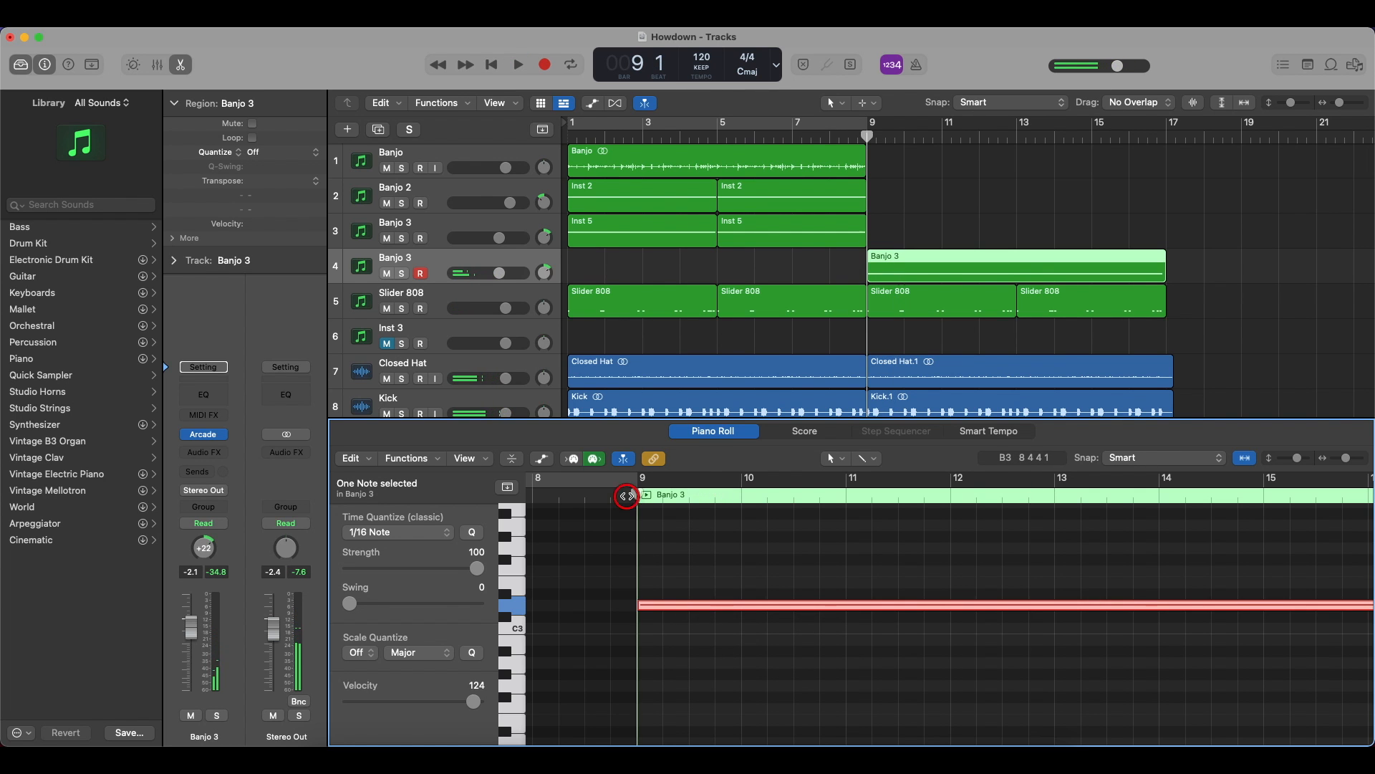
key(space)
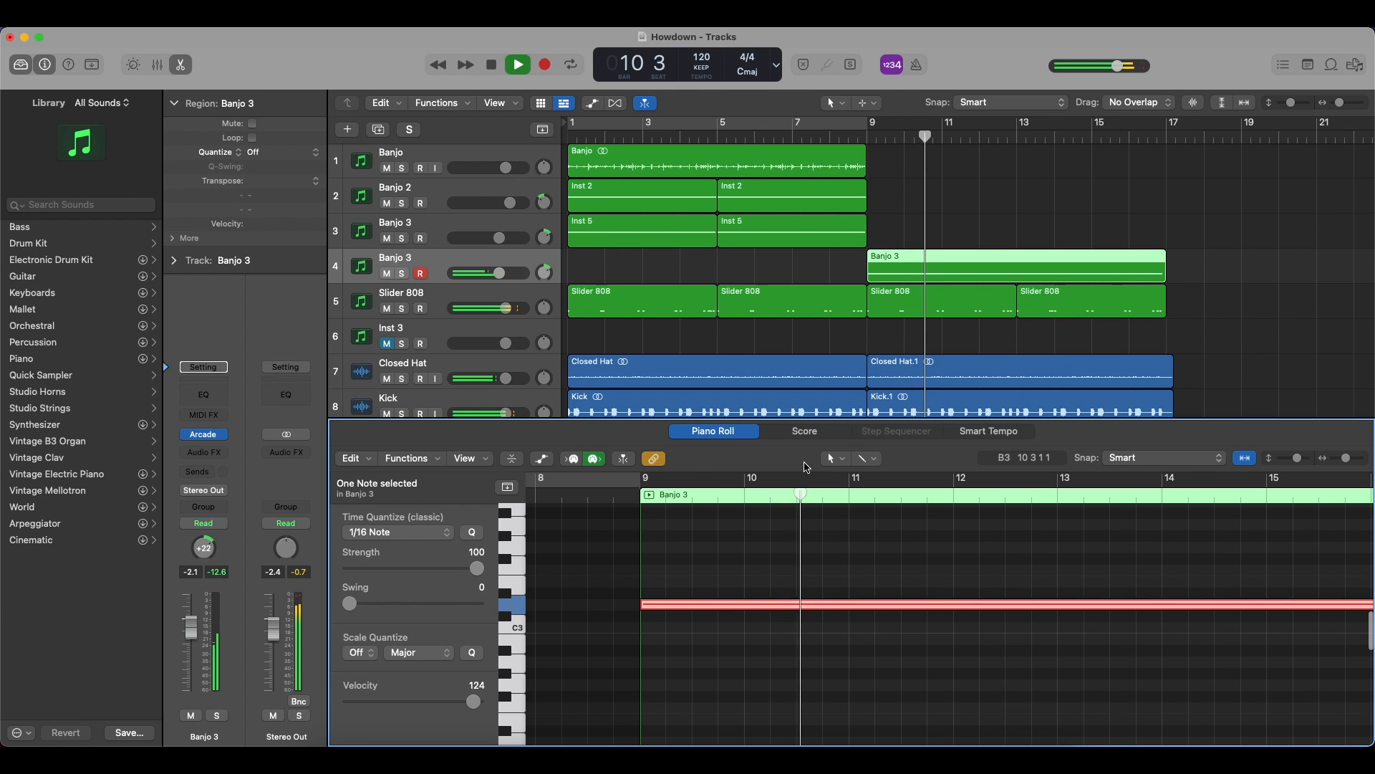
Set the pan of the lower Banjo 3 track to 0 while the arrangement plays.
click(545, 273)
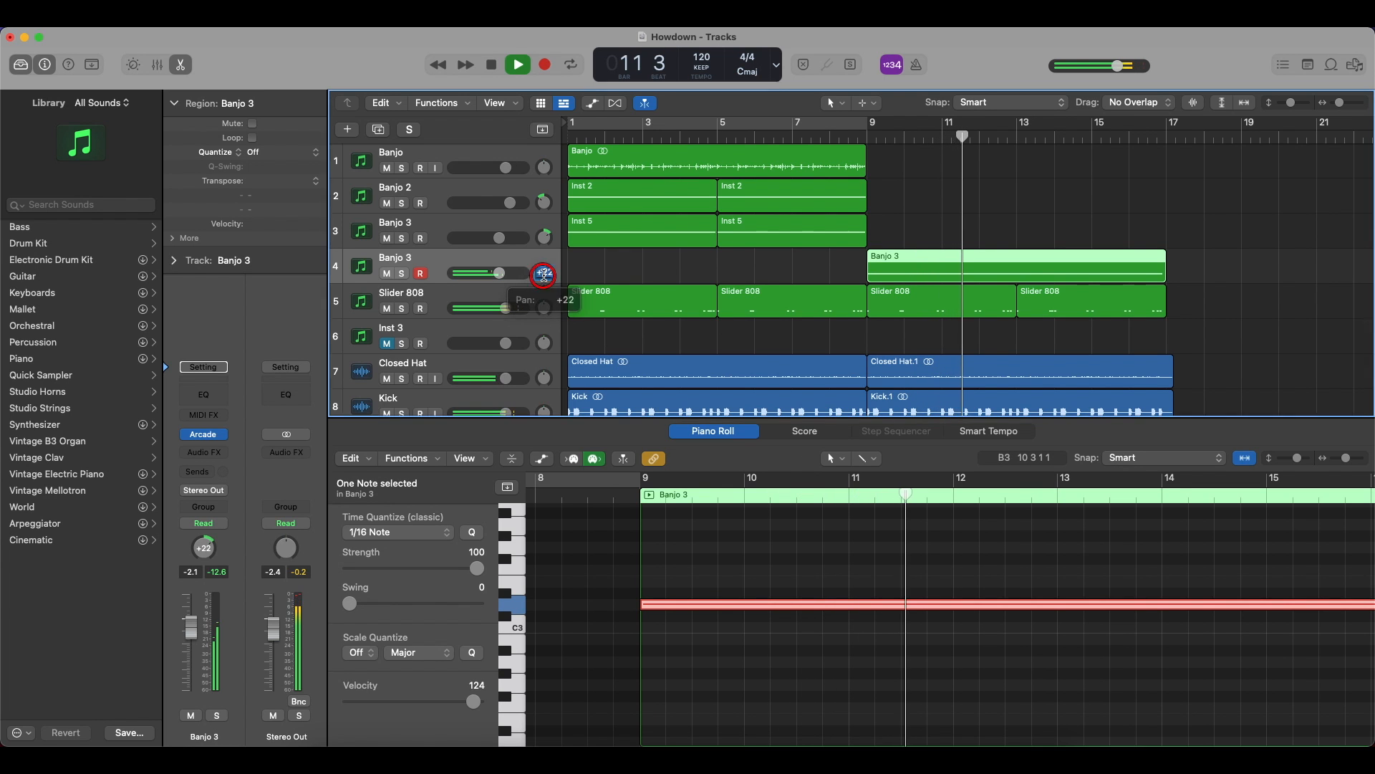
text(0)
key(Return)
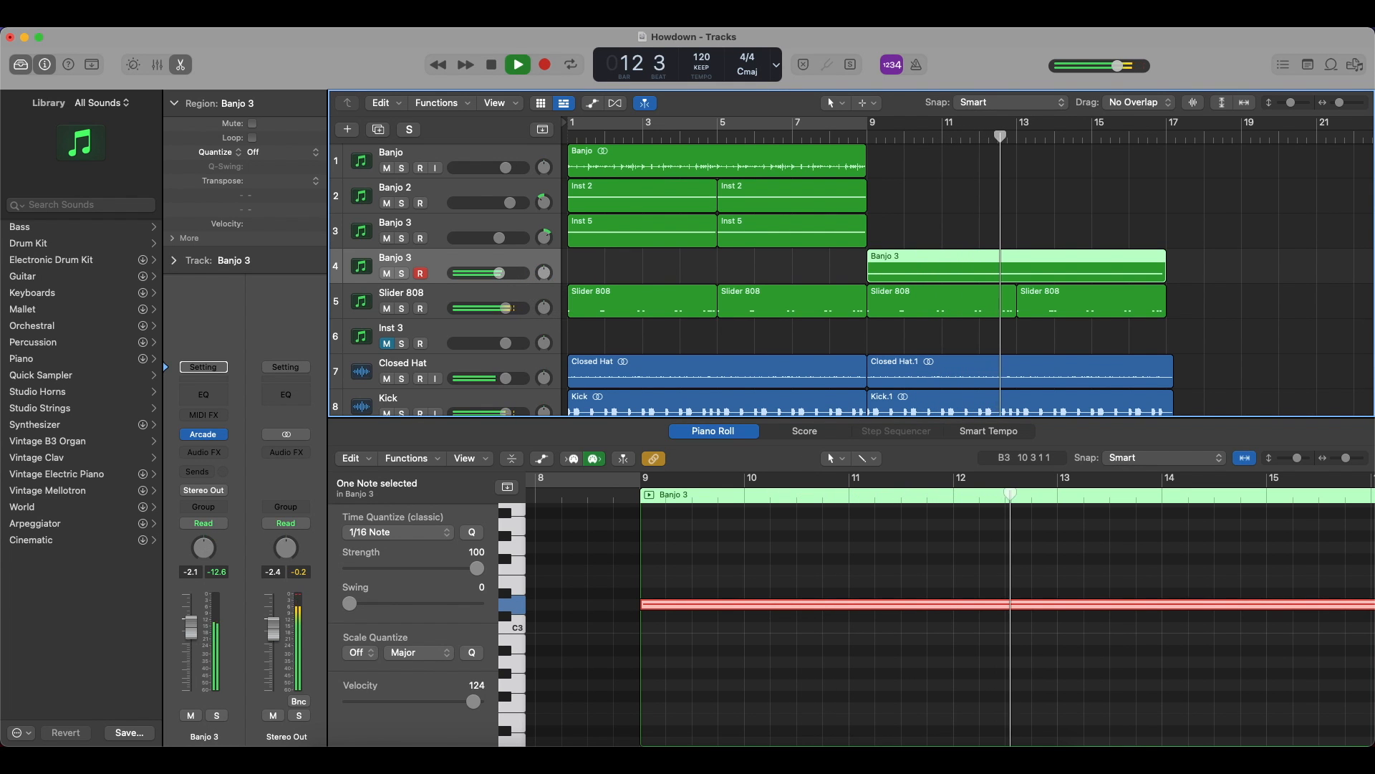
click(500, 272)
Stop playback and delete the copied Closed Hat, Low Tom, MID TOM and OFF SNARE regions starting at bar 9.
scroll(770, 327, down, 1)
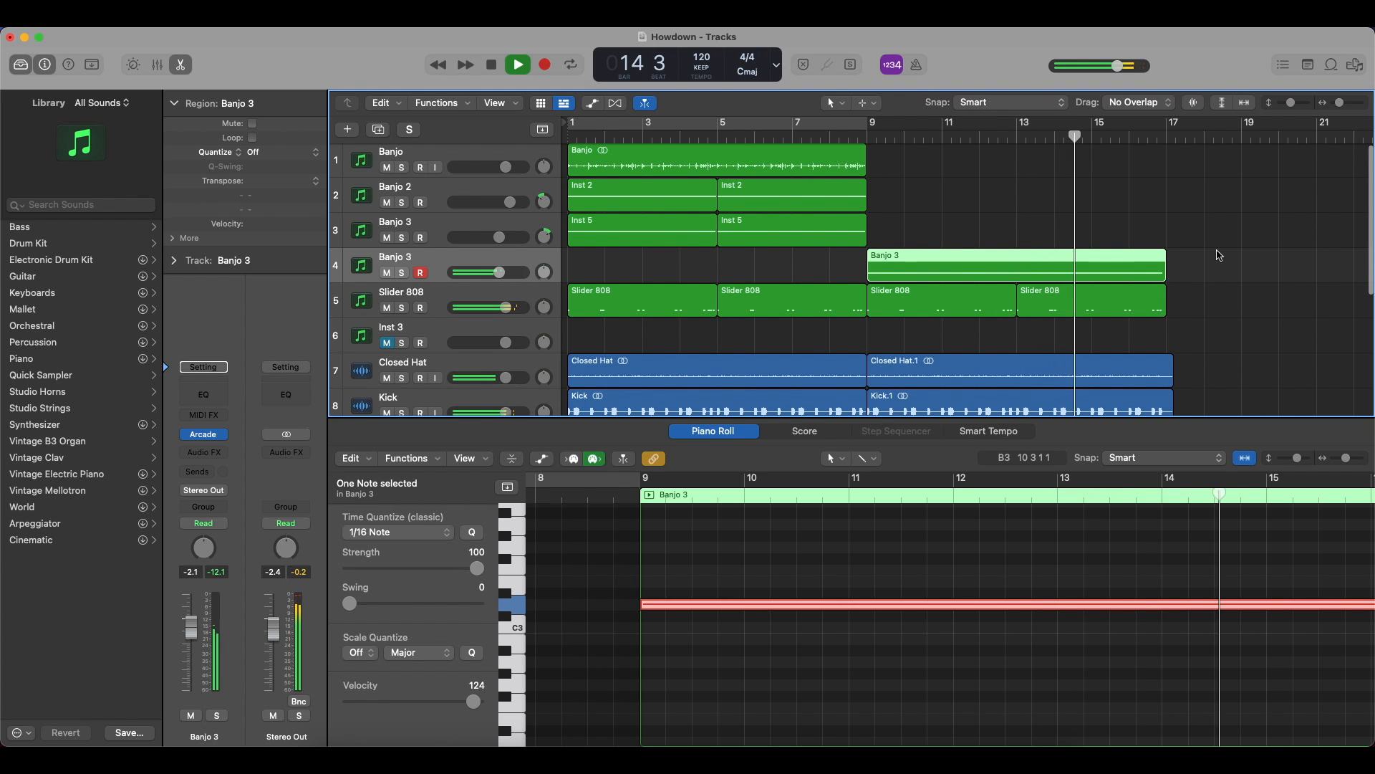
scroll(1329, 124, down, 2)
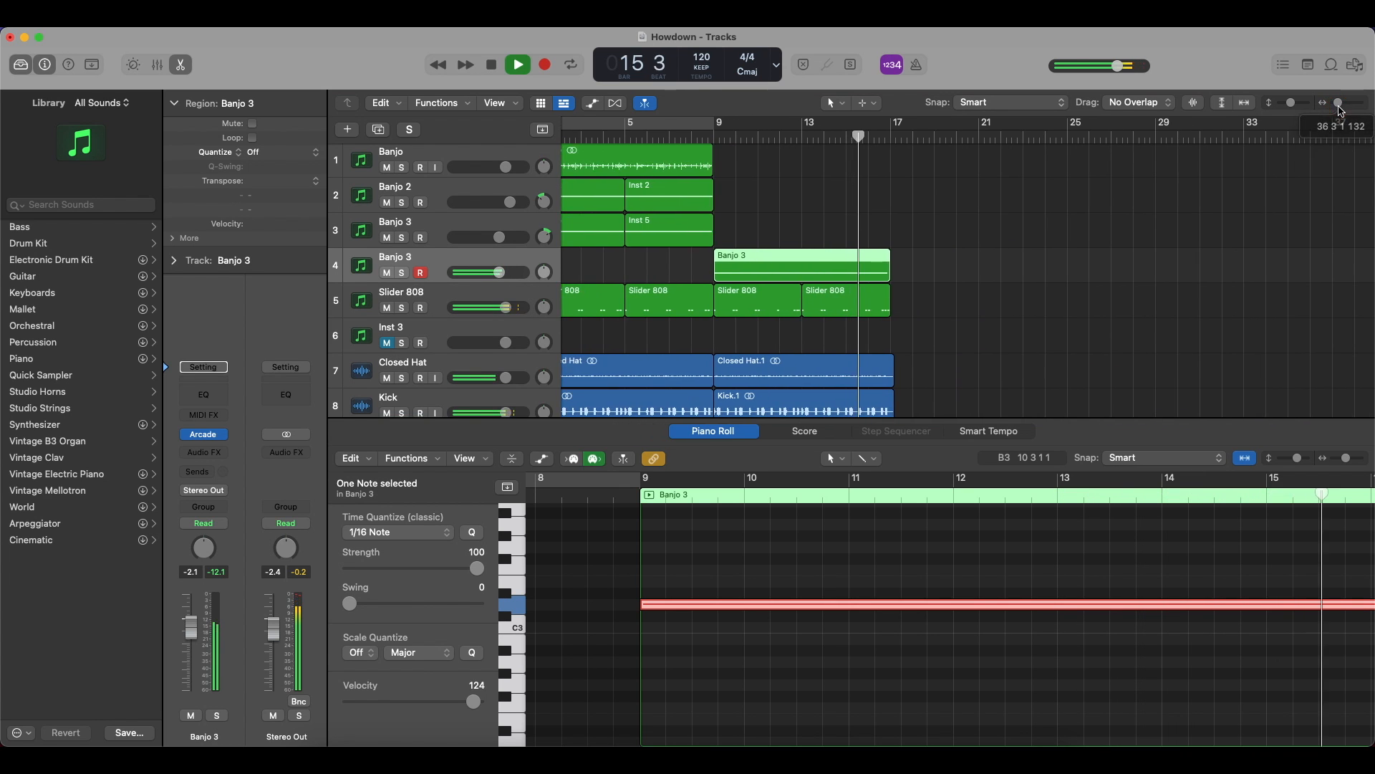
scroll(1081, 277, down, 6)
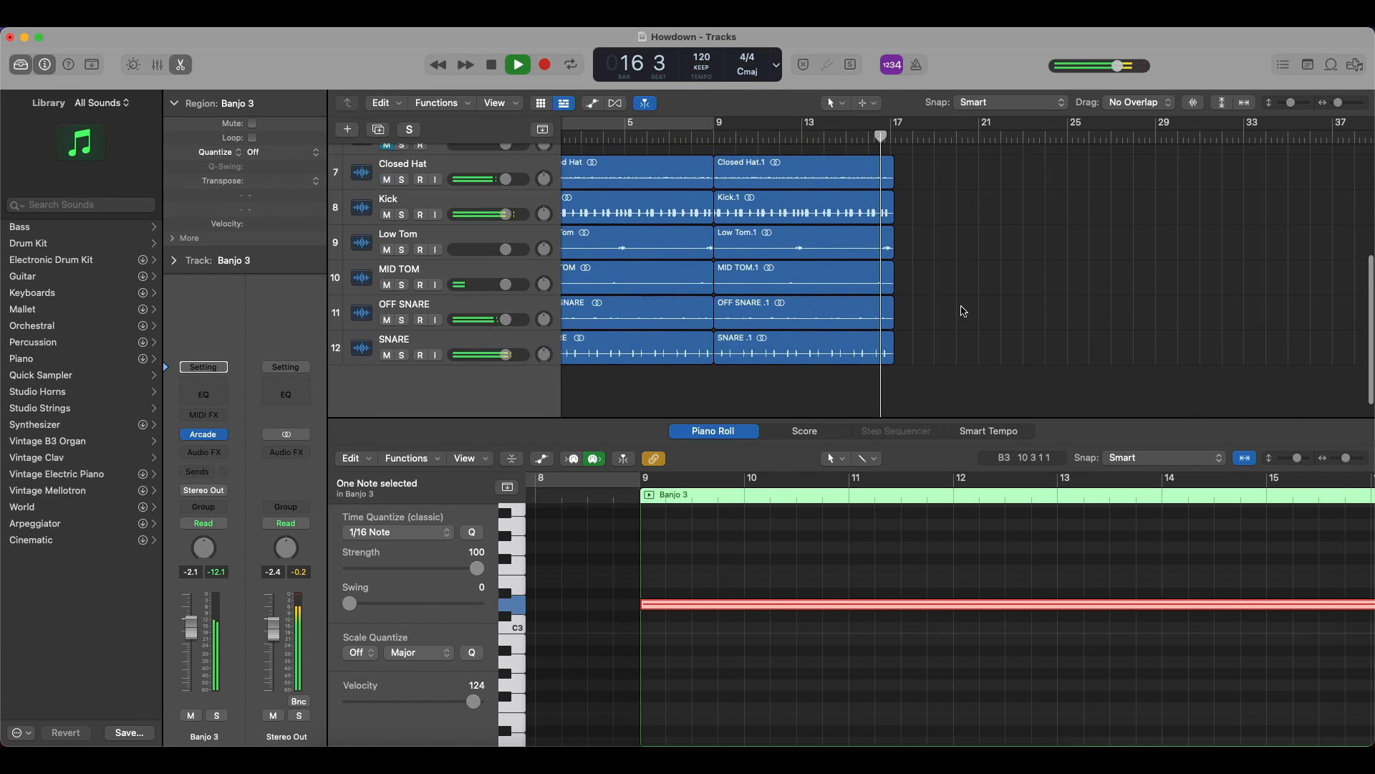
key(space)
scroll(946, 235, up, 1)
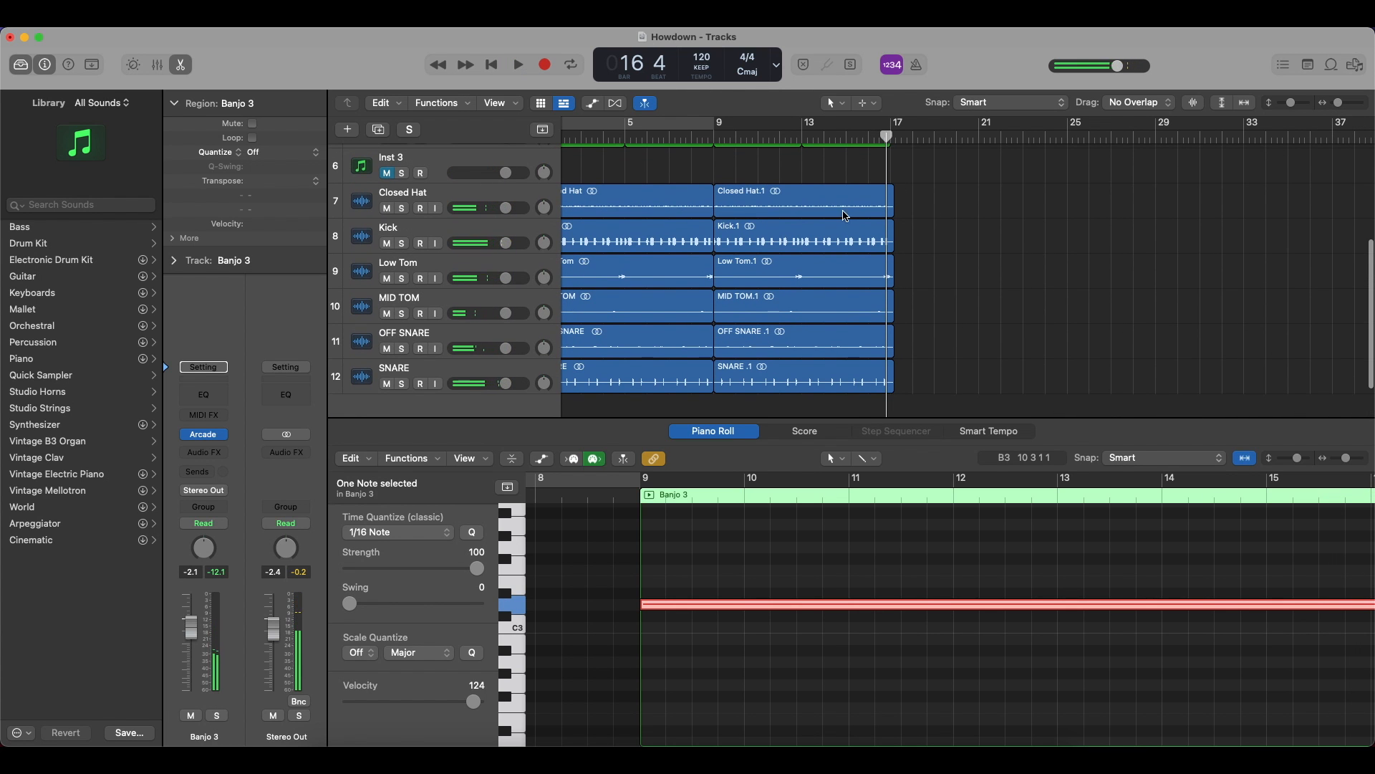
click(844, 214)
key(Delete)
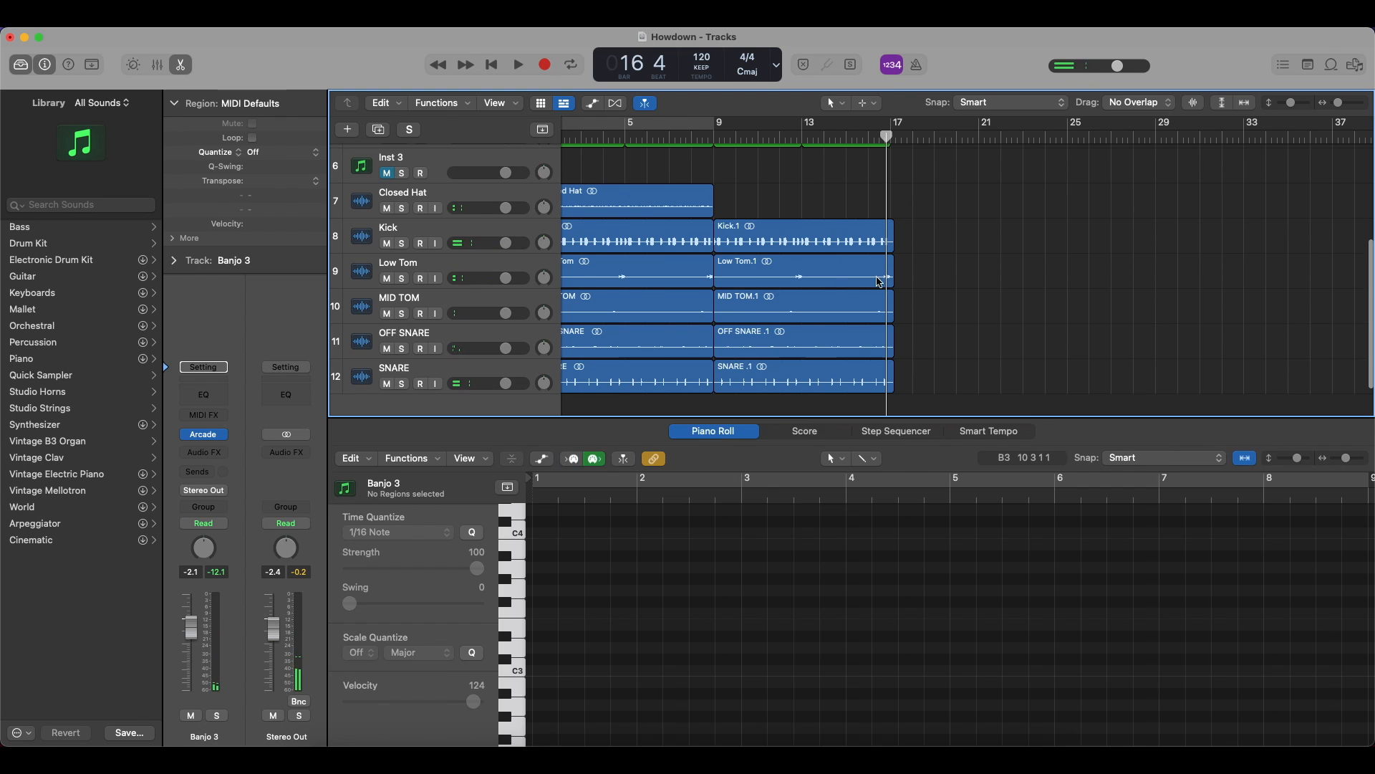
click(820, 279)
key(Delete)
click(812, 307)
key(Delete)
click(810, 344)
key(Delete)
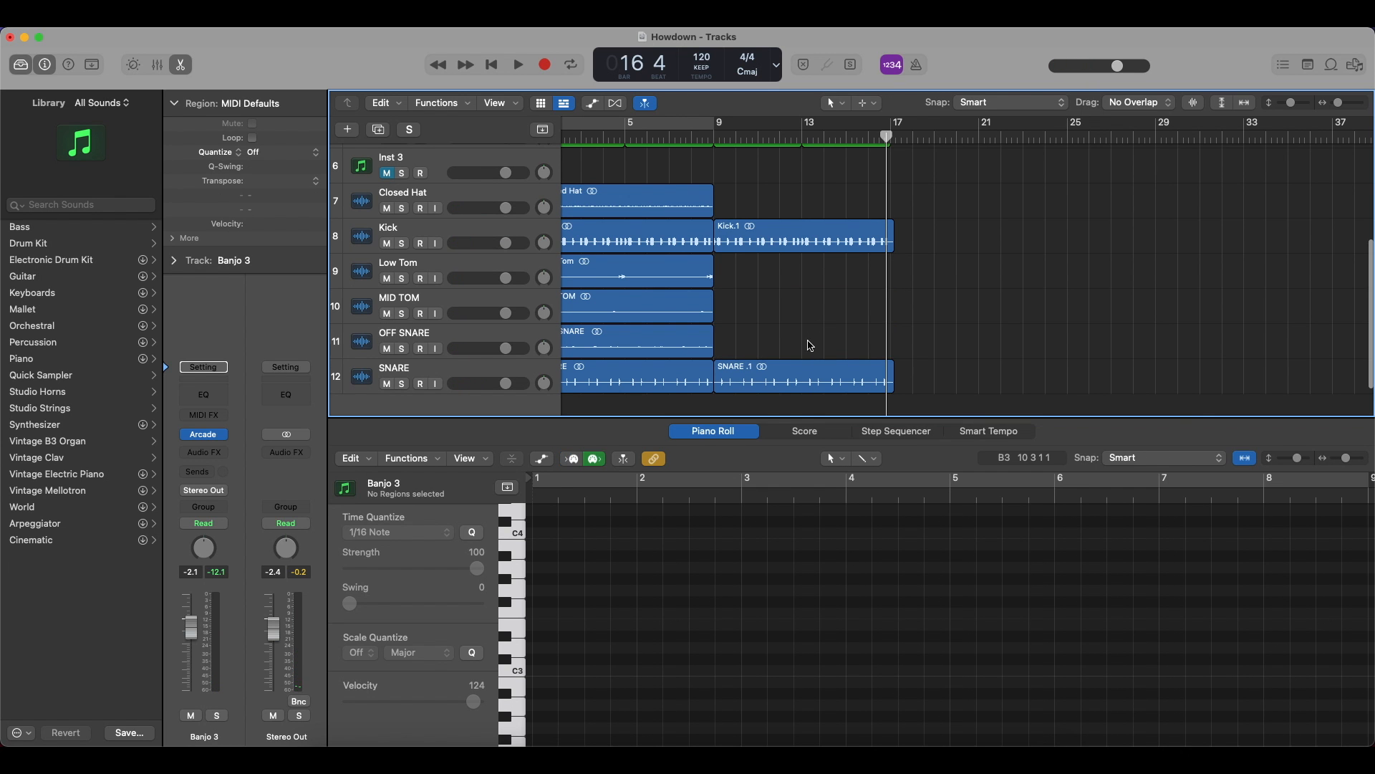
Select all the first-section regions from bars 1 to 9 on every track and copy them to start at bar 17.
scroll(907, 301, left, 1)
scroll(929, 277, up, 3)
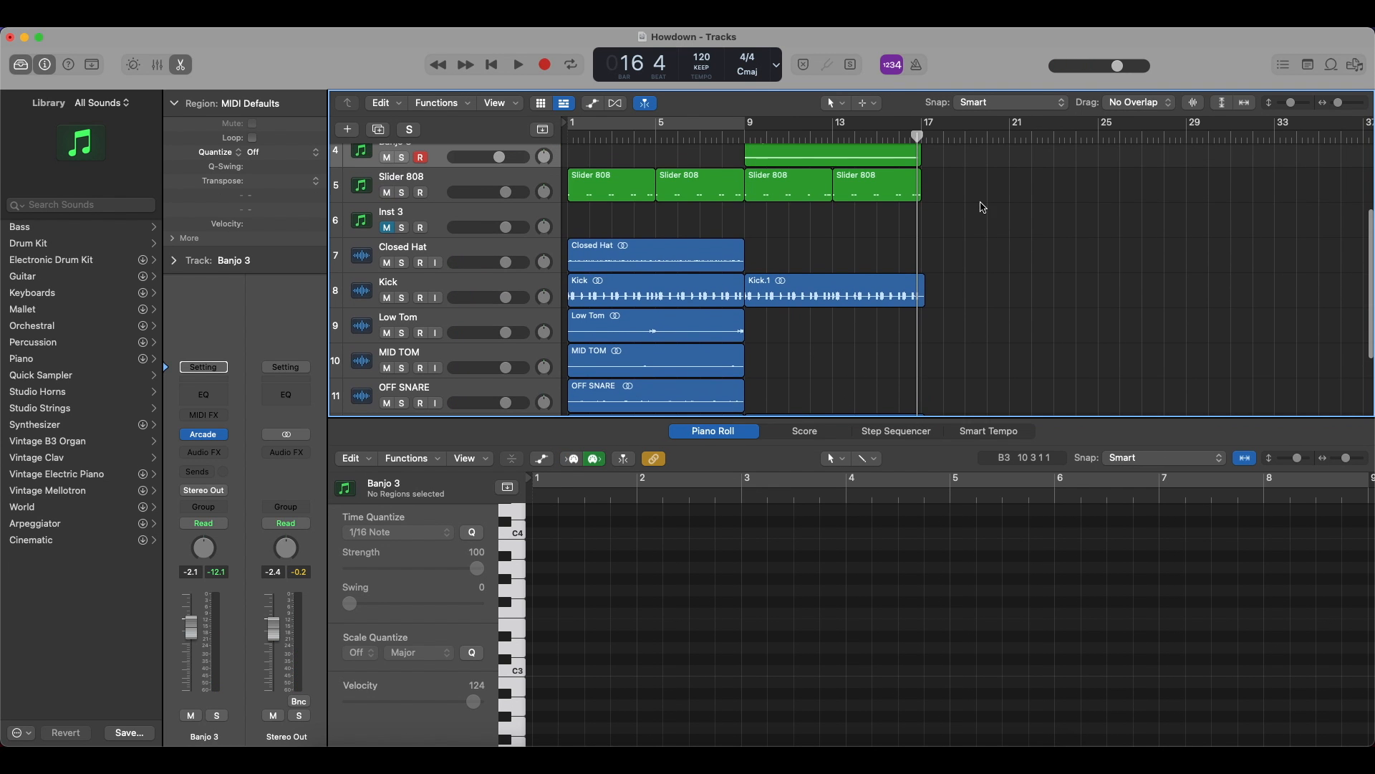
mouse_move(1338, 103)
mouse_down()
mouse_move(1287, 108)
mouse_move(1343, 106)
mouse_up()
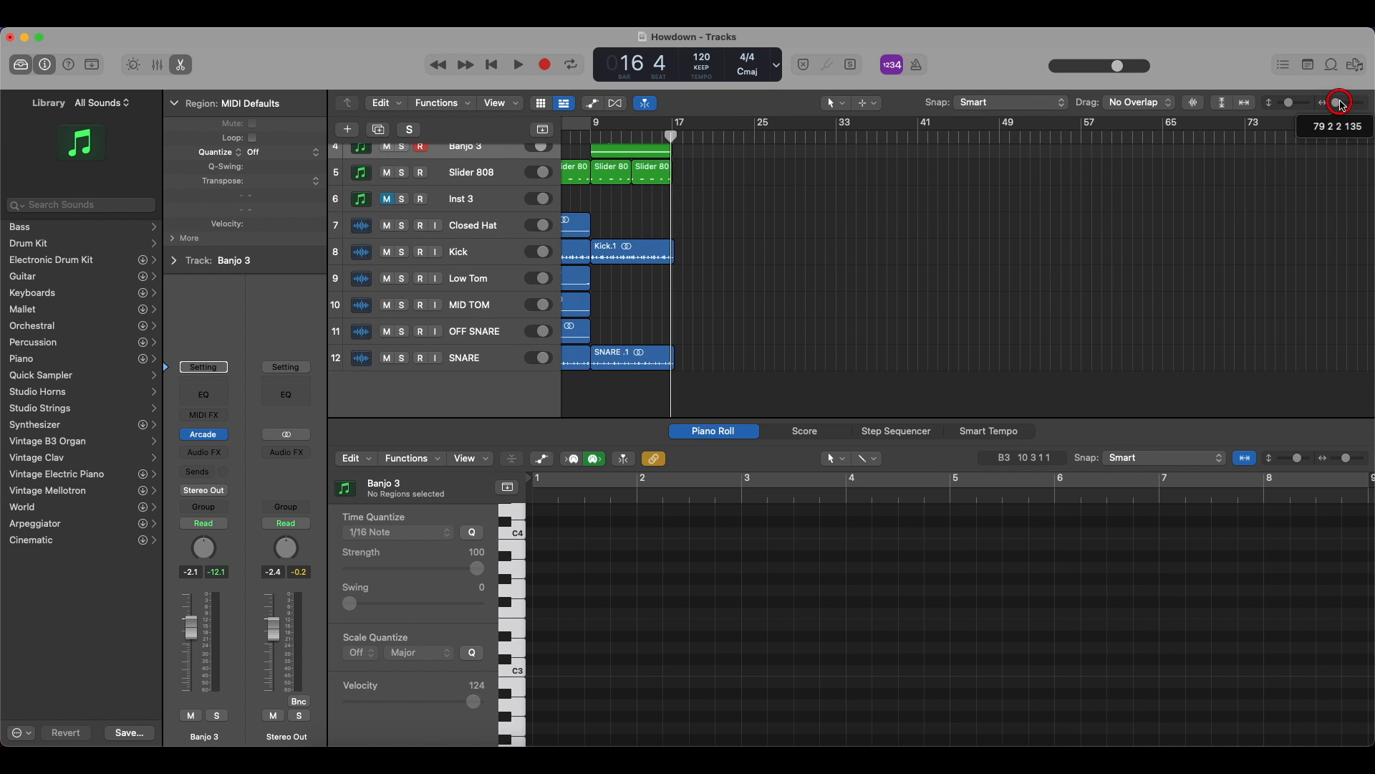
scroll(902, 240, left, 2)
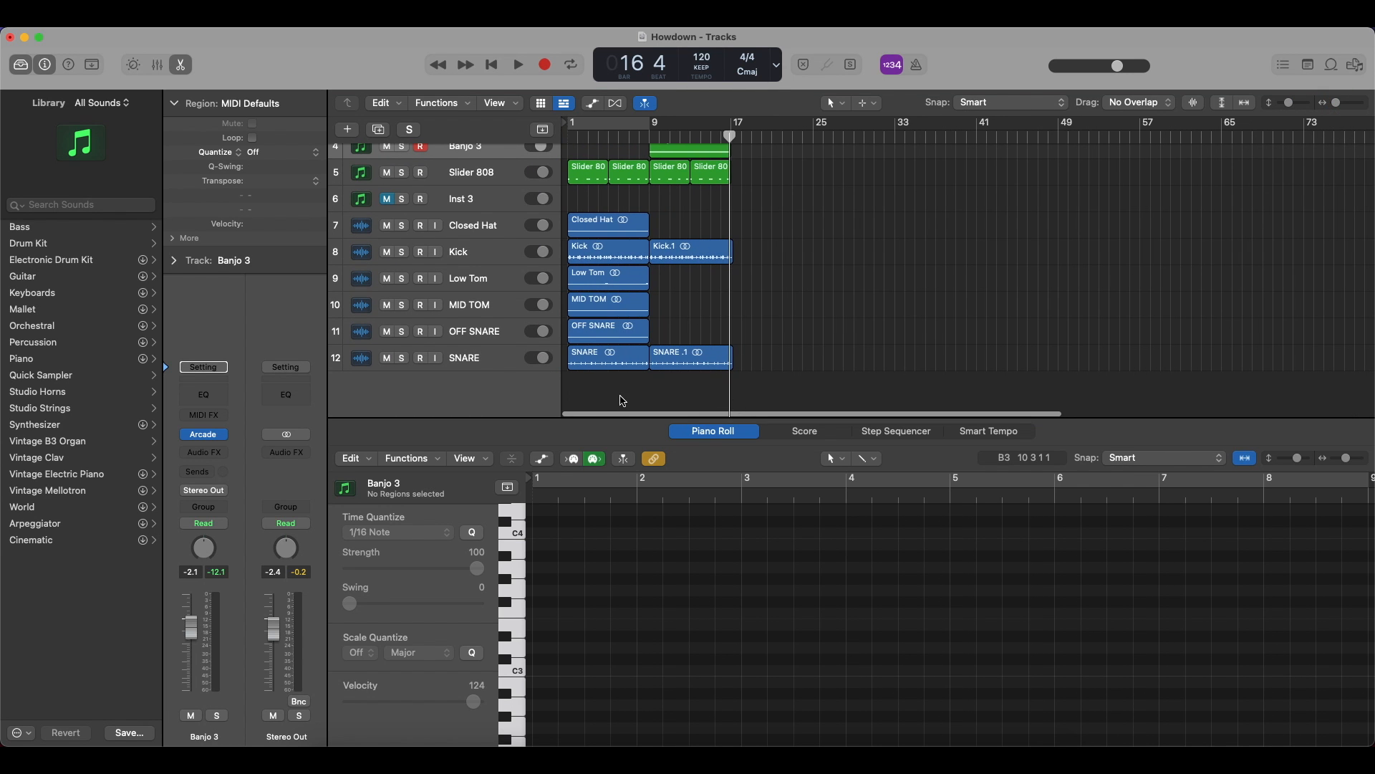
drag(623, 400, 729, 136)
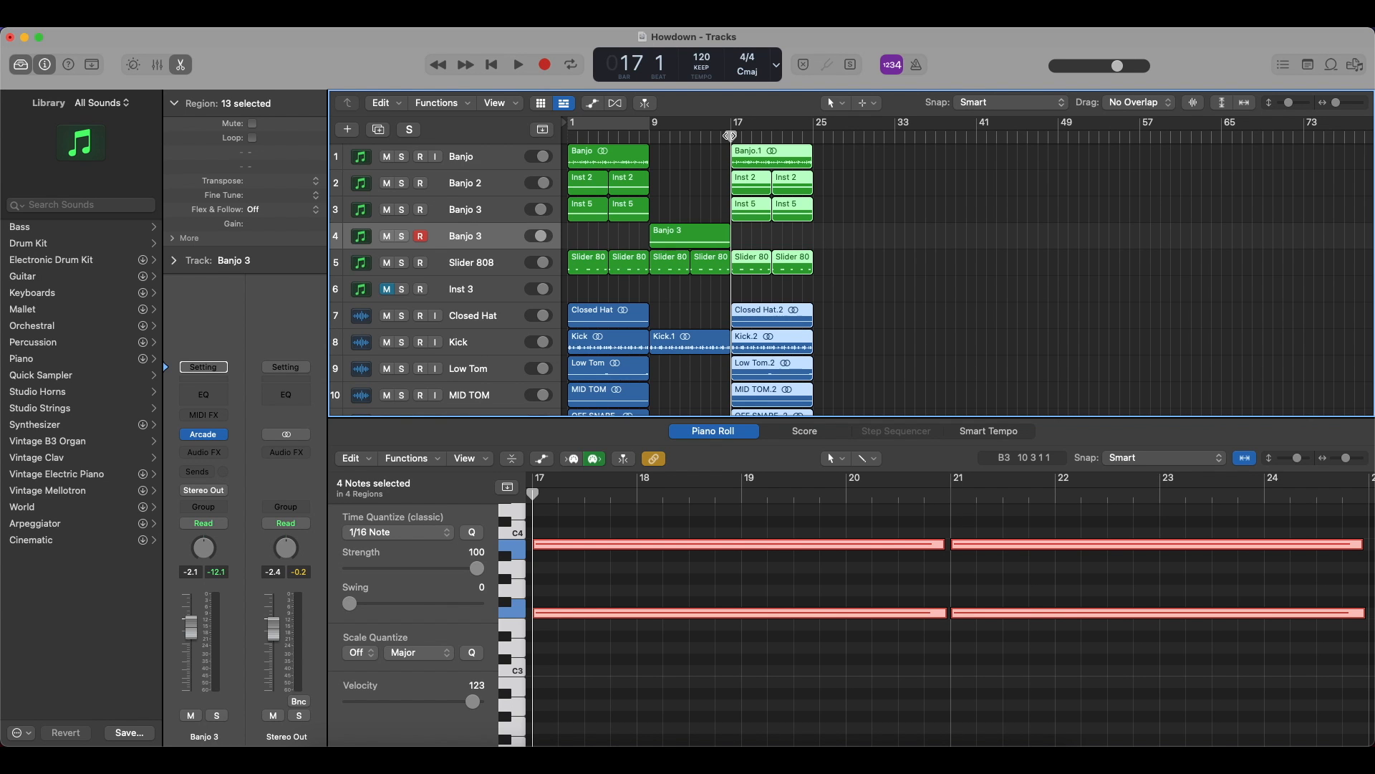
Play the transition into the copied section at bar 17, replay from just before bar 9, and stop playback.
scroll(729, 135, down, 2)
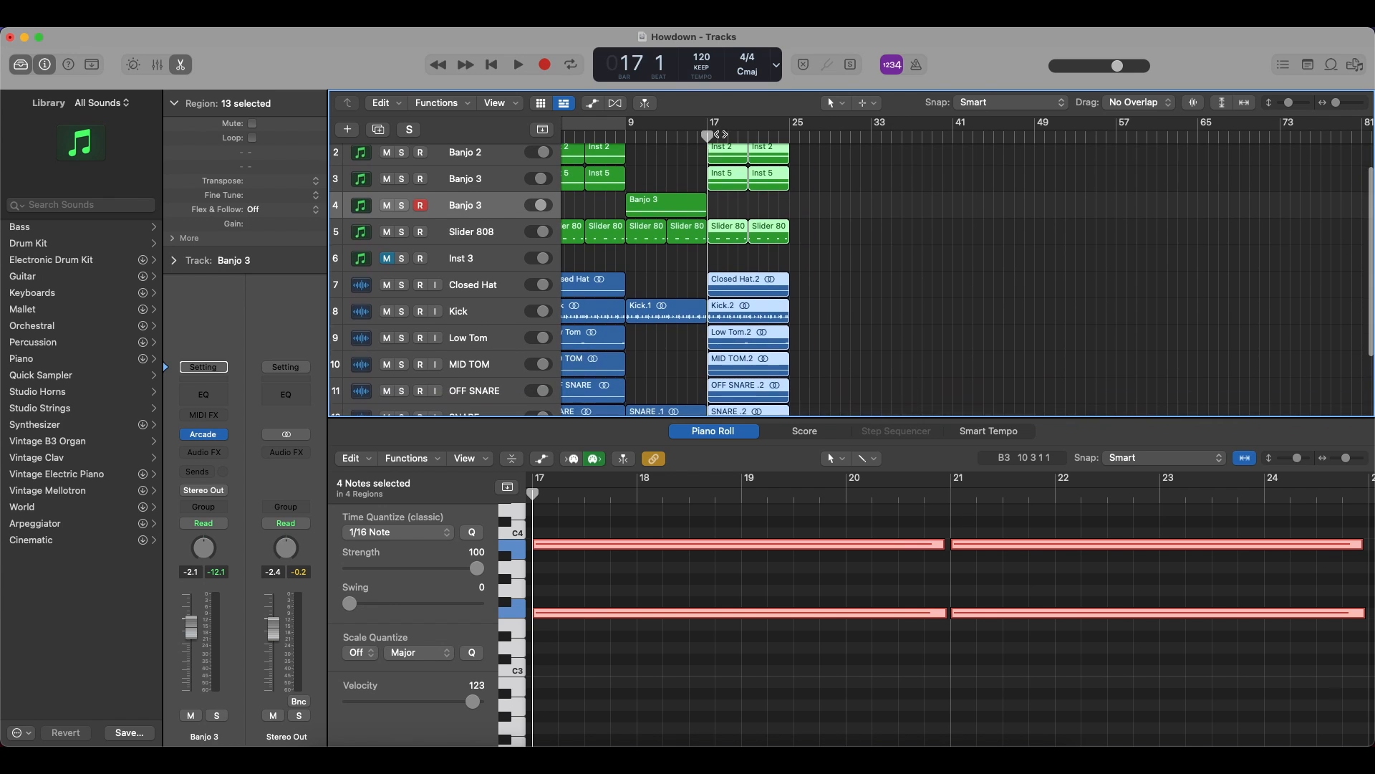
click(692, 136)
key(space)
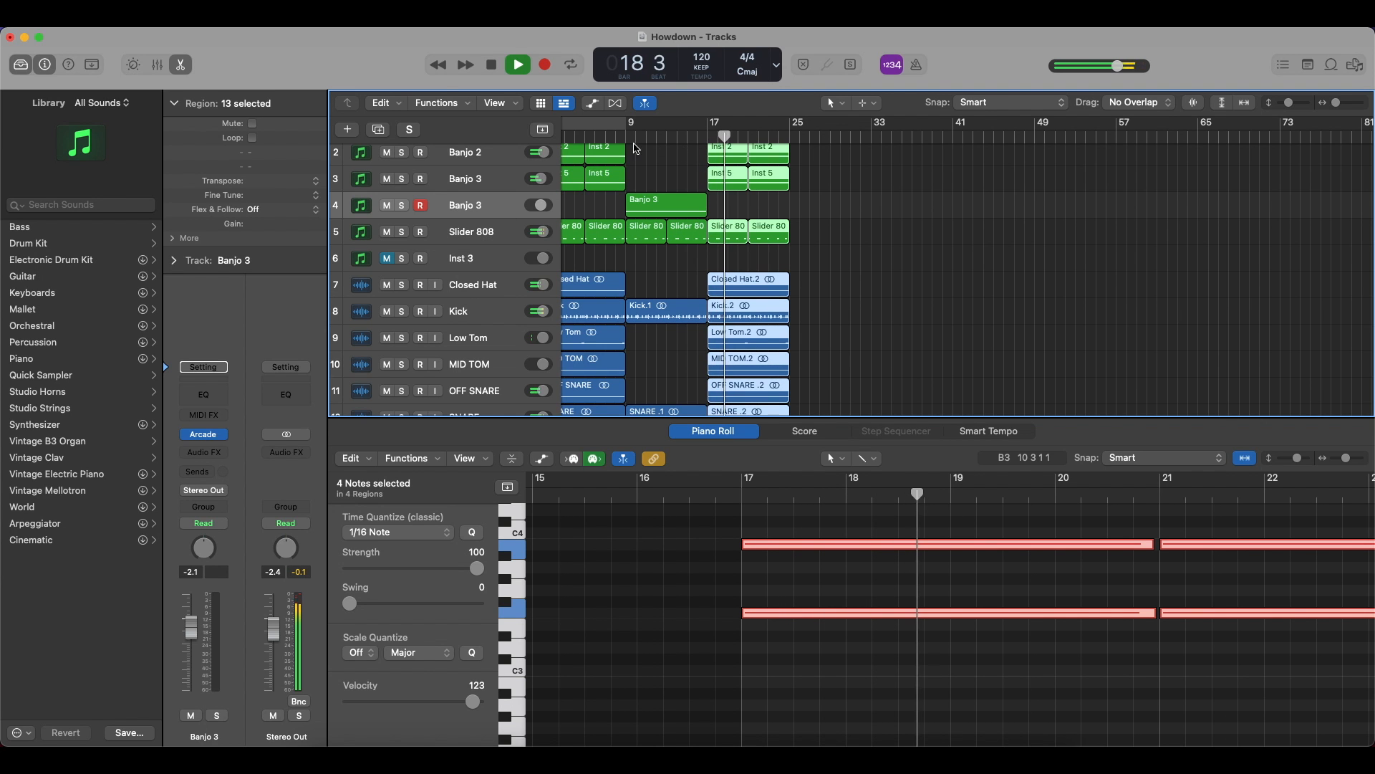
drag(721, 134, 620, 137)
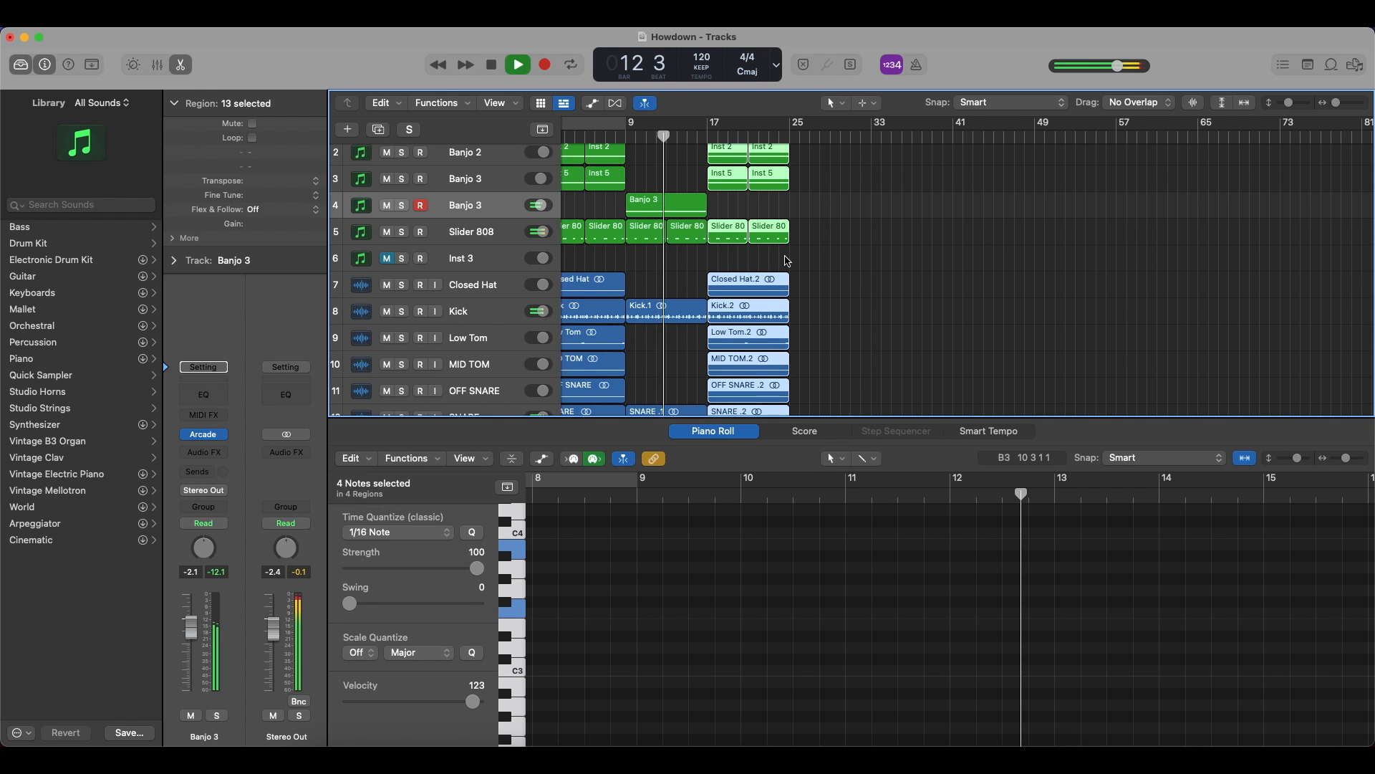
key(space)
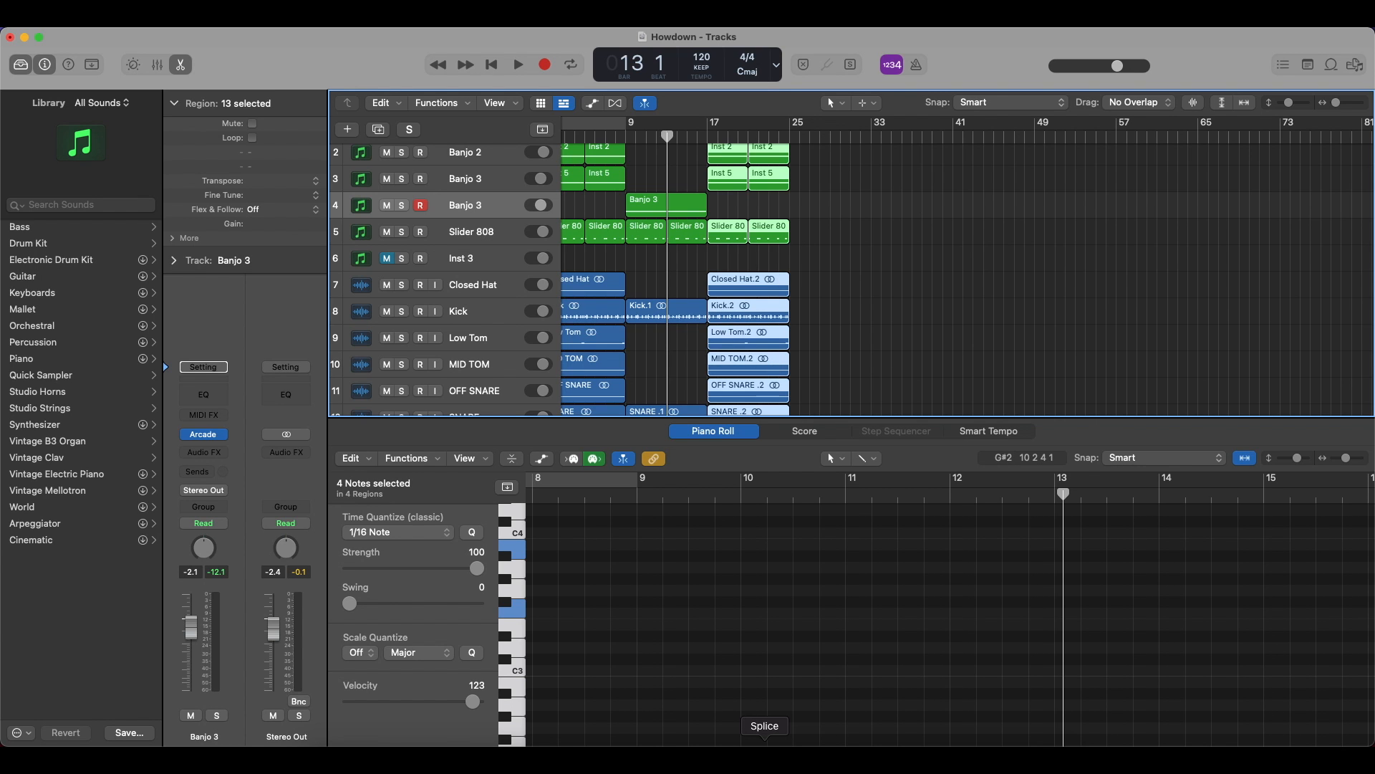
Switch to the Splice app to view its Browse page, and close its window to return to the Howdown project.
click(765, 758)
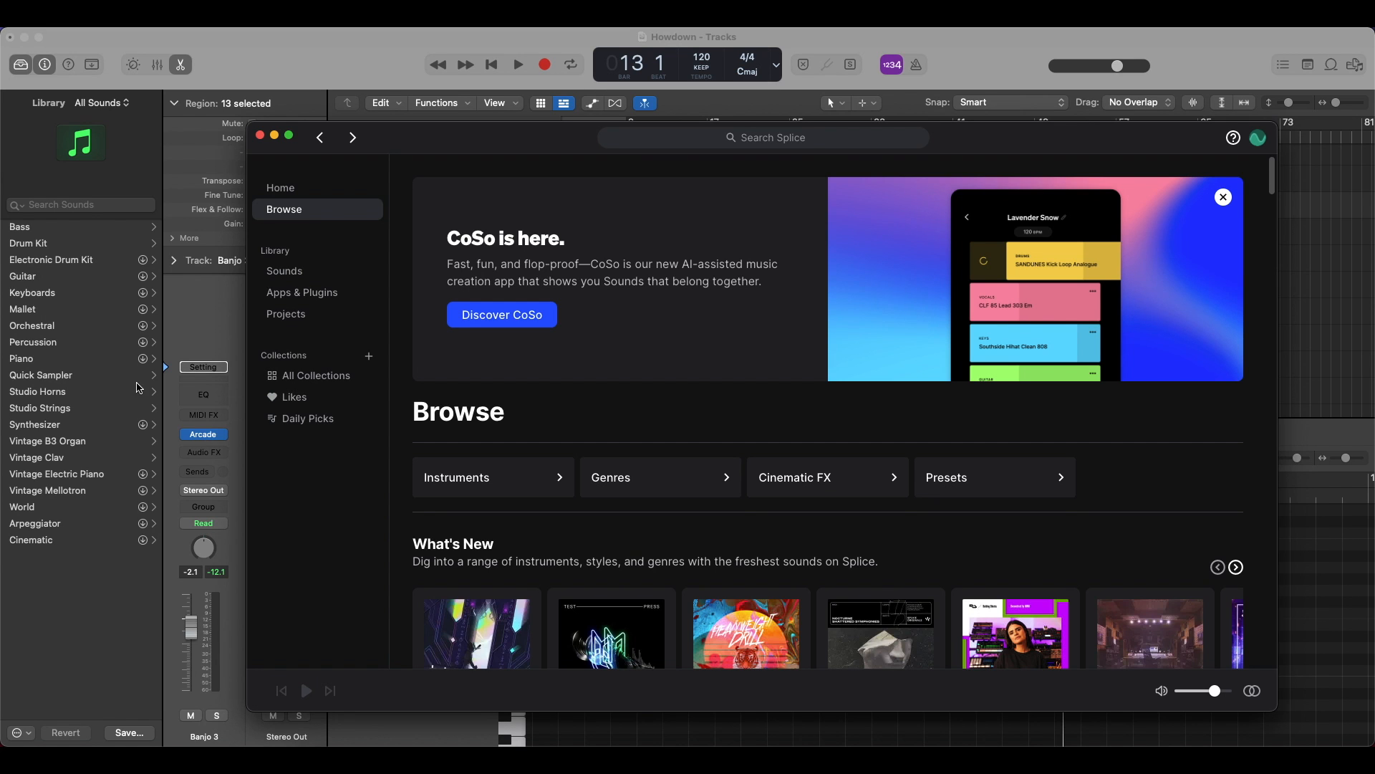
click(261, 135)
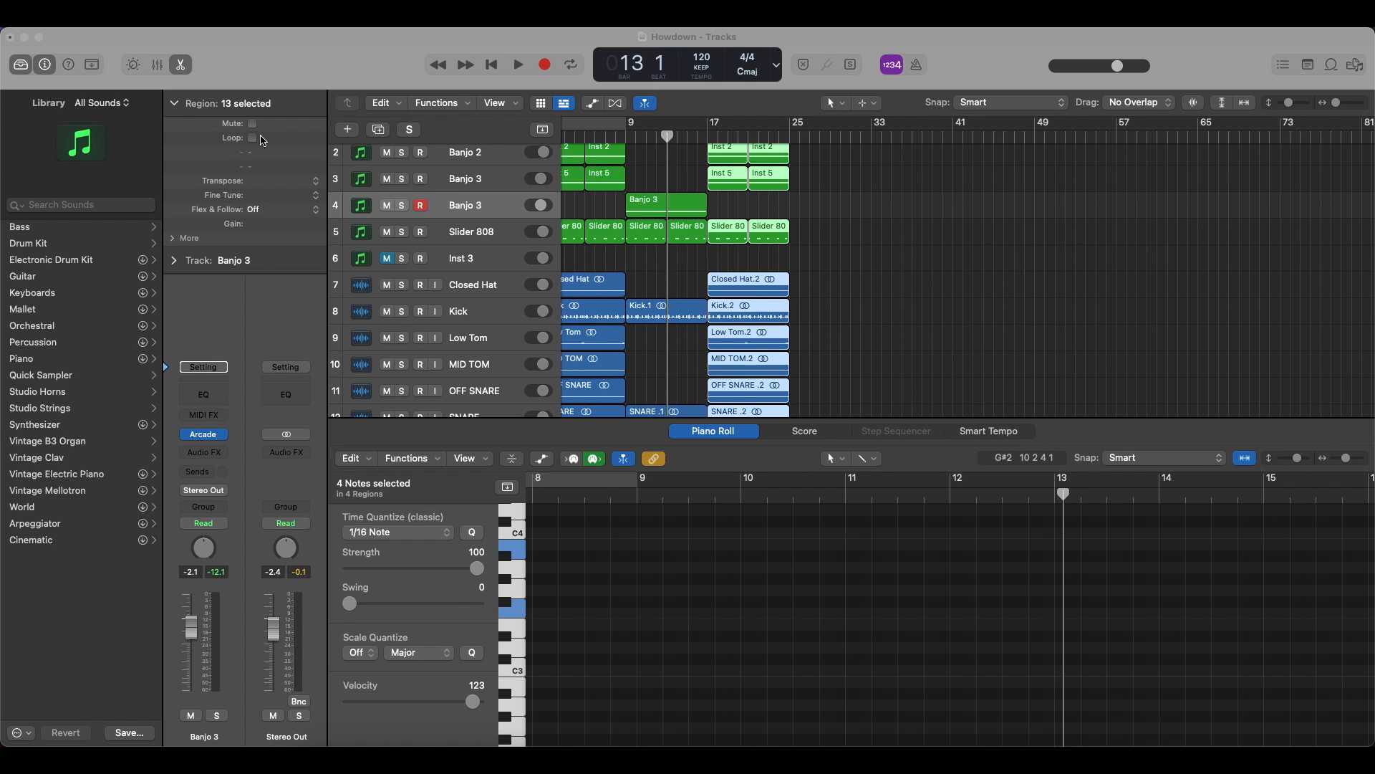